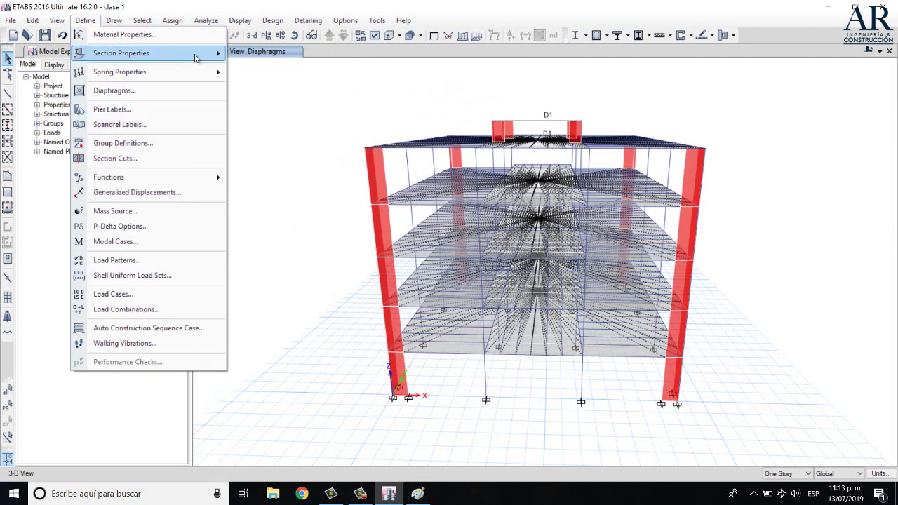
Set the longitudinal spacing of the confinement bars in the C 40X40 column section to 10 cm.
mouse_move(202, 54)
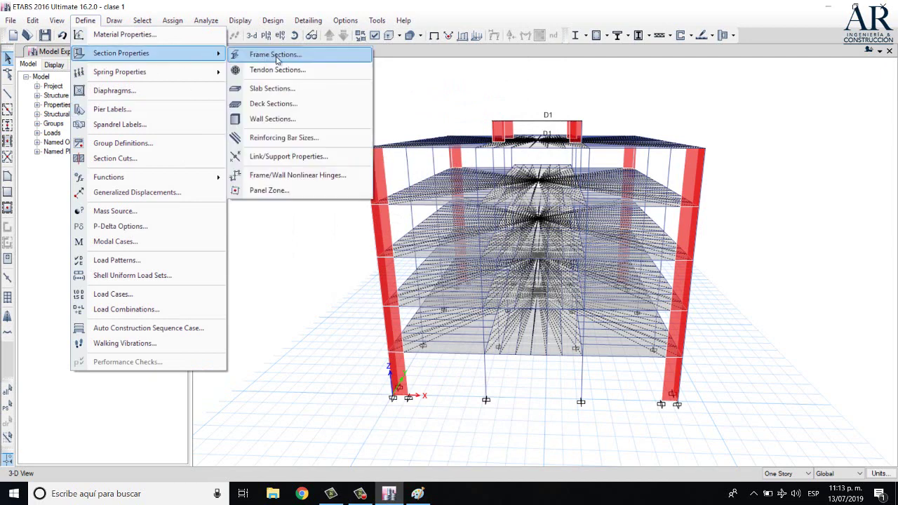
click(313, 54)
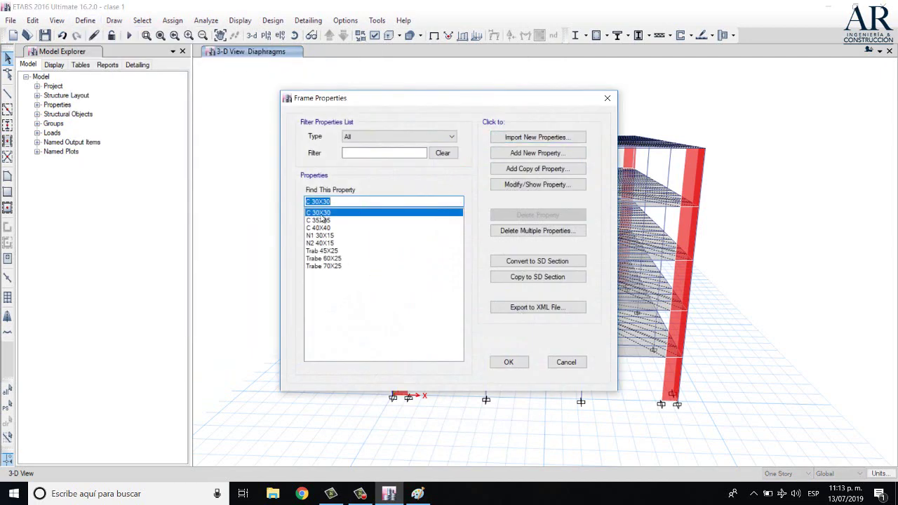
click(329, 229)
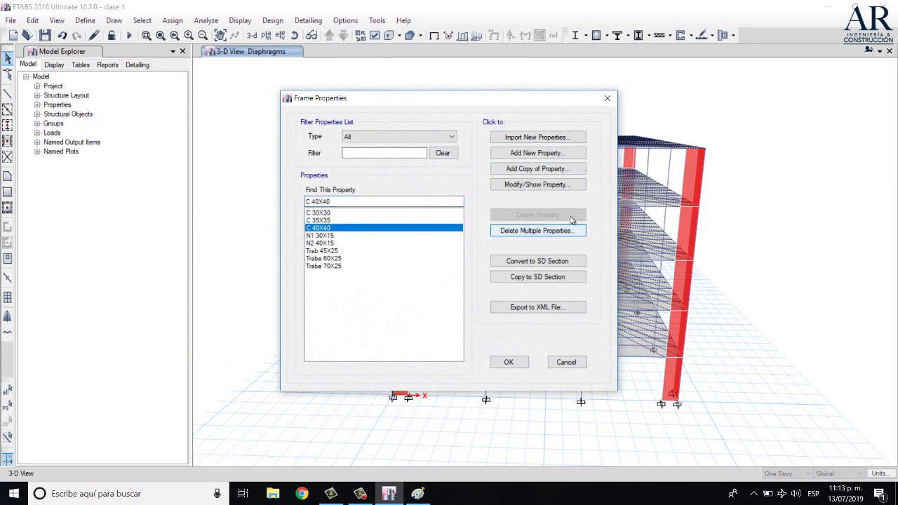
click(537, 184)
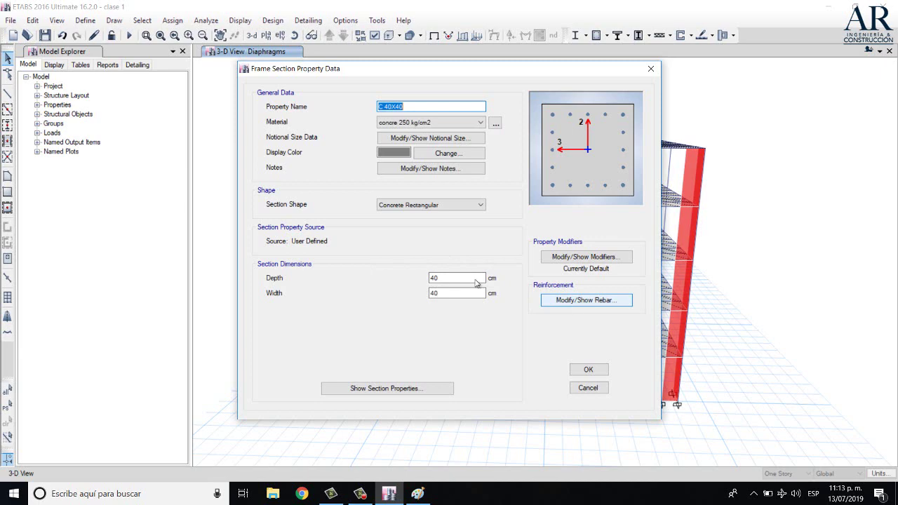
click(581, 302)
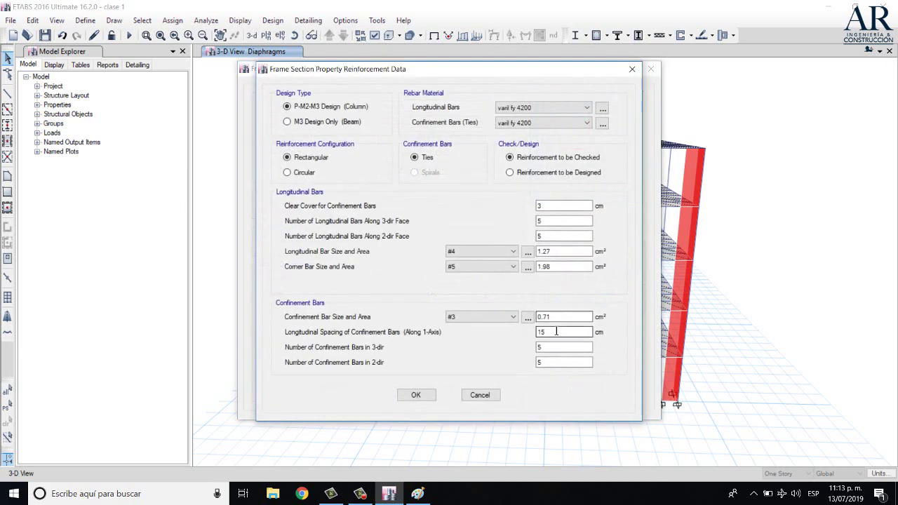
drag(556, 332, 514, 336)
text(1)
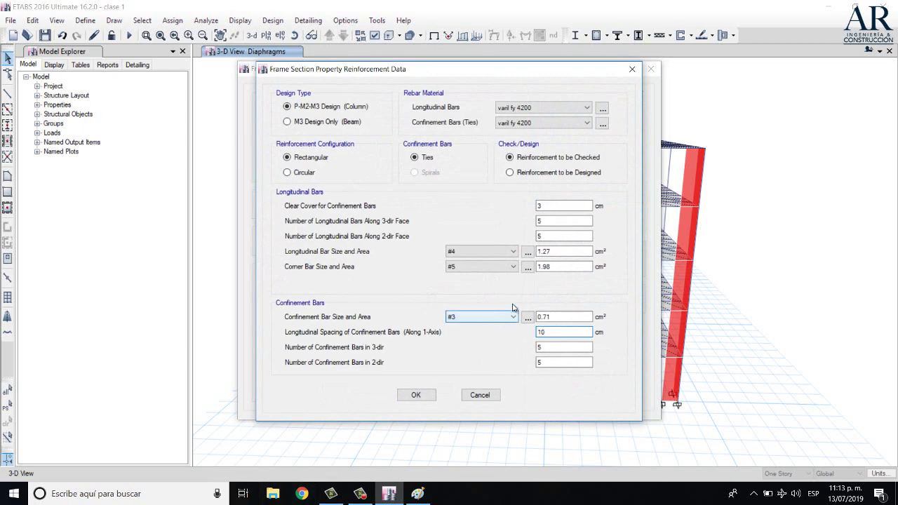
click(414, 396)
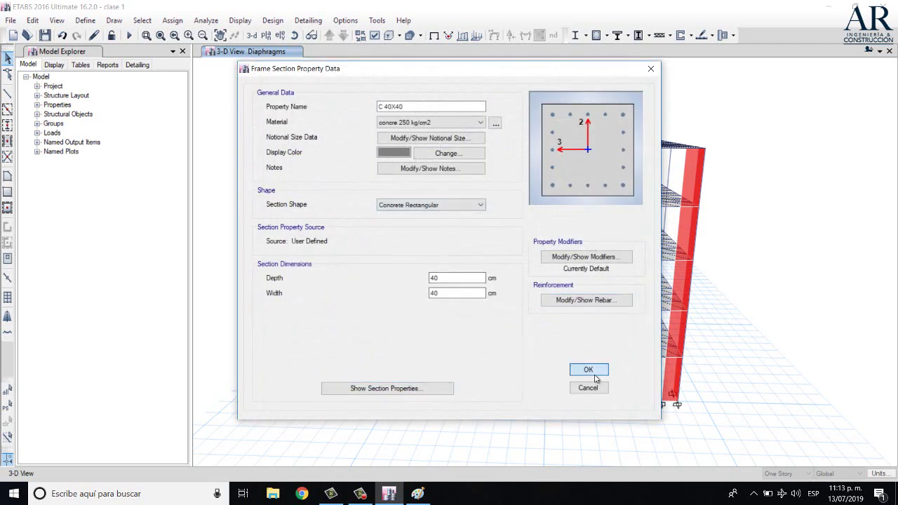
click(588, 370)
Review the reinforcement data of the C 35X35 column section, including its confinement bar spacing.
click(334, 221)
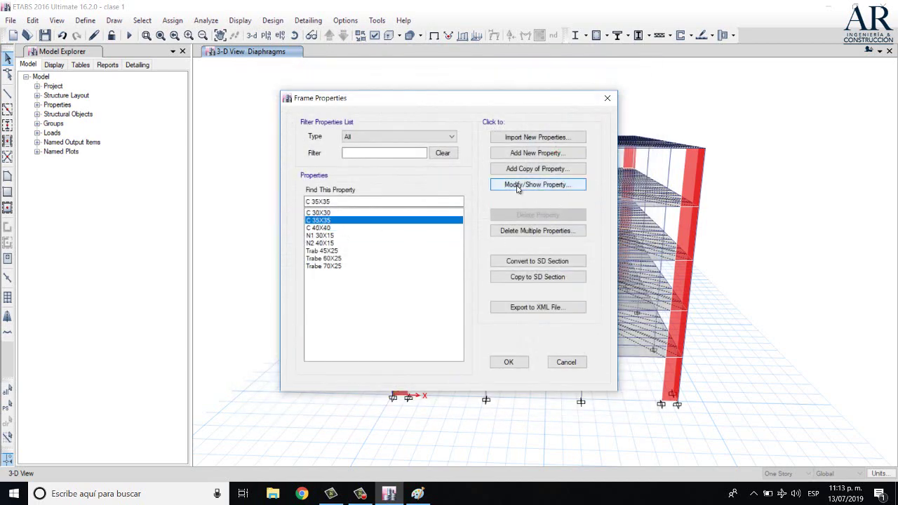
click(523, 186)
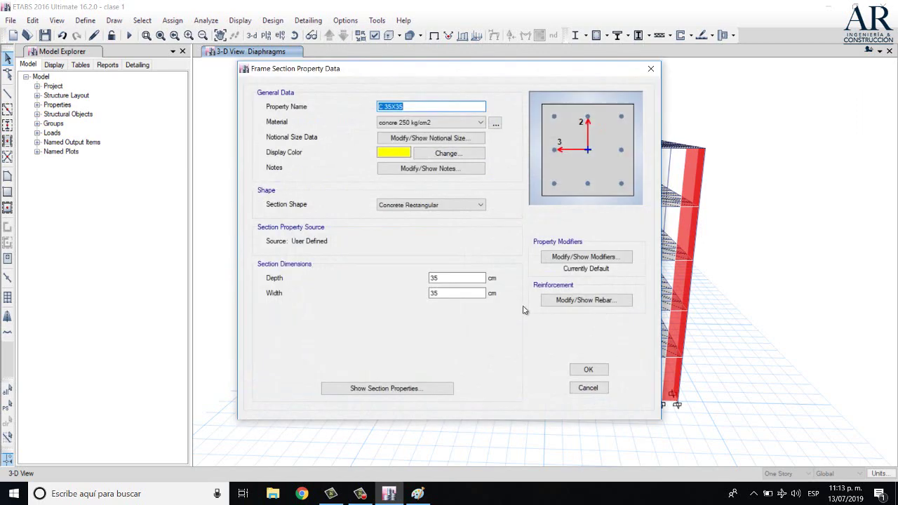
click(577, 301)
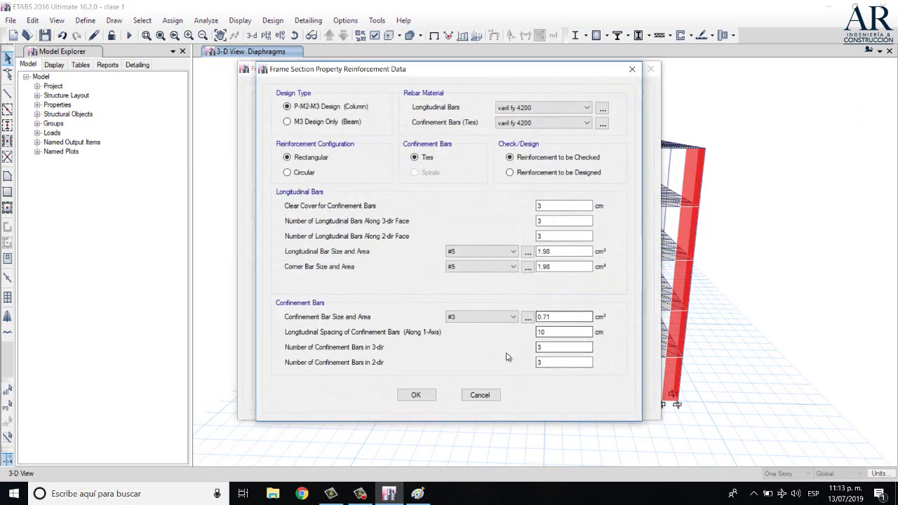
click(423, 399)
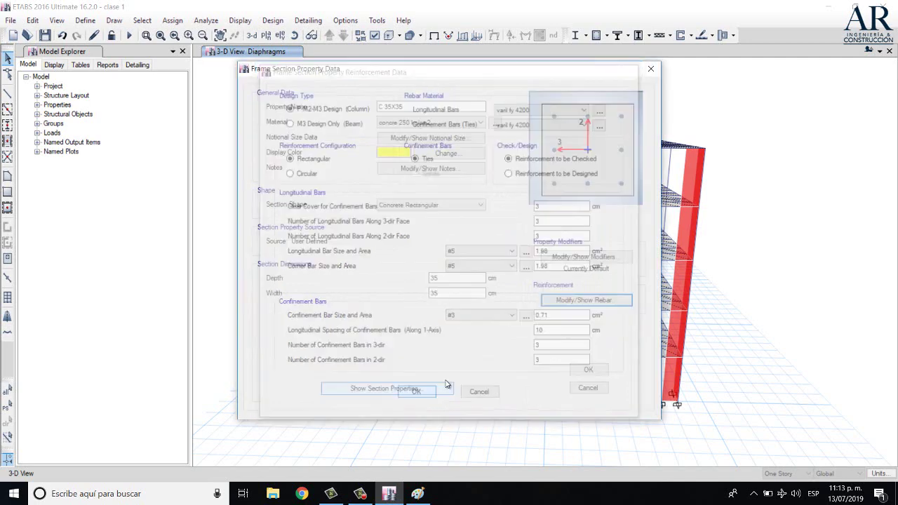
click(589, 370)
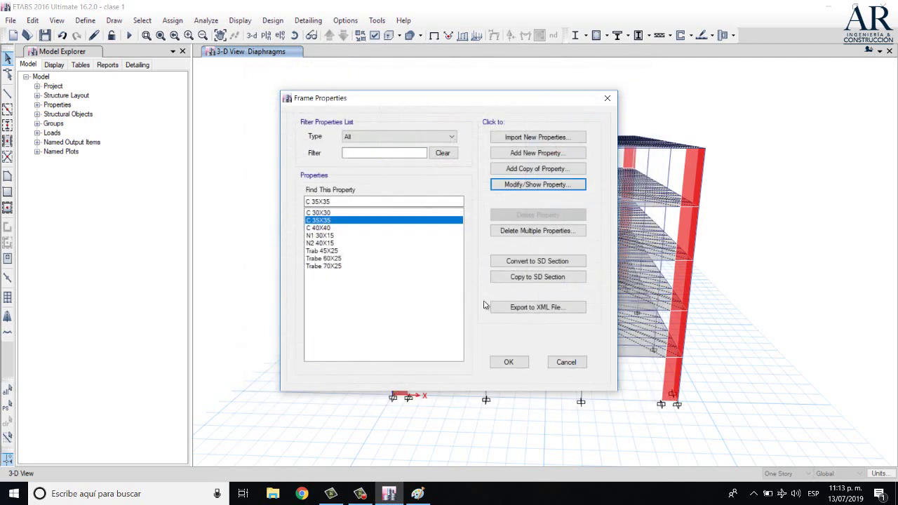
Edit the longitudinal spacing of the confinement bars in the C 30X30 column section and accept the frame properties.
click(318, 212)
click(529, 187)
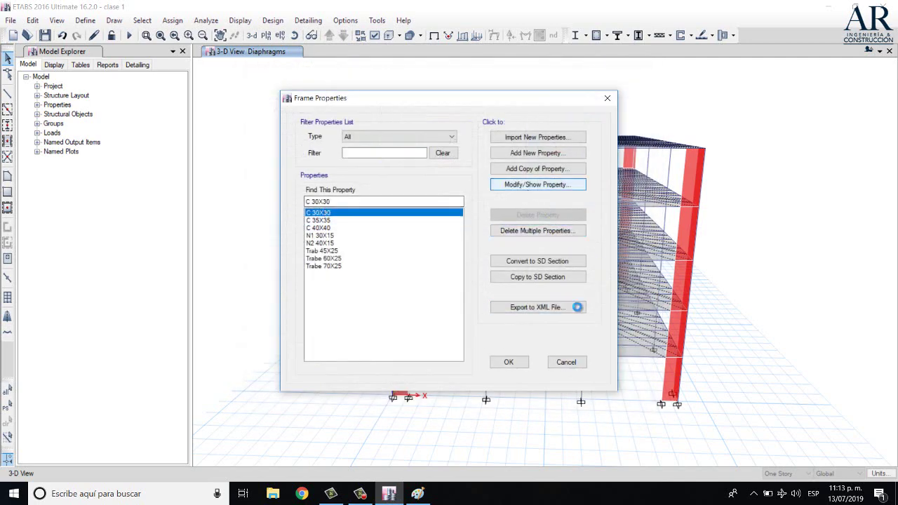
click(580, 300)
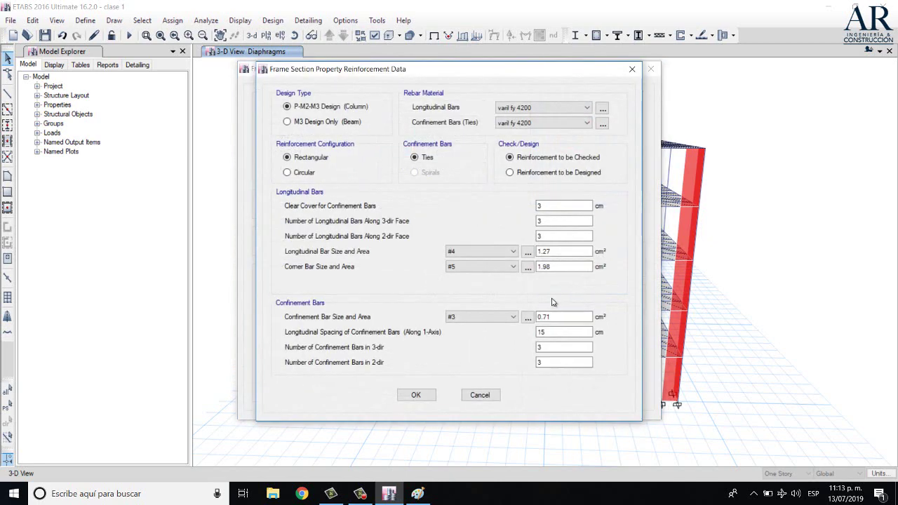
double_click(554, 332)
click(416, 395)
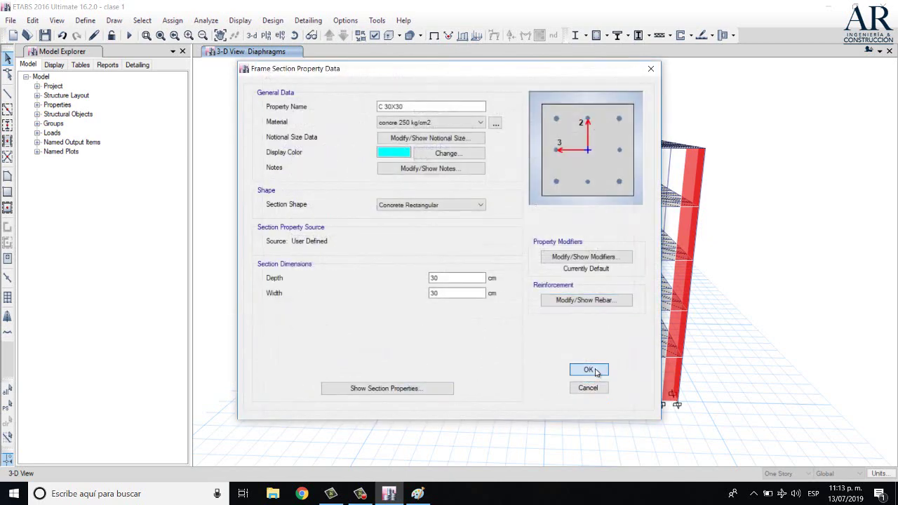
click(588, 371)
click(508, 362)
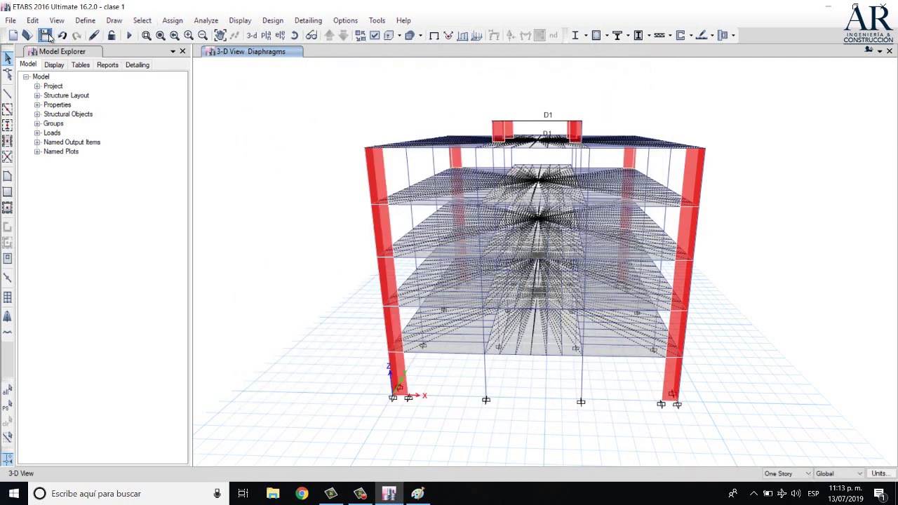
Save the model and run the analysis, inspecting joint displacements on the deformed 3D structure.
click(45, 37)
click(130, 35)
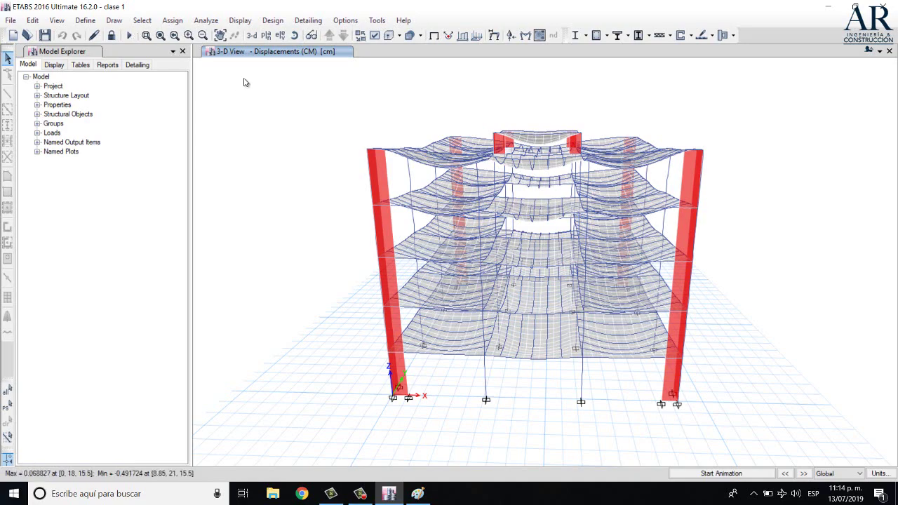
click(280, 37)
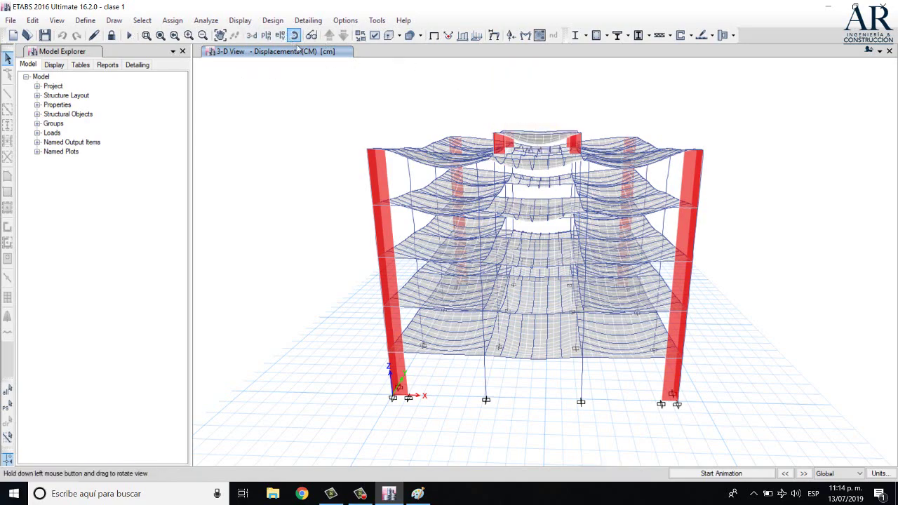
drag(779, 335, 341, 359)
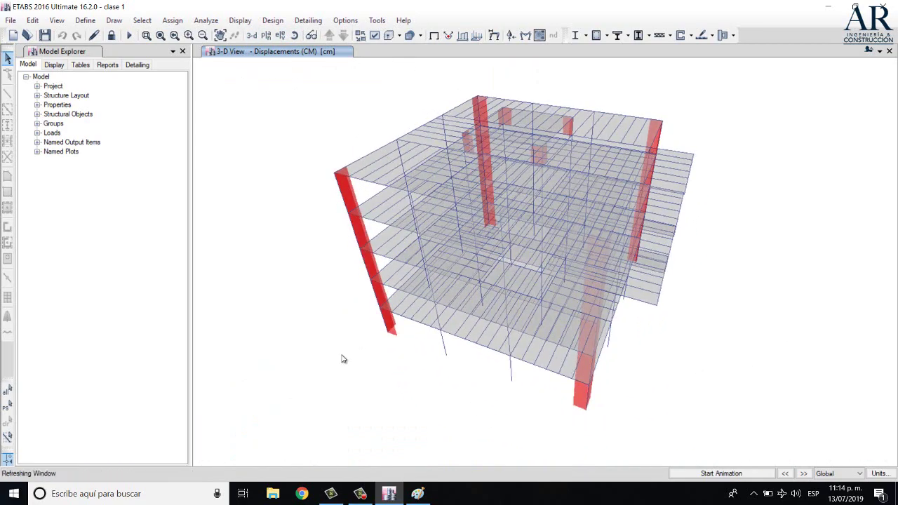
mouse_move(495, 284)
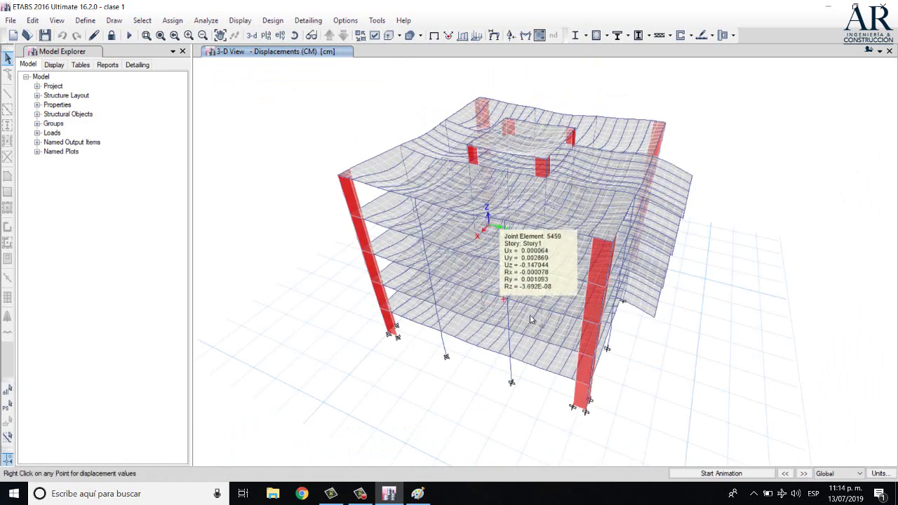
mouse_move(609, 334)
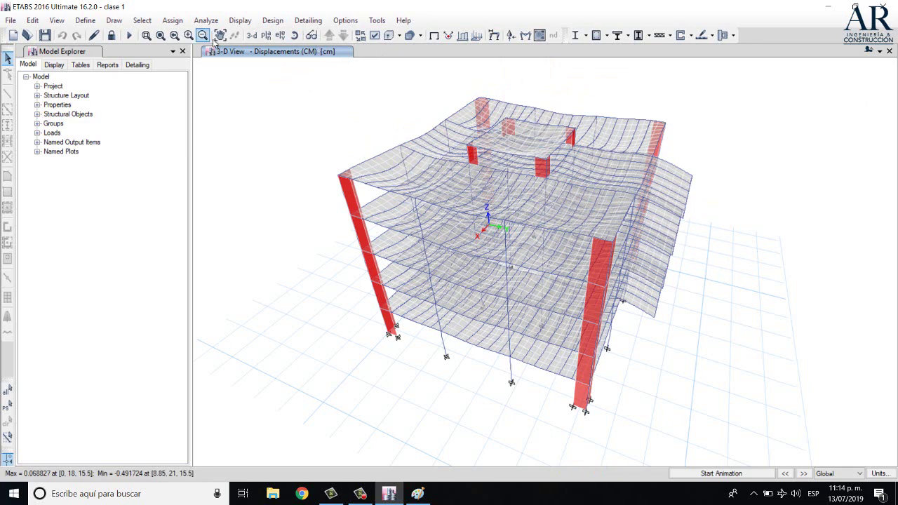
Run the concrete frame design check to display the longitudinal reinforcing on the 3D model.
click(602, 35)
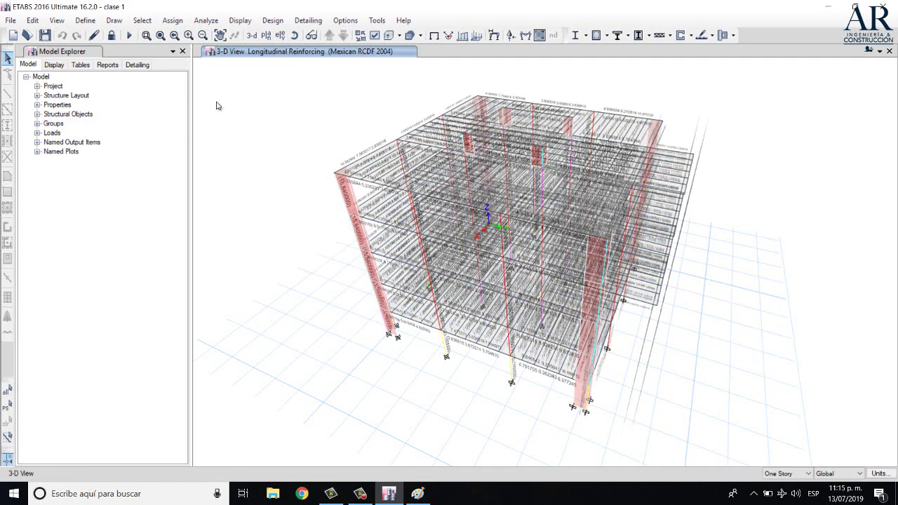
click(294, 35)
drag(316, 377, 335, 299)
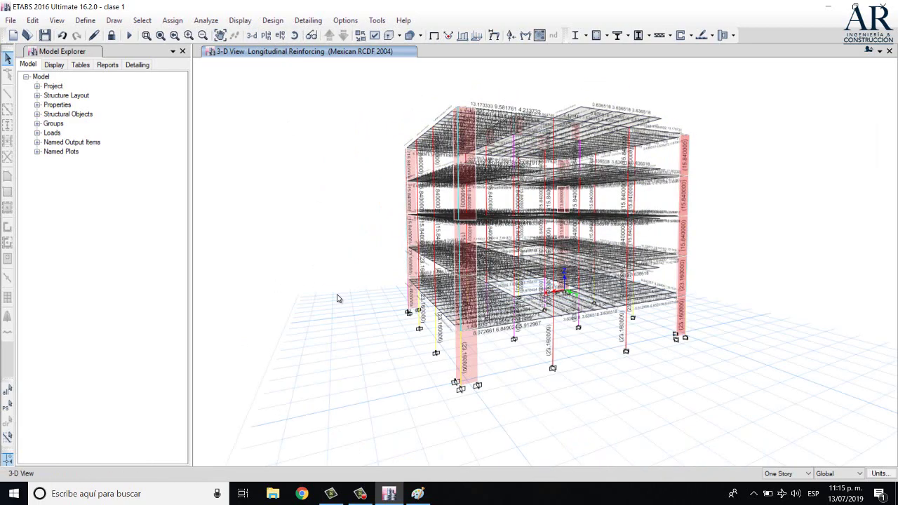
Verify whether all concrete frame members pass the design check and dismiss the report.
click(588, 36)
click(588, 36)
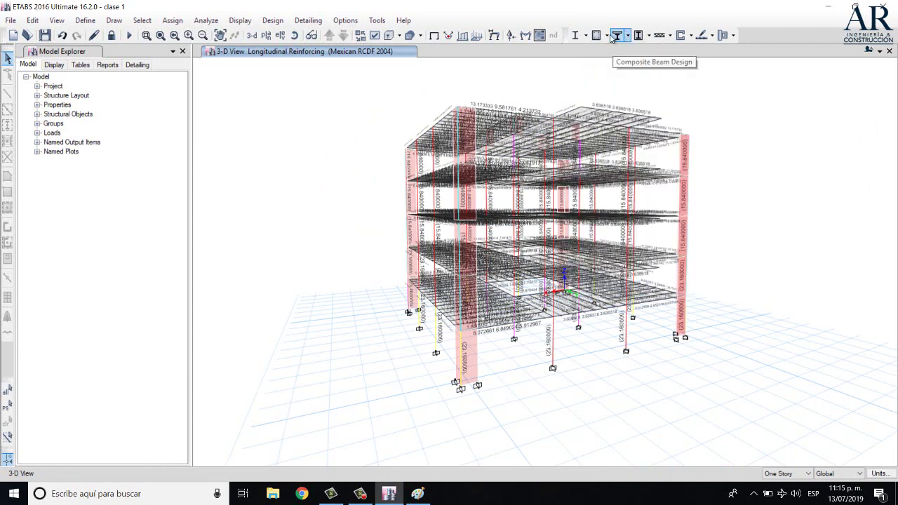
click(598, 35)
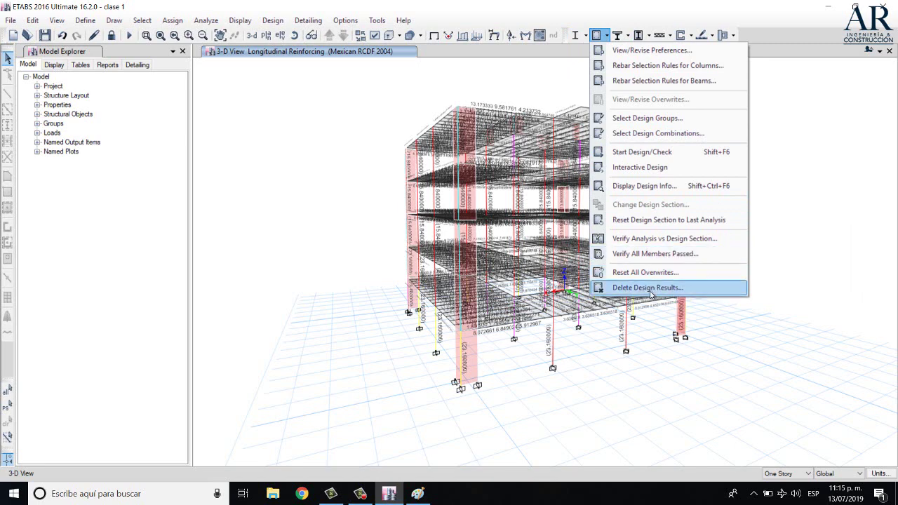
click(663, 254)
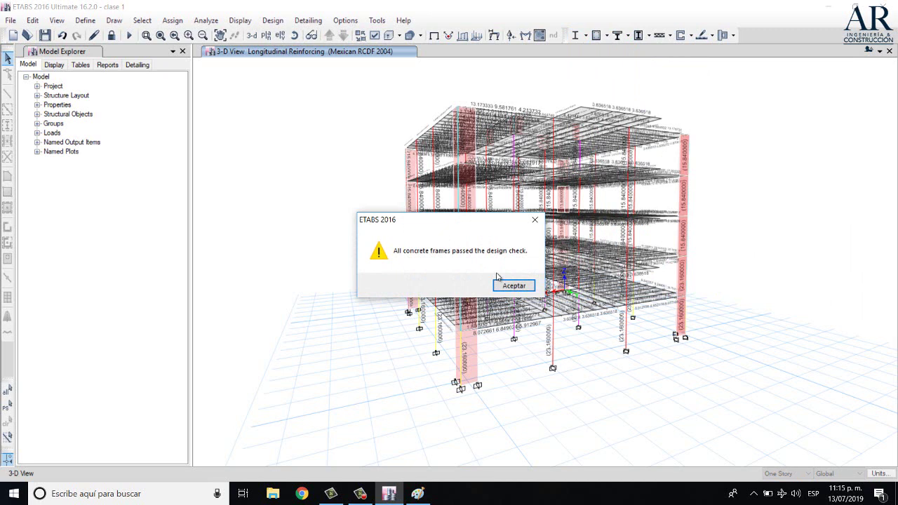
click(535, 220)
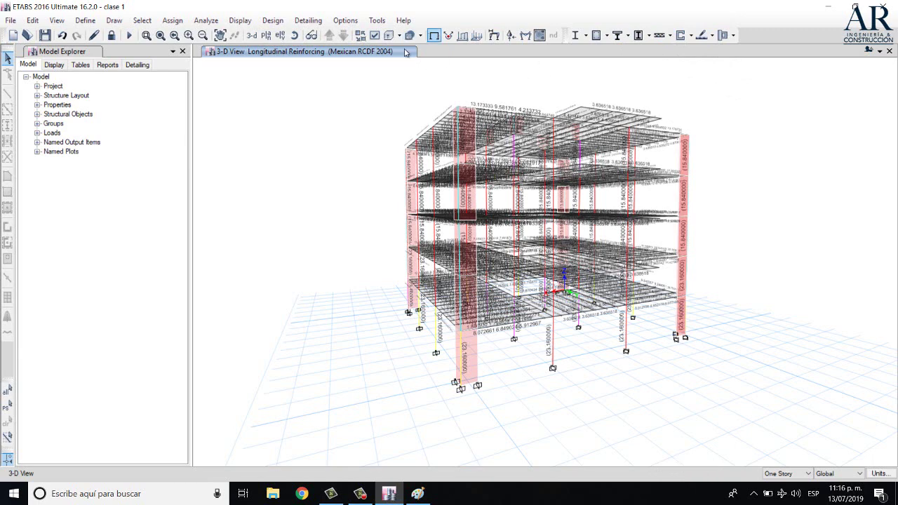
Open the design information of column C2 on Story3 and examine its capacity ratios and shear reinforcement across the load combinations.
click(295, 35)
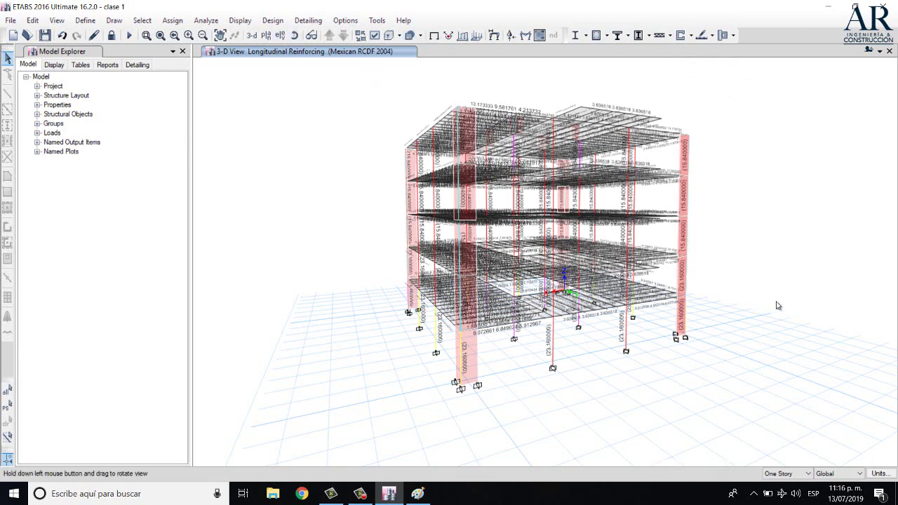
drag(780, 306, 658, 290)
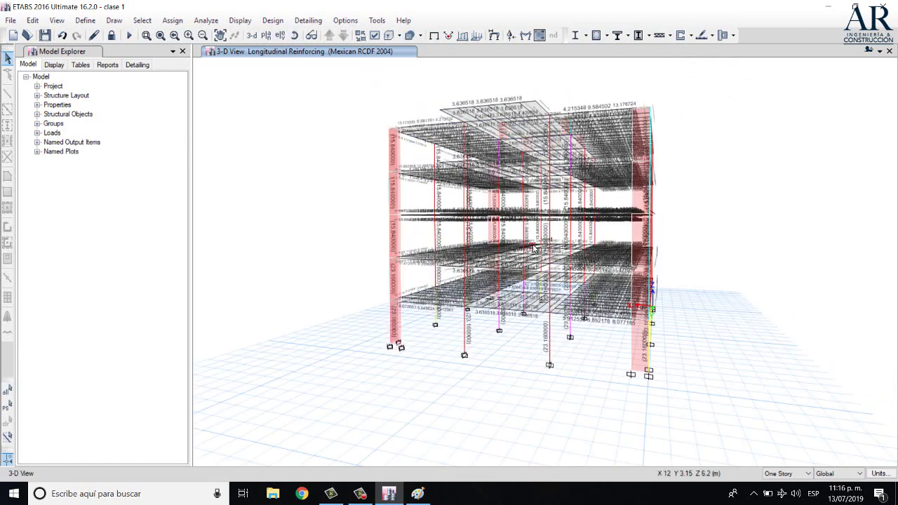
right_click(550, 235)
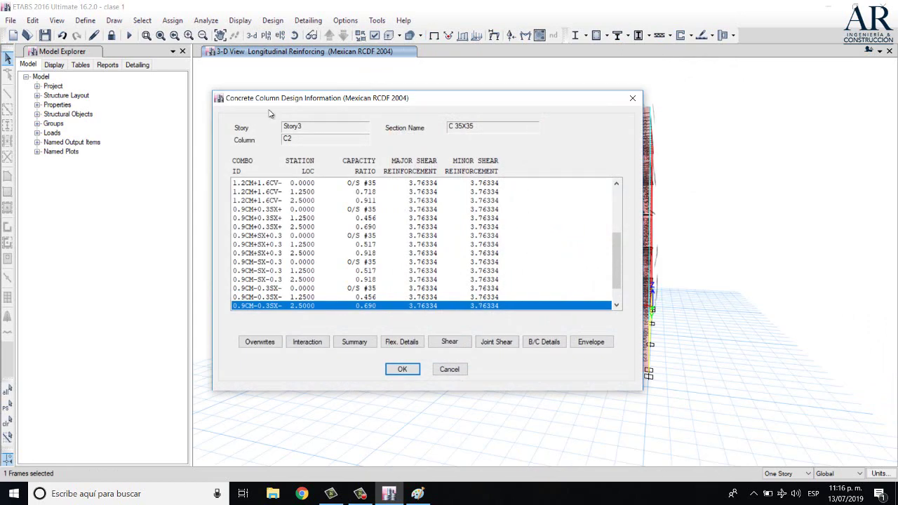
drag(619, 294, 634, 192)
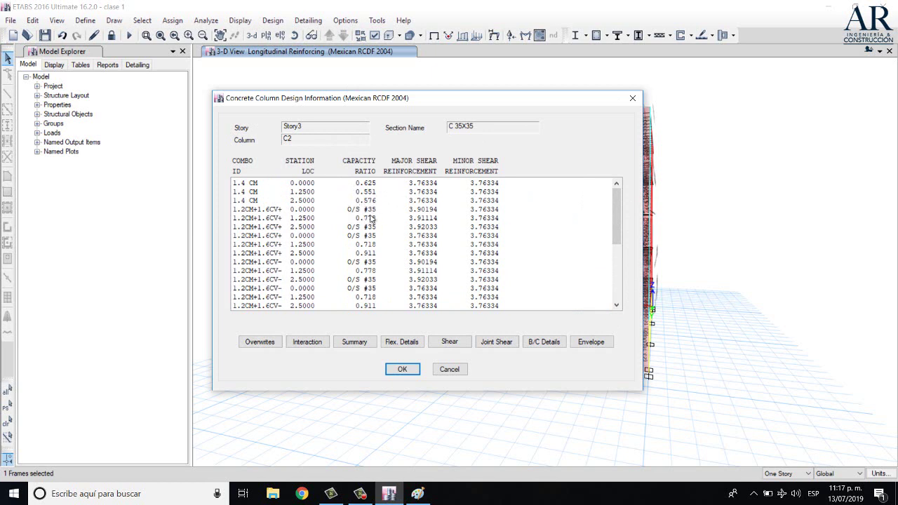
scroll(615, 218, down, 5)
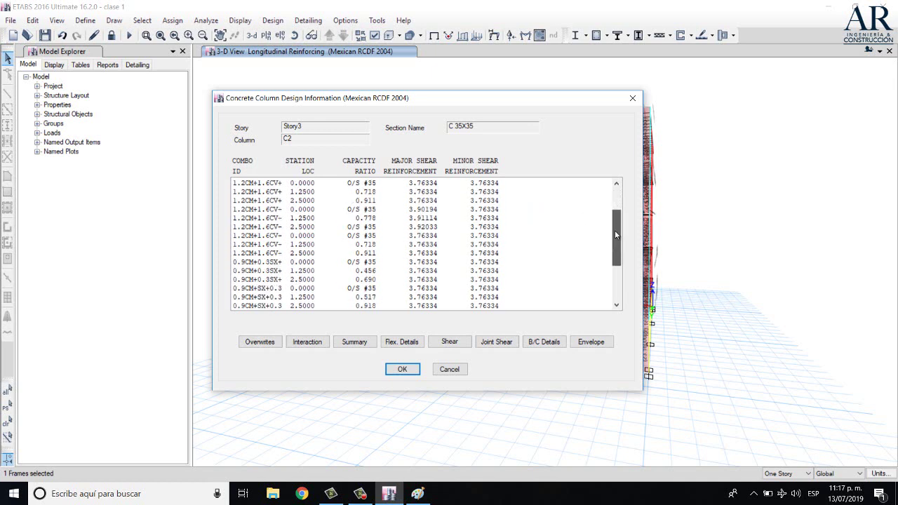
scroll(603, 219, up, 3)
scroll(602, 225, down, 5)
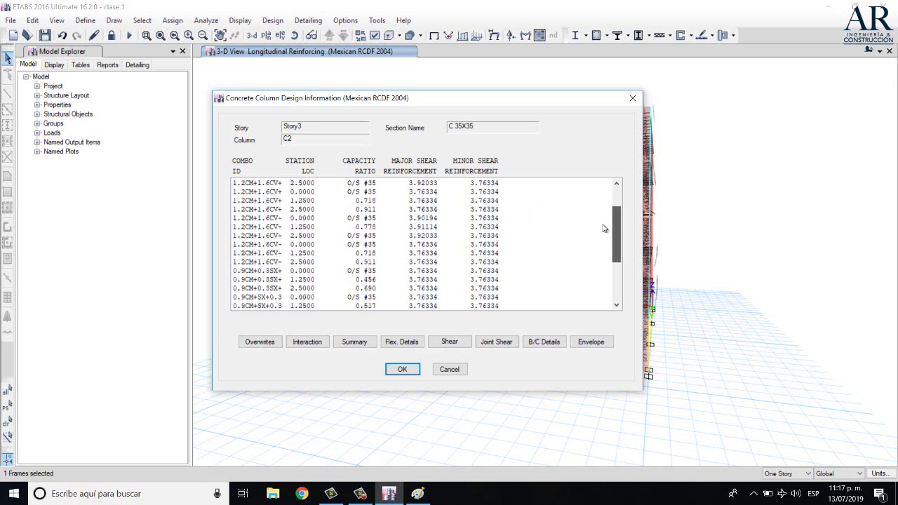
scroll(602, 239, down, 2)
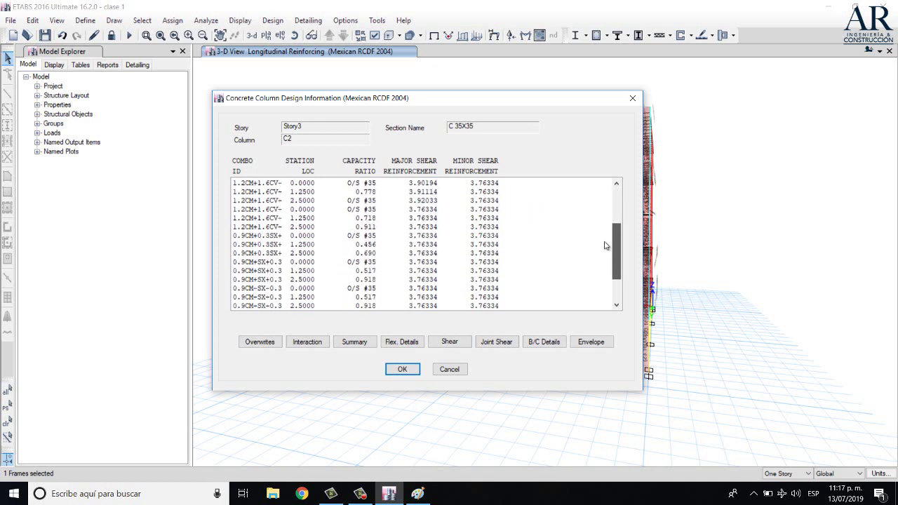
scroll(606, 246, down, 2)
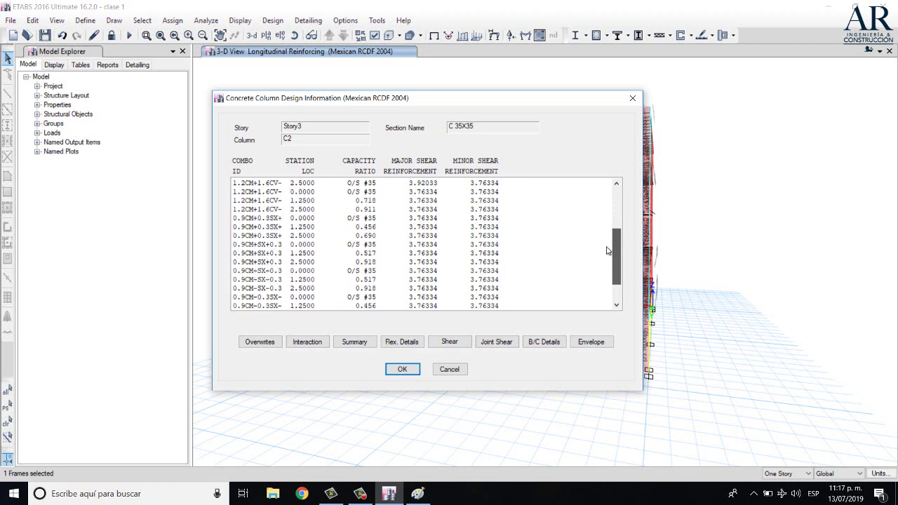
Examine column C2's remaining capacity ratios and shear reinforcement through the Deflexiones combination beside the 3D model, and close the design information.
drag(607, 249, 613, 274)
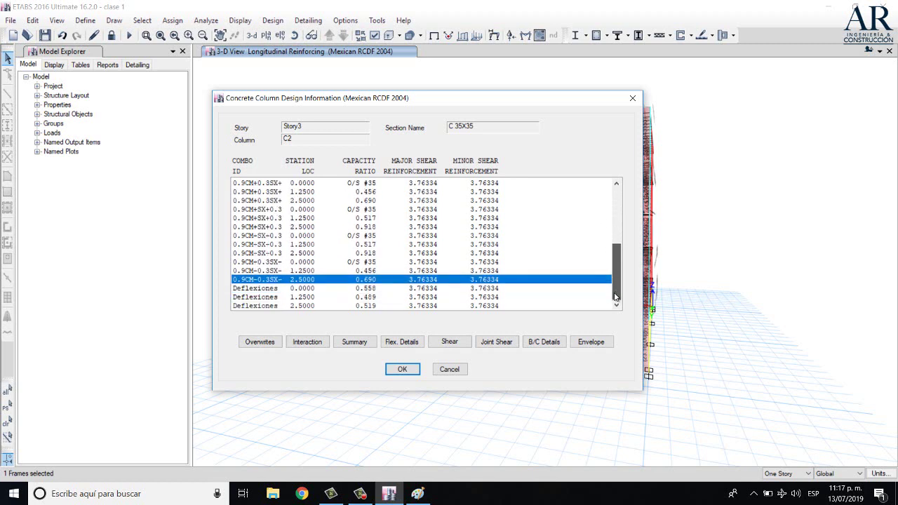
scroll(619, 292, up, 2)
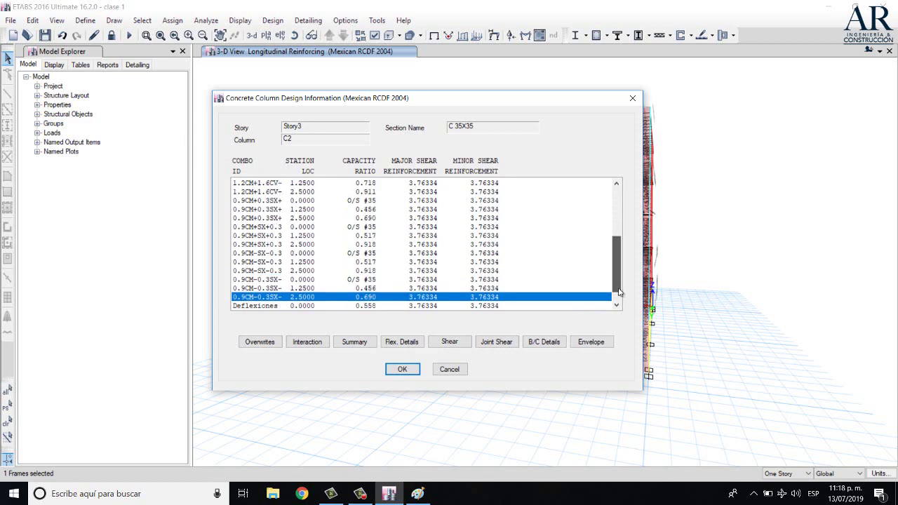
scroll(619, 292, down, 2)
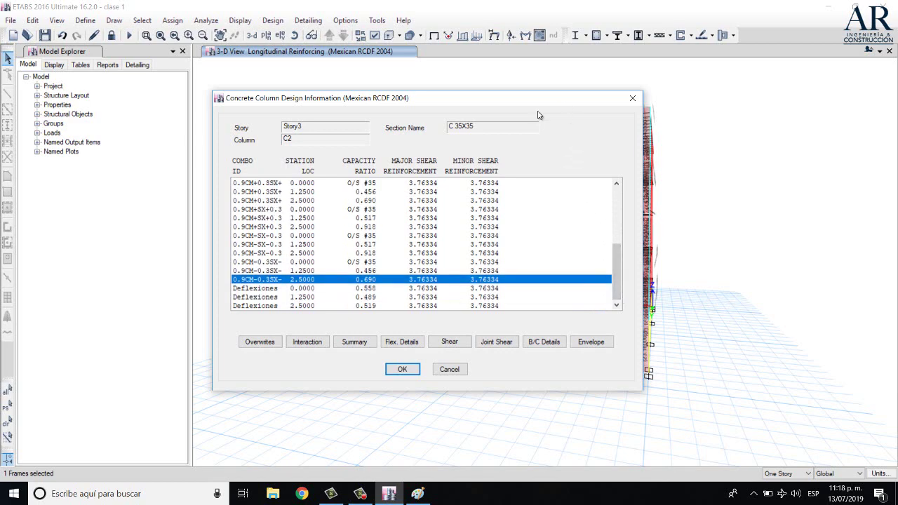
drag(539, 98, 325, 63)
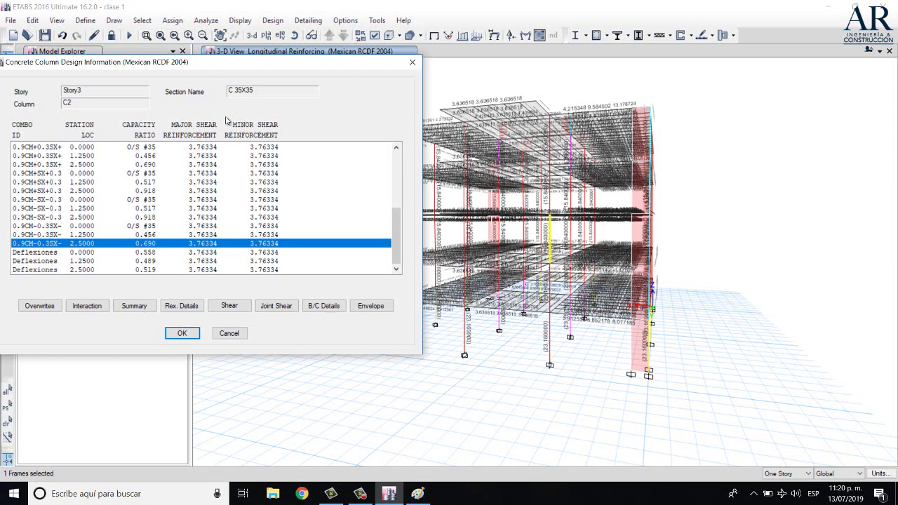
click(414, 64)
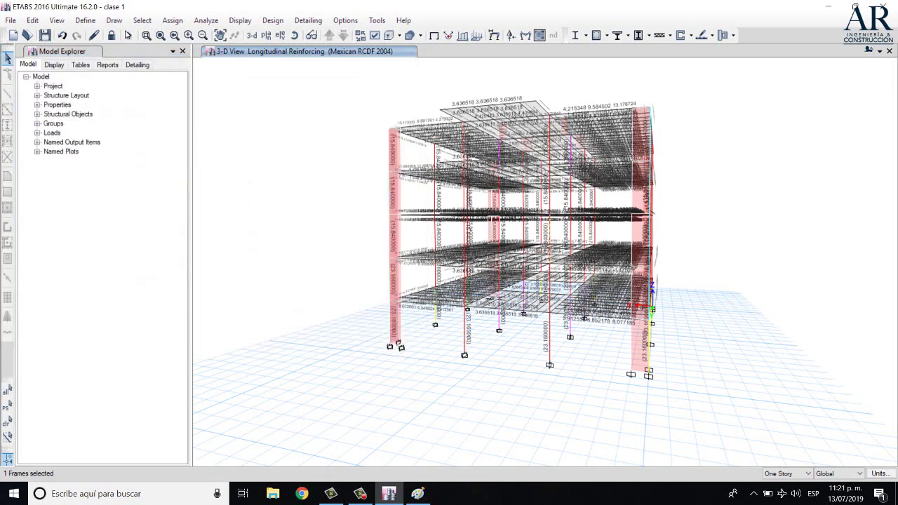
Unlock the analyzed model for editing, accepting the loss of its analysis results.
click(113, 20)
mouse_move(85, 20)
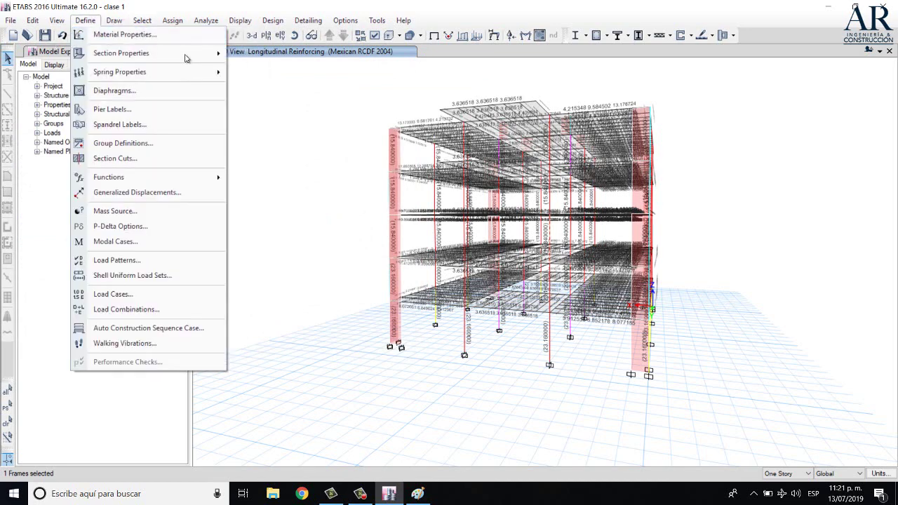
click(314, 120)
click(130, 35)
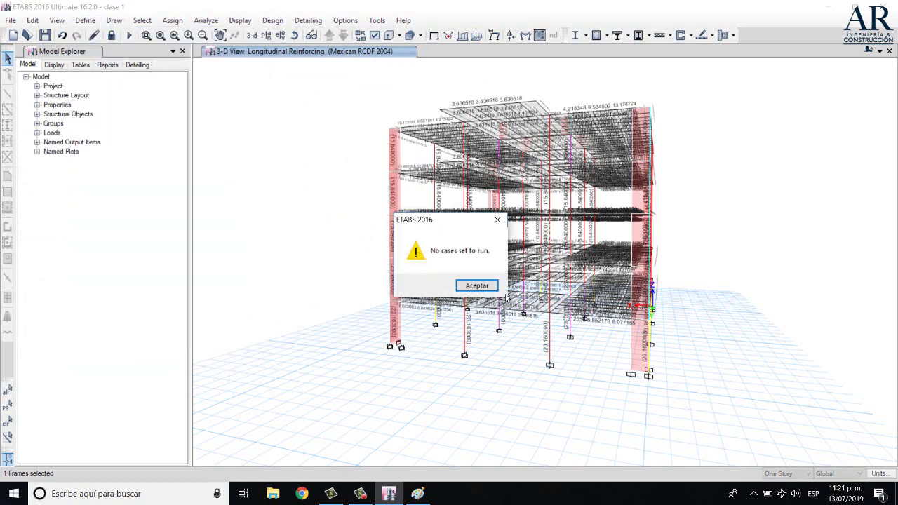
click(477, 287)
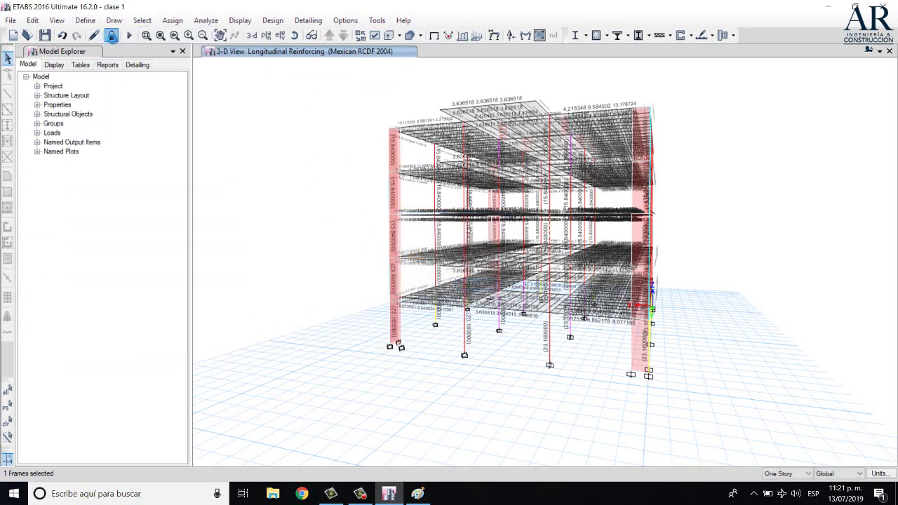
click(110, 35)
click(465, 288)
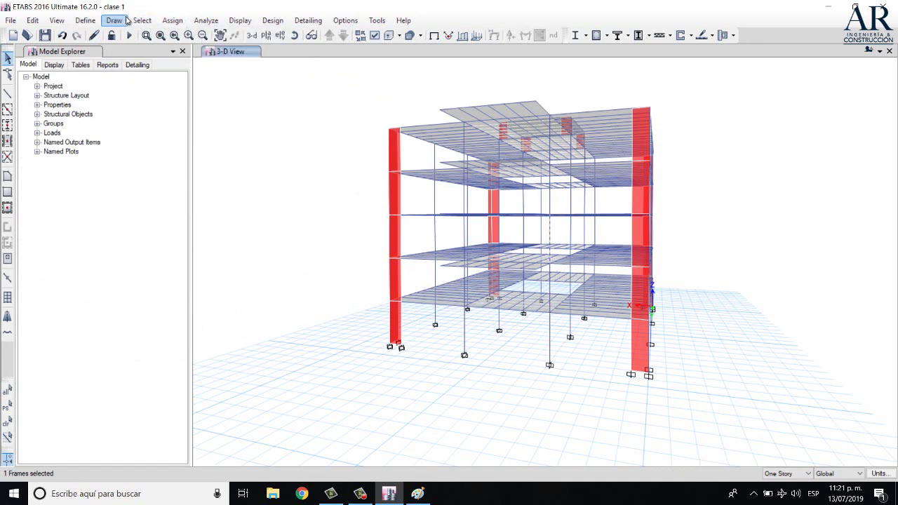
click(172, 19)
mouse_move(220, 65)
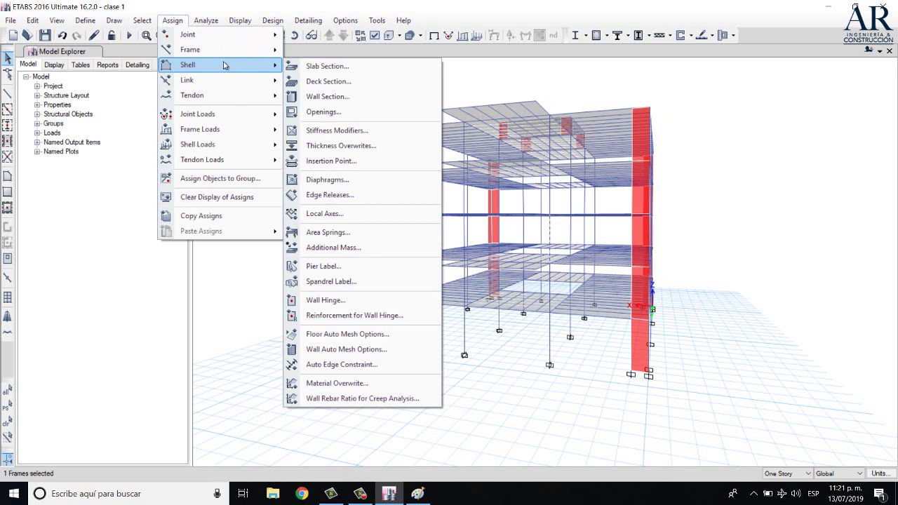
mouse_move(278, 83)
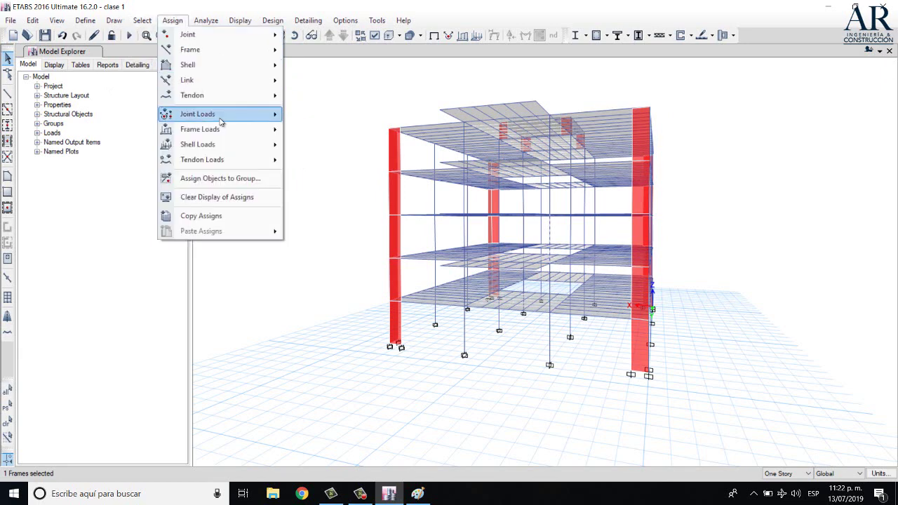
mouse_move(220, 120)
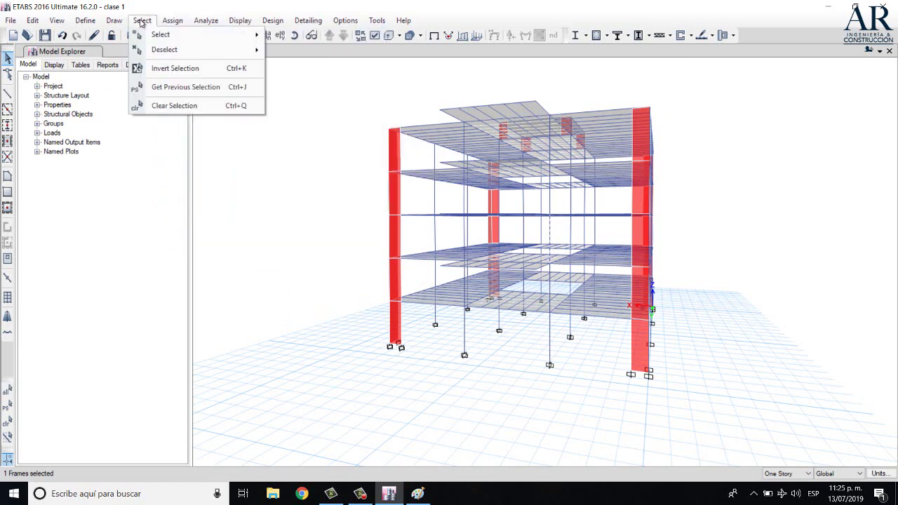
Start a new concrete rectangular section in the frame section properties.
mouse_move(115, 22)
mouse_move(85, 21)
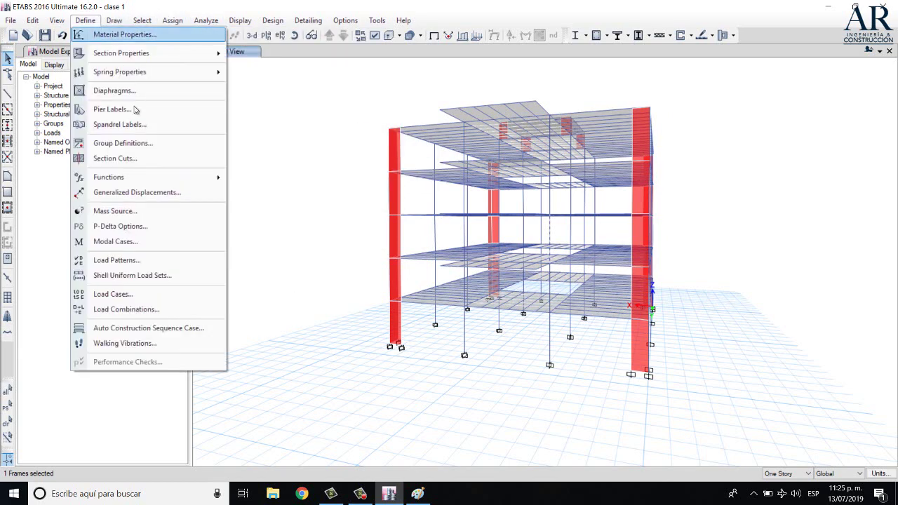
mouse_move(188, 61)
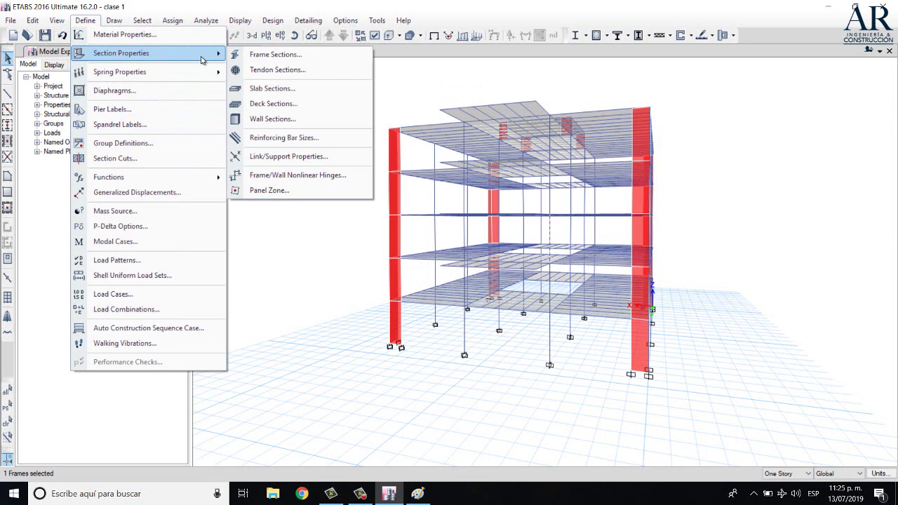
click(270, 60)
click(336, 235)
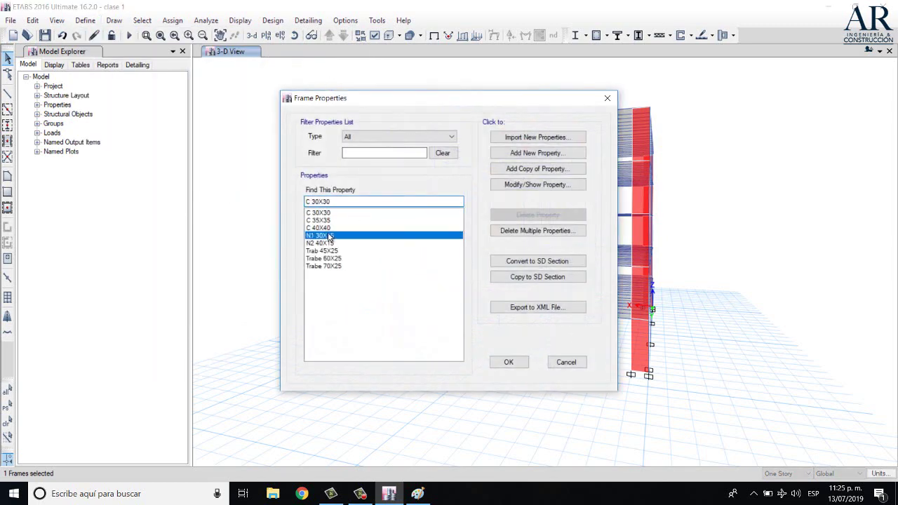
click(333, 220)
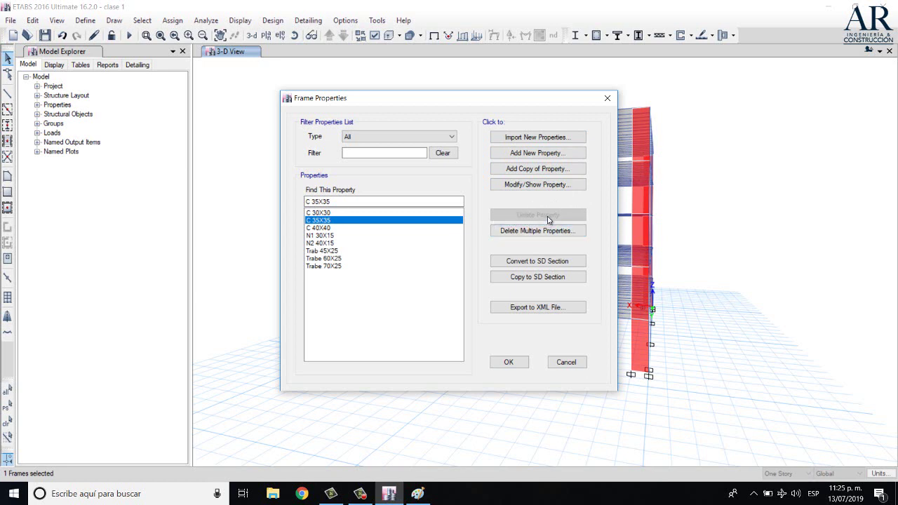
click(547, 154)
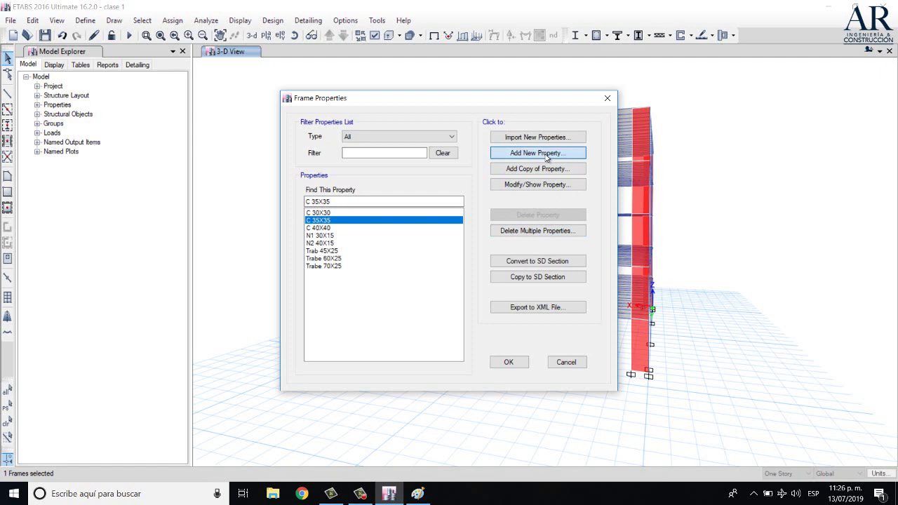
click(254, 222)
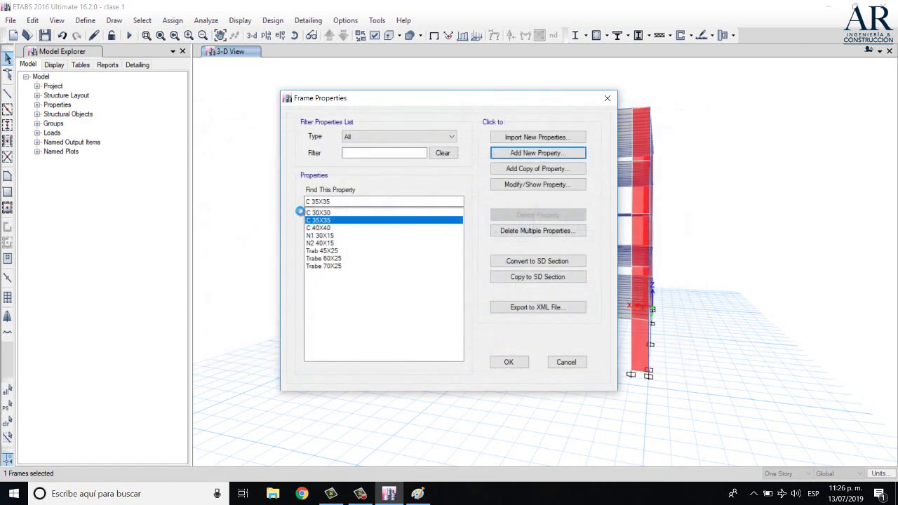
Set the new section's depth and width to 40 cm and name it Column 40X40 software.
double_click(448, 277)
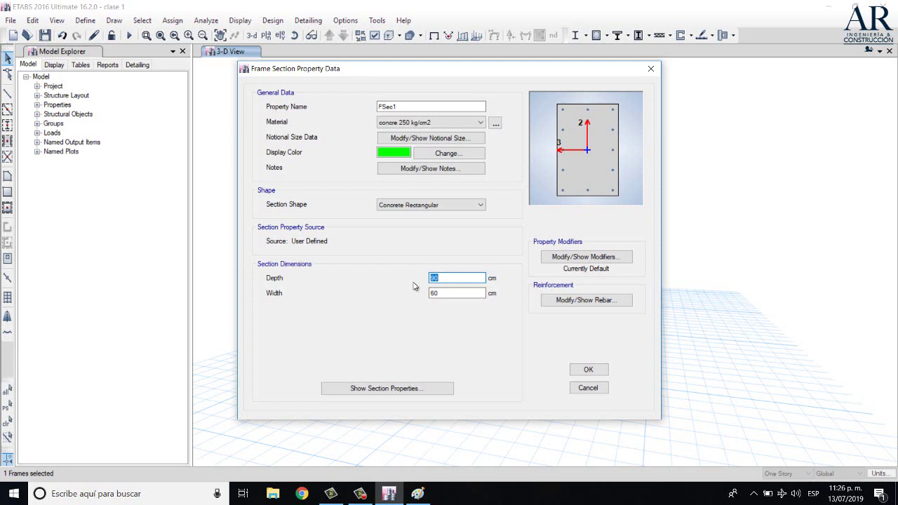
text(40)
double_click(470, 295)
text(40)
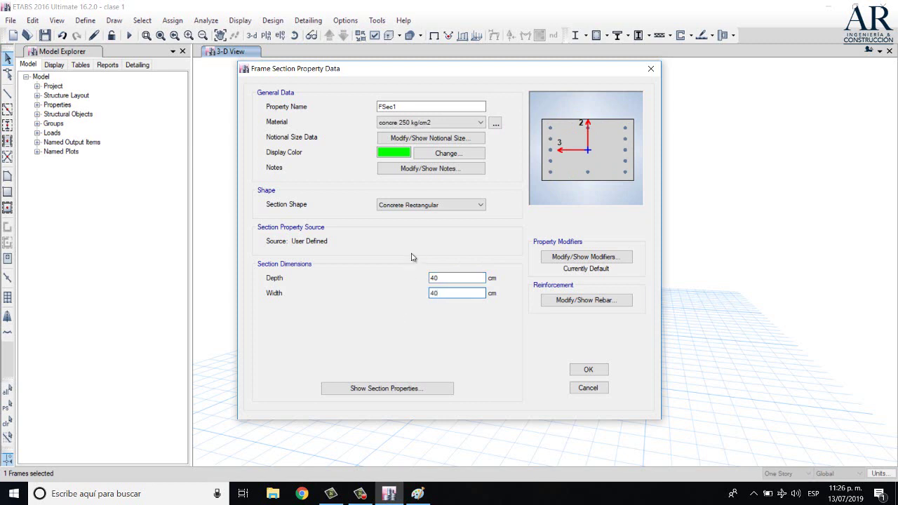
double_click(412, 107)
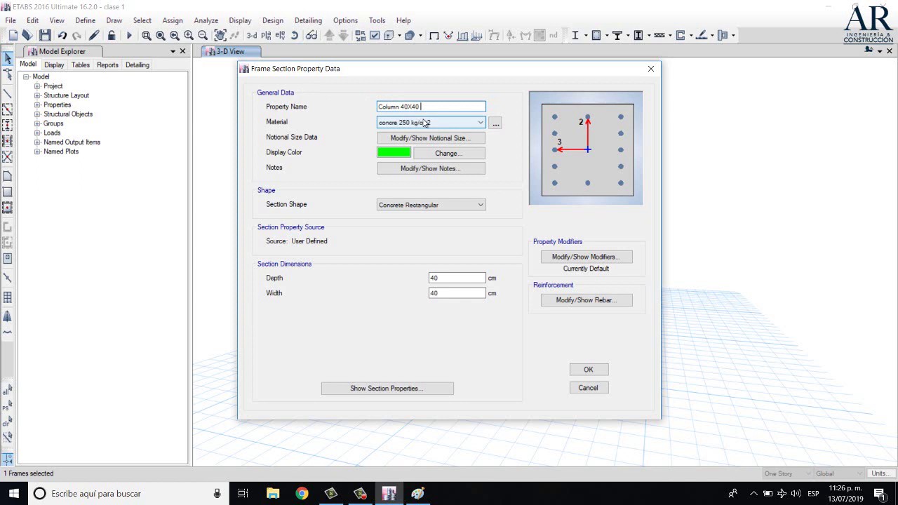
text(d)
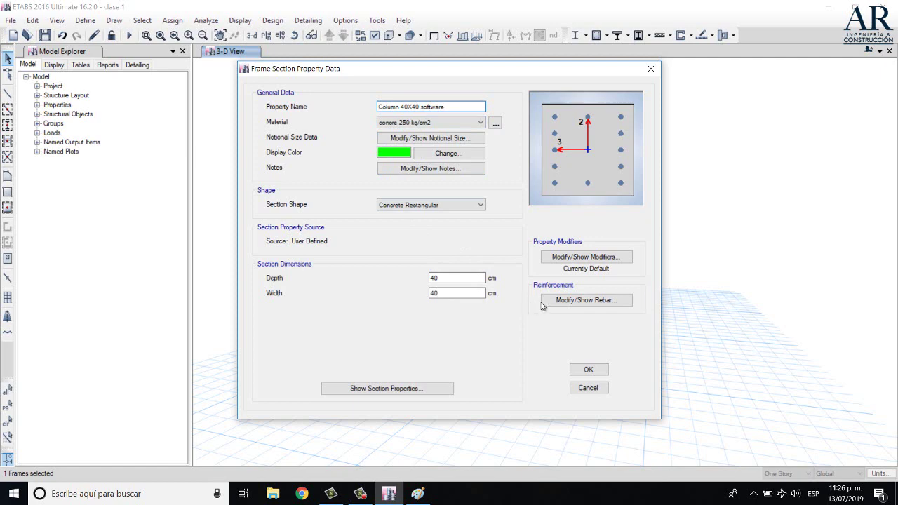
Set the section's rebar to 3 bars along the 2-dir face, #5 longitudinal and corner bars, and #3 confinement bars.
click(598, 301)
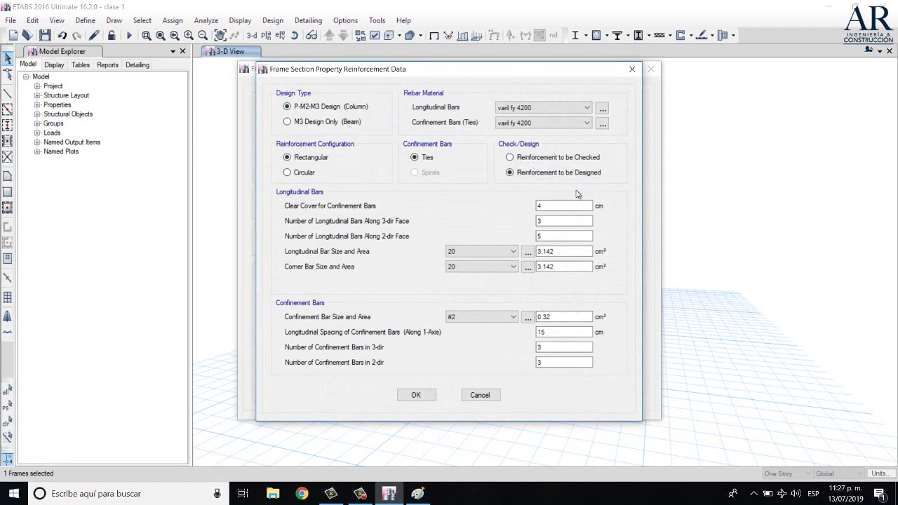
drag(551, 235, 526, 250)
text(3)
click(512, 251)
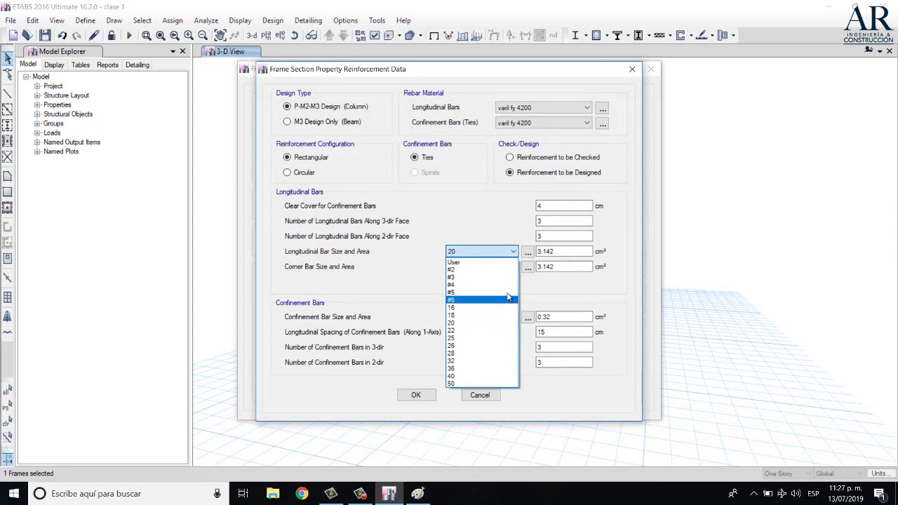
key(Escape)
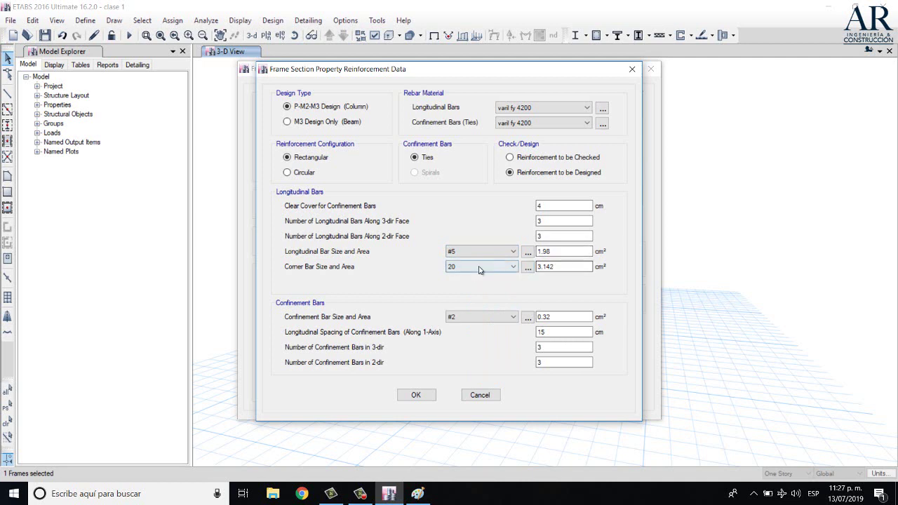
click(491, 267)
click(483, 307)
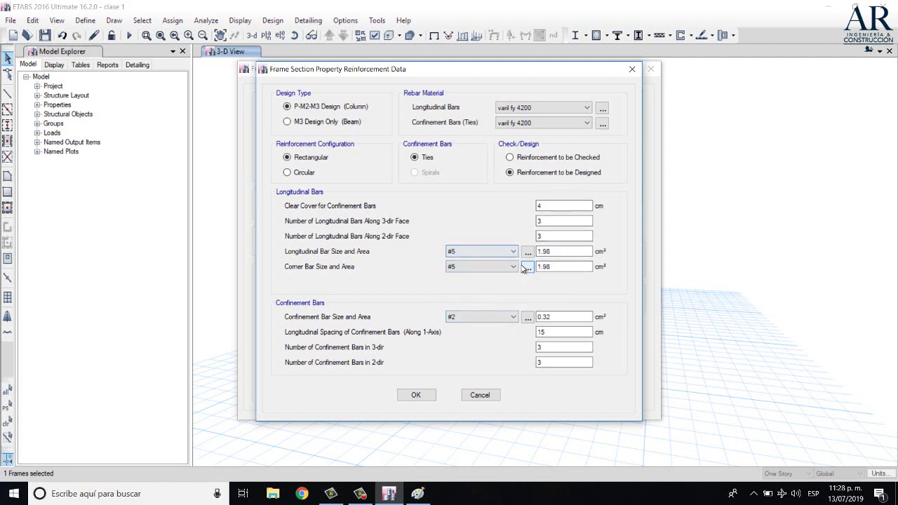
click(502, 316)
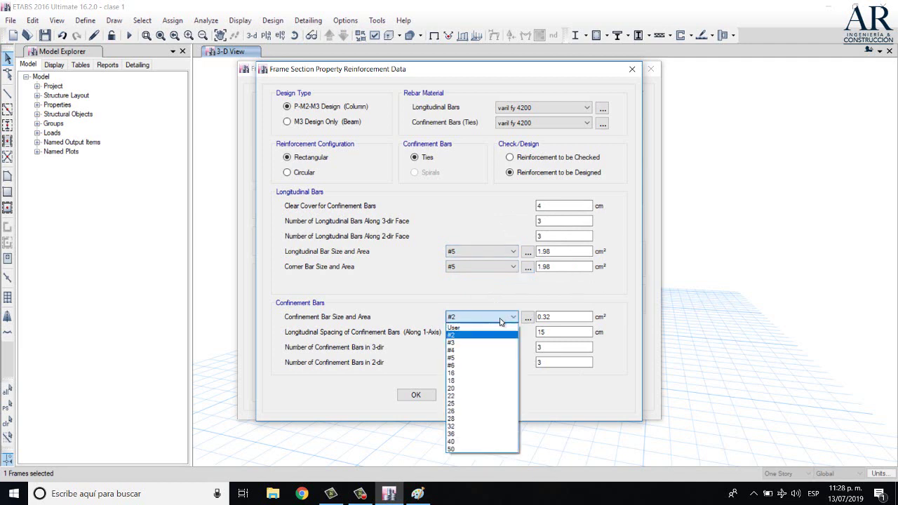
click(499, 332)
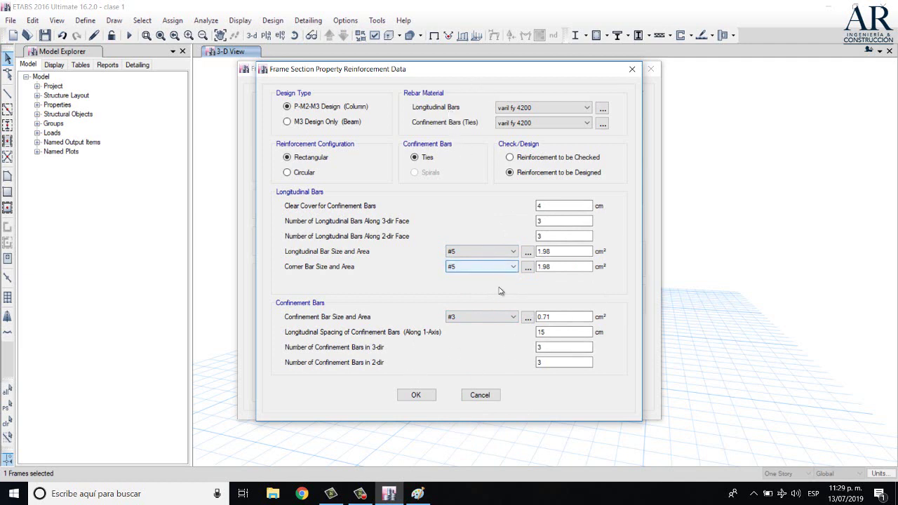
Switch to Paint and sketch an interaction diagram in the blank area, with two axes, a curved envelope and two small circles on it.
click(418, 494)
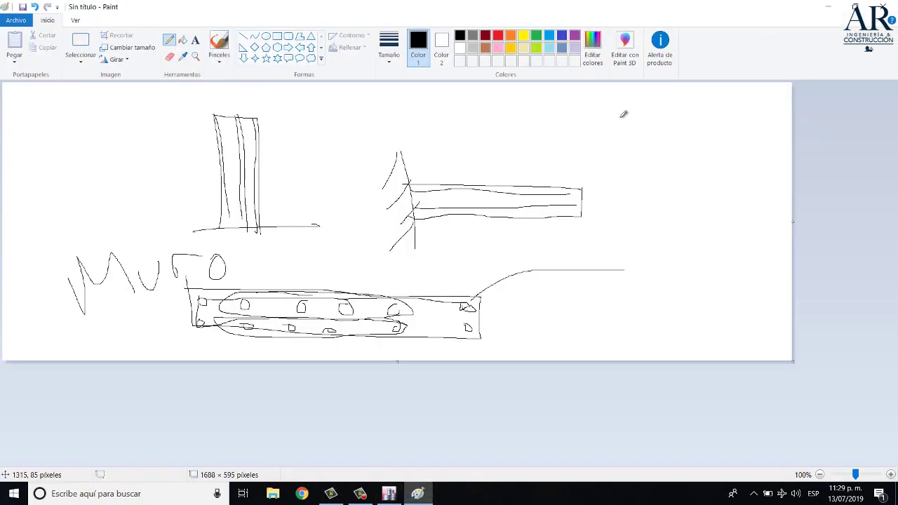
drag(624, 114, 645, 265)
drag(607, 237, 780, 240)
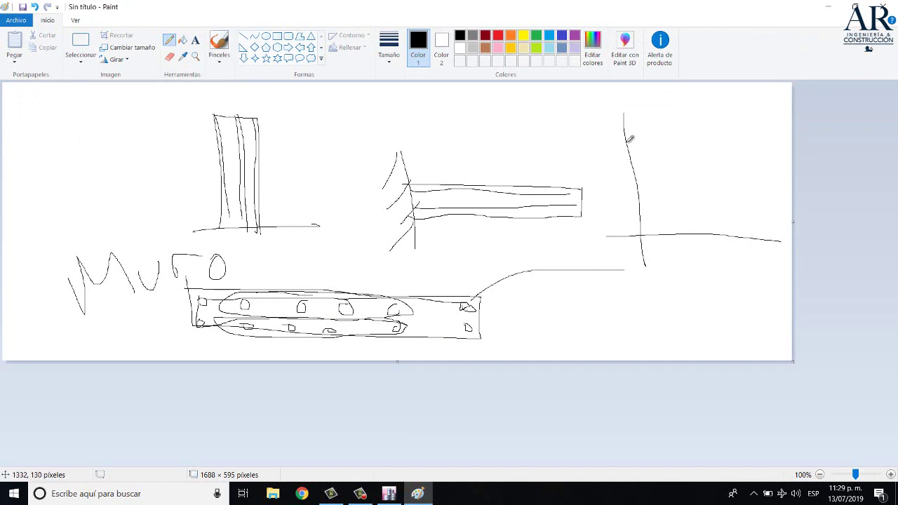
mouse_move(625, 140)
mouse_down()
mouse_move(730, 129)
mouse_move(743, 193)
mouse_move(720, 261)
mouse_up()
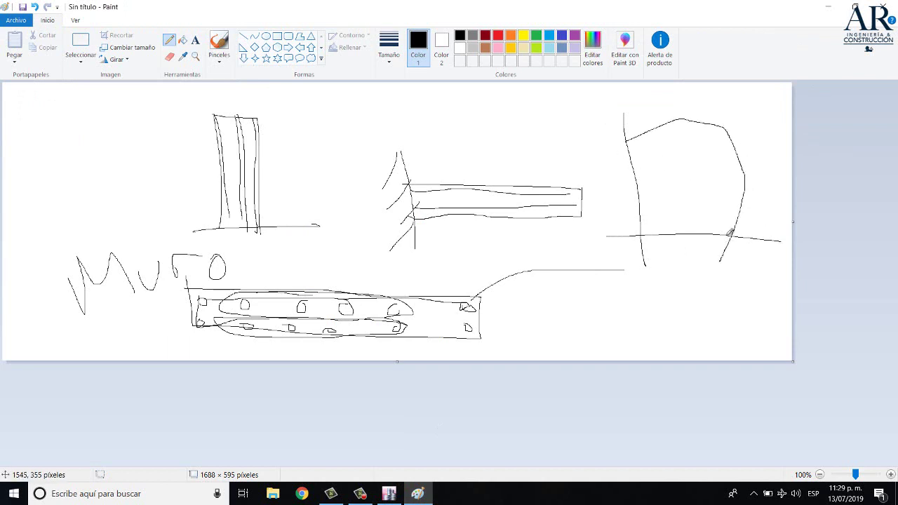
drag(749, 186, 742, 174)
drag(680, 111, 676, 114)
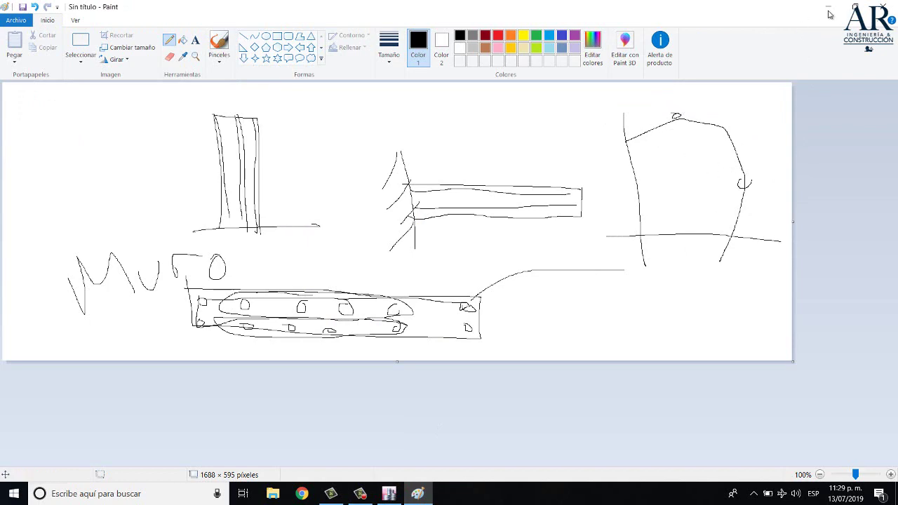
Return to ETABS and accept the reinforcement data and the new Column 40X40 software section.
click(832, 5)
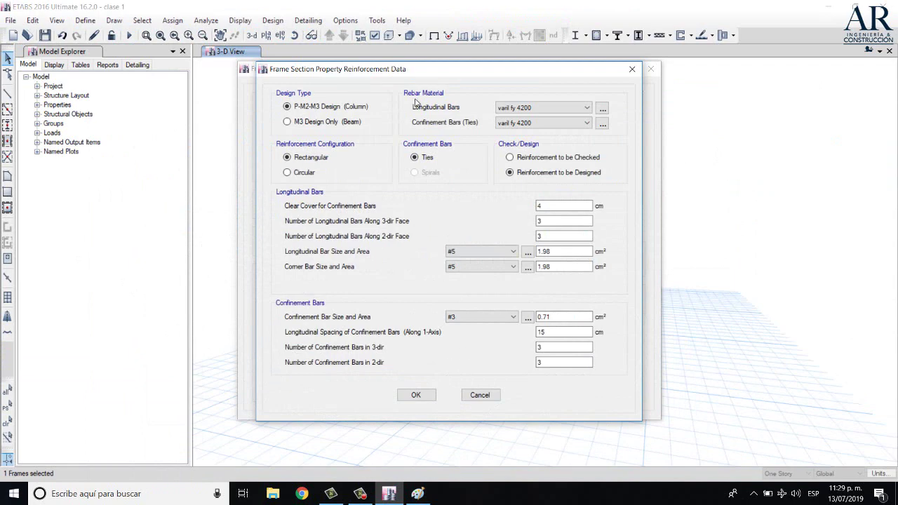
click(415, 395)
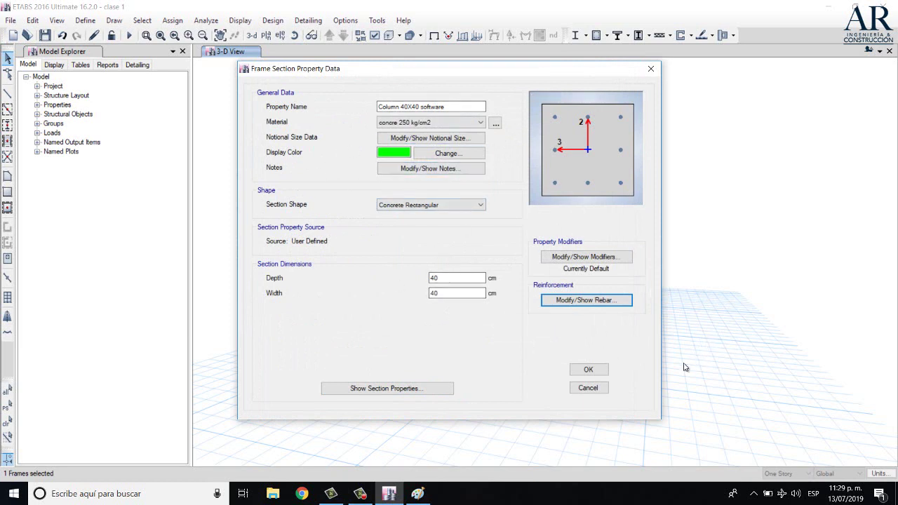
click(591, 370)
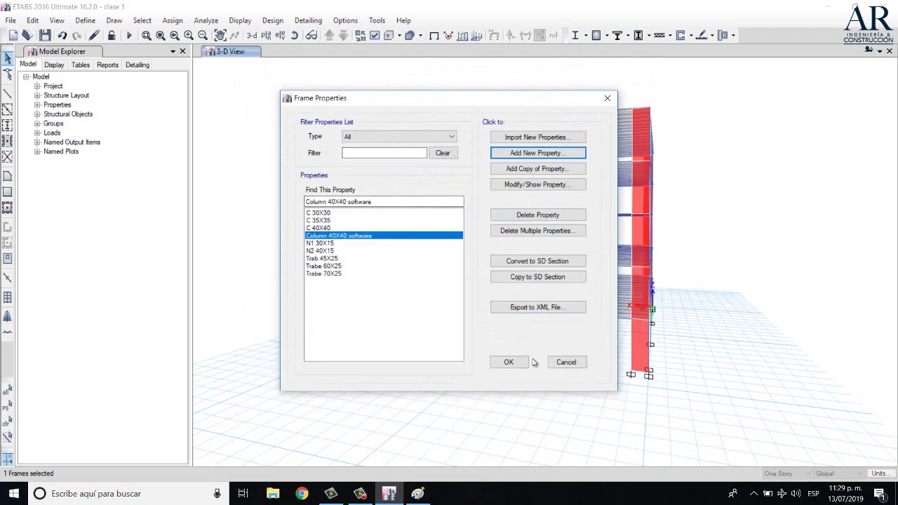
Accept the frame properties and select all frames with sections C 30X30, C 35X35 and C 40X40.
click(509, 362)
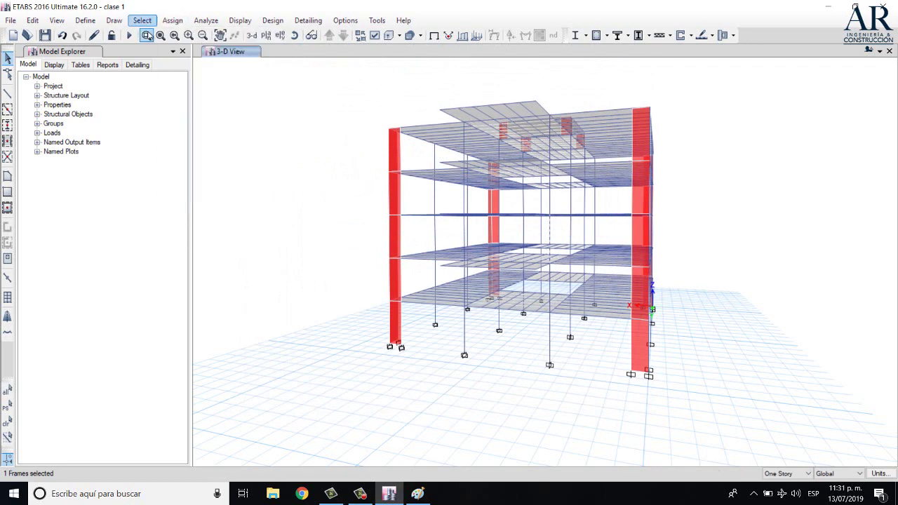
click(142, 21)
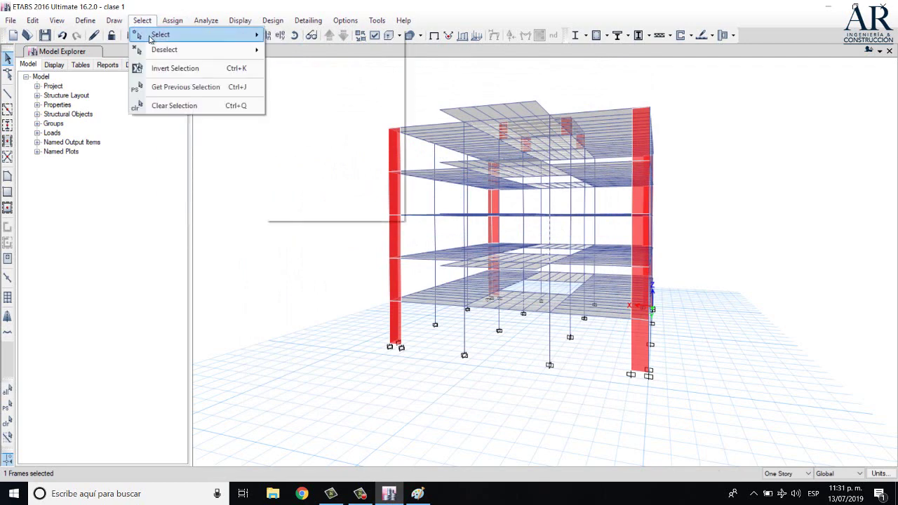
mouse_move(149, 39)
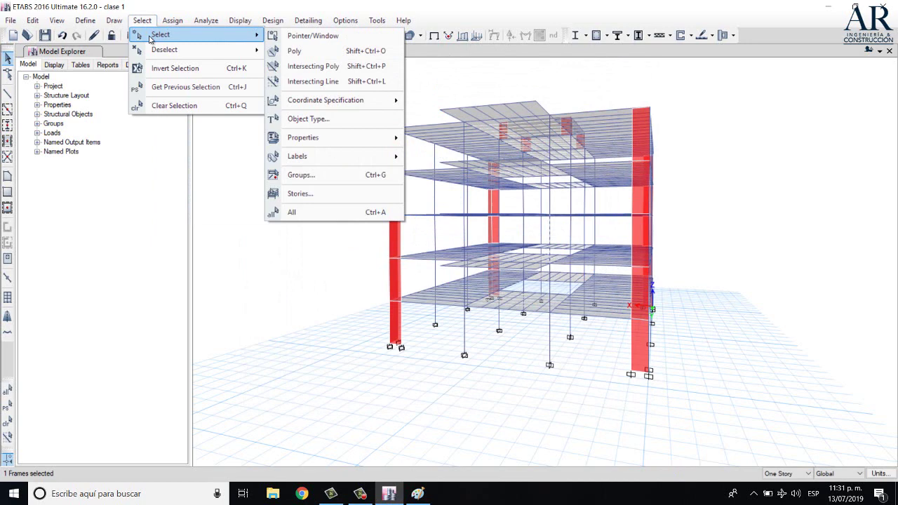
mouse_move(358, 142)
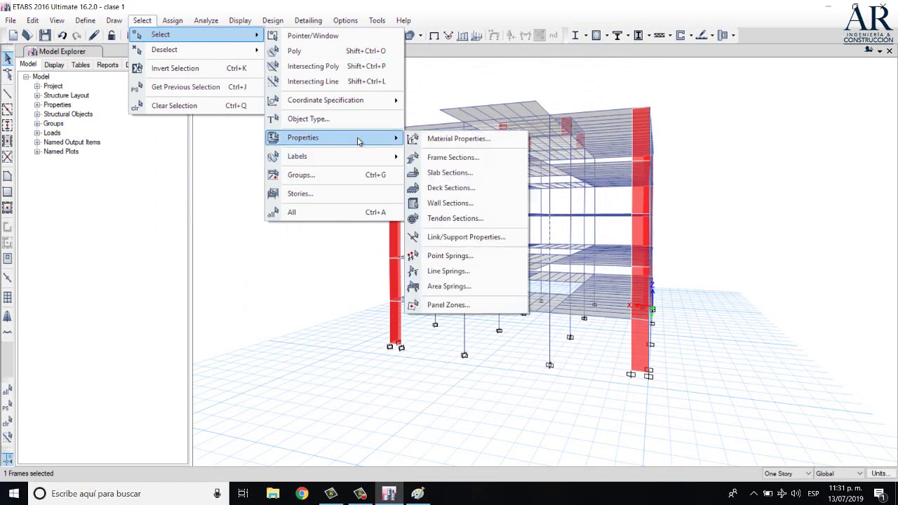
click(456, 164)
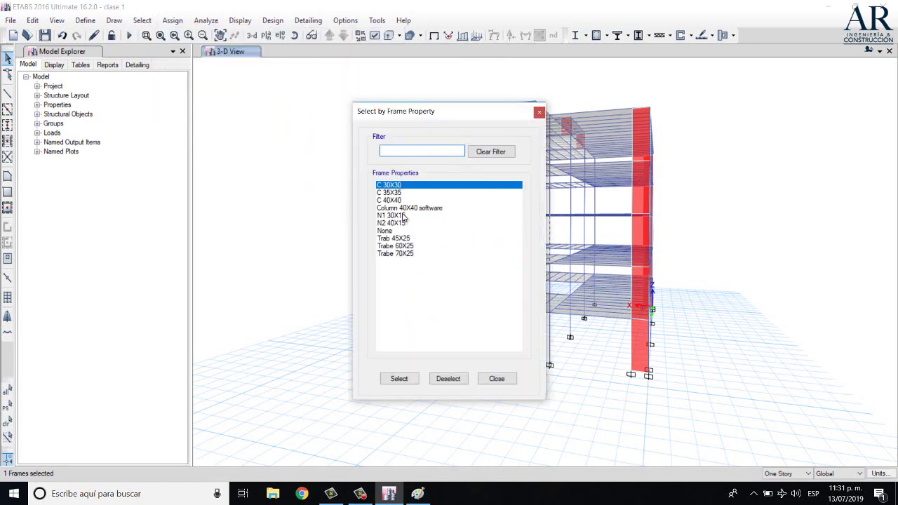
drag(404, 205, 413, 181)
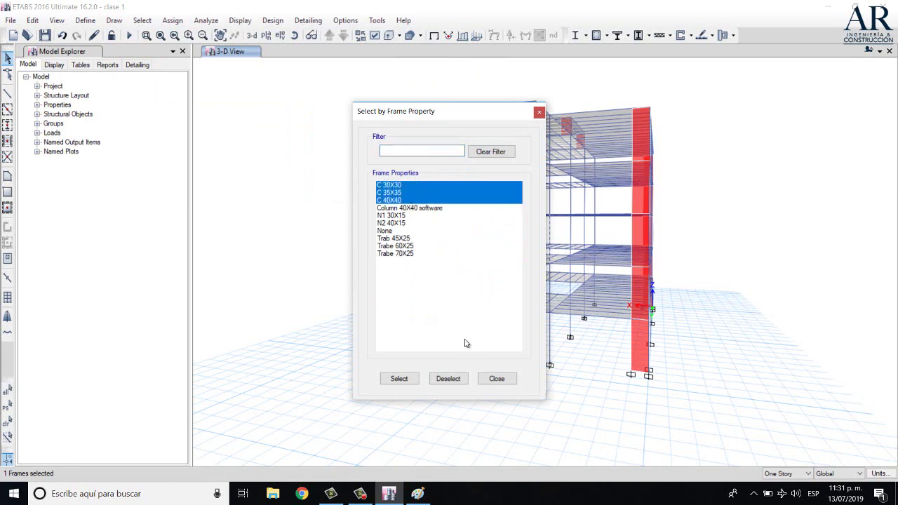
click(397, 379)
drag(478, 119, 237, 141)
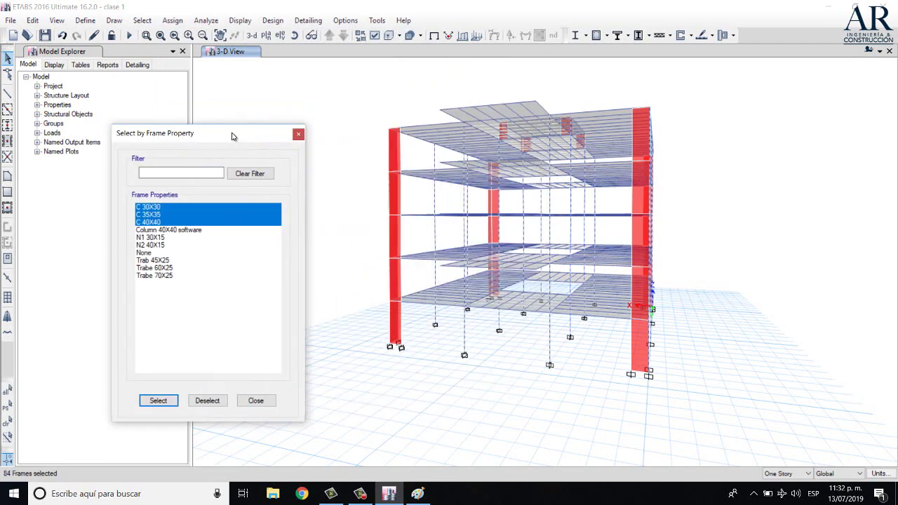
Assign the Column 40X40 software section to the selected columns, check their labels in the 3-D view and close the property selection.
click(152, 23)
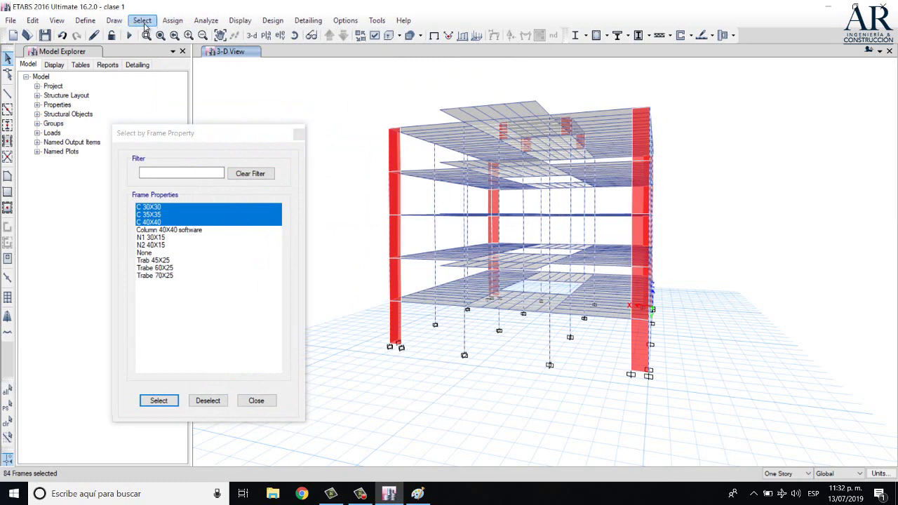
click(173, 20)
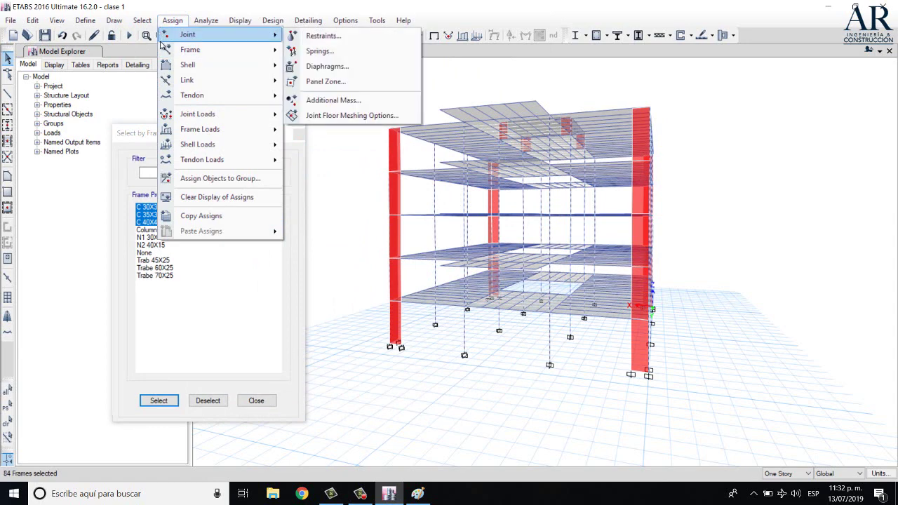
mouse_move(184, 49)
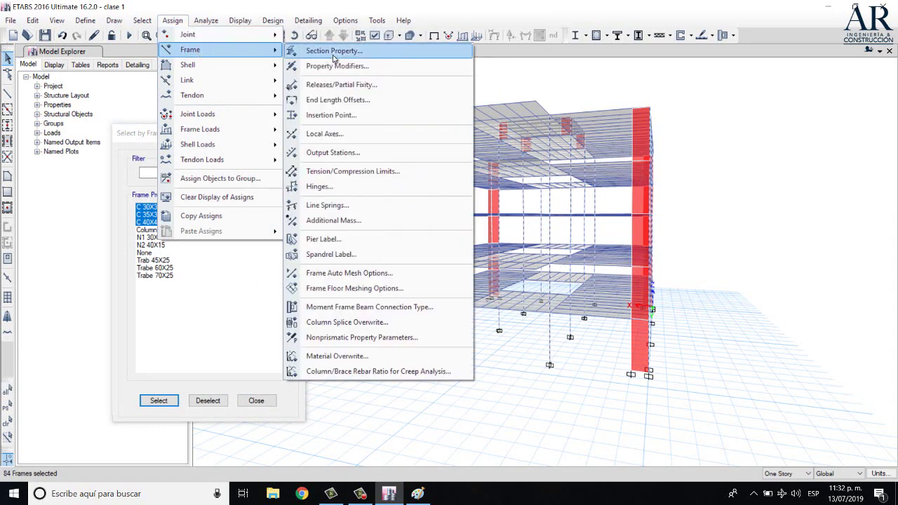
click(309, 45)
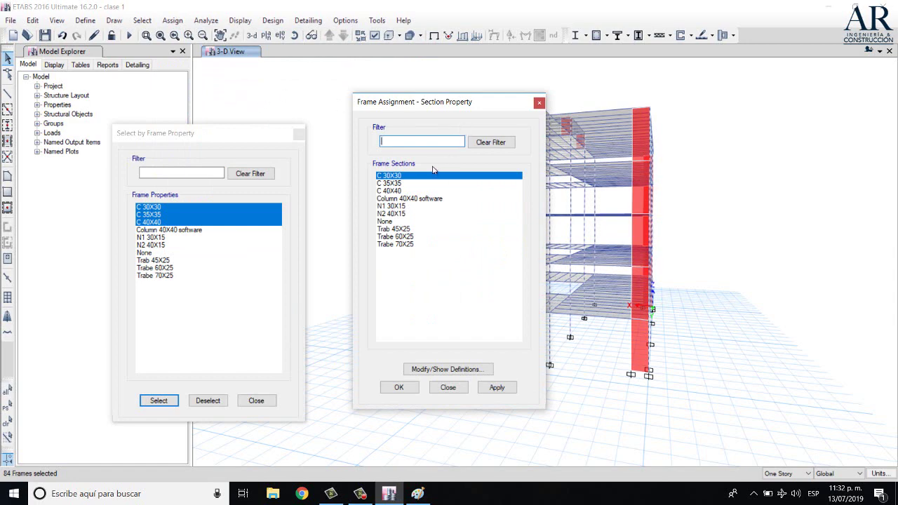
click(416, 199)
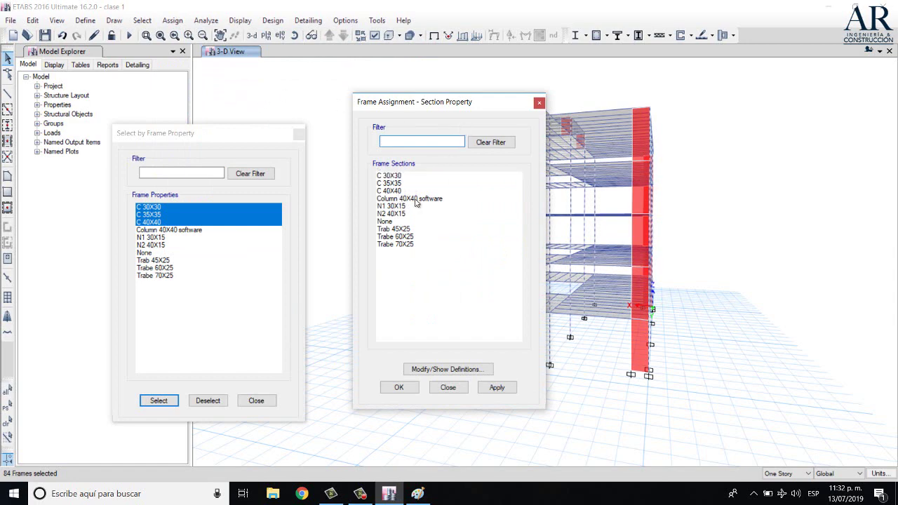
click(415, 199)
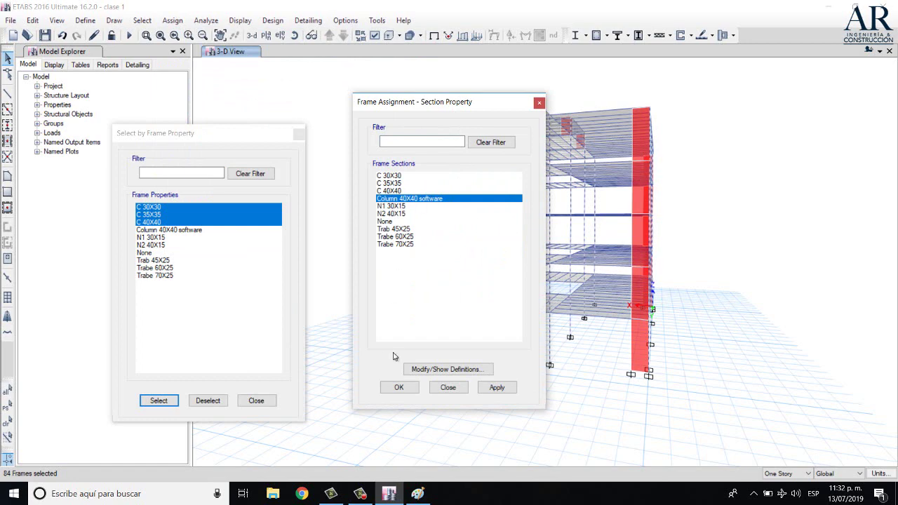
click(502, 390)
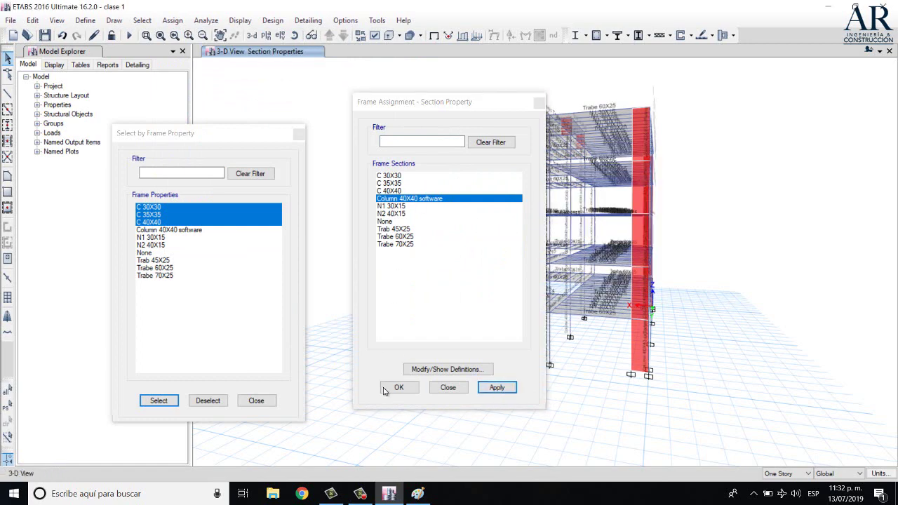
click(386, 390)
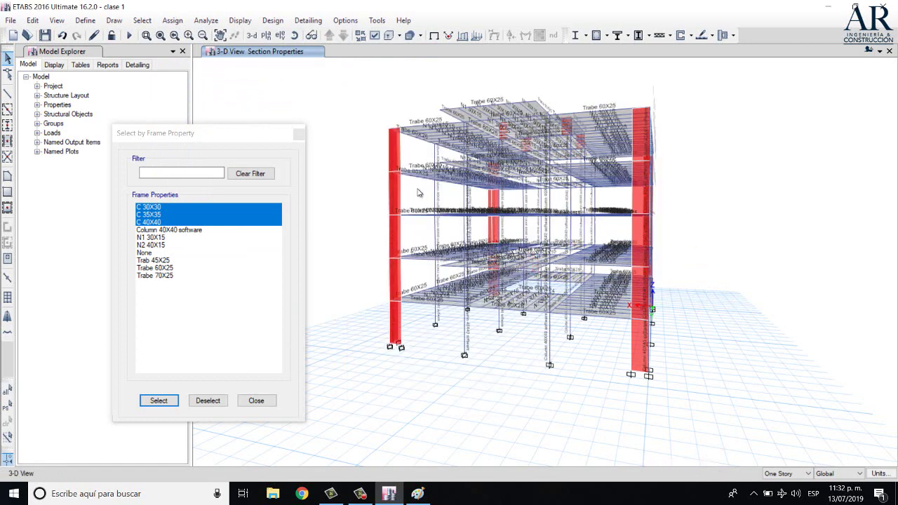
scroll(418, 193, up, 5)
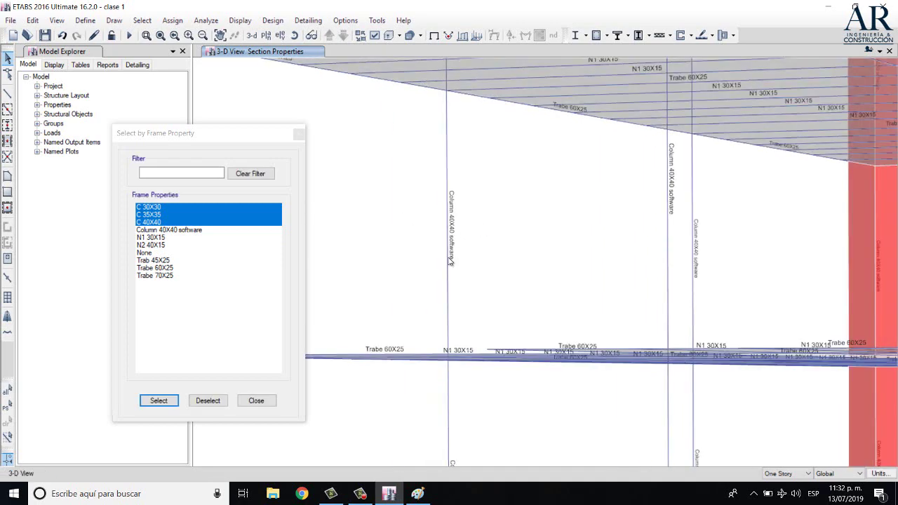
click(299, 134)
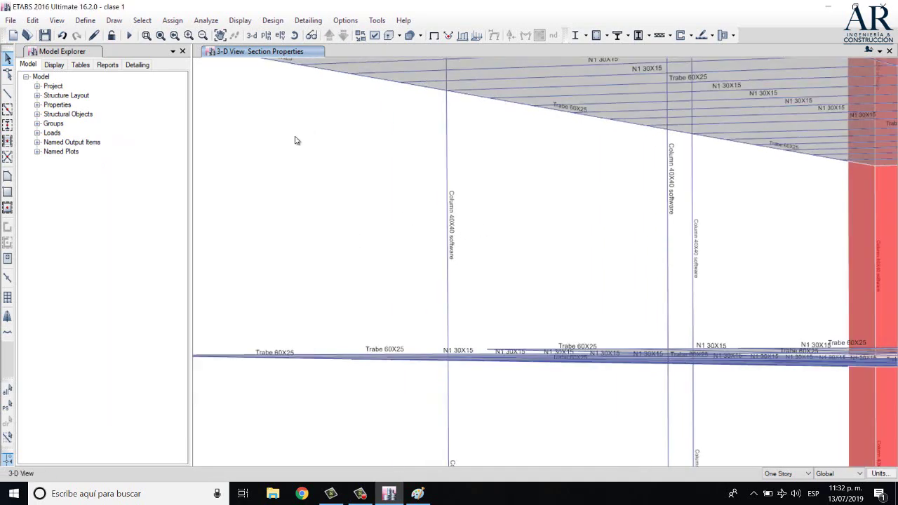
scroll(485, 210, down, 5)
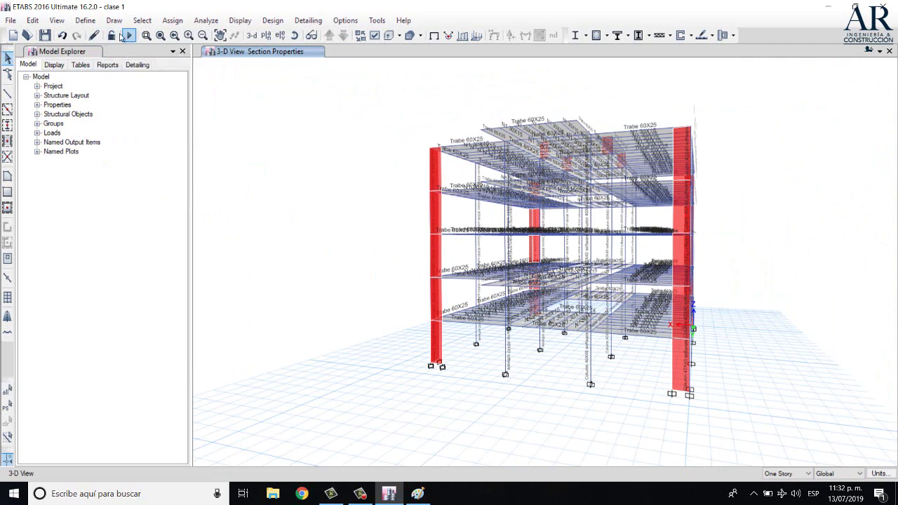
Run the analysis and the concrete frame design, and view the longitudinal reinforcing results from another side of the building.
click(129, 37)
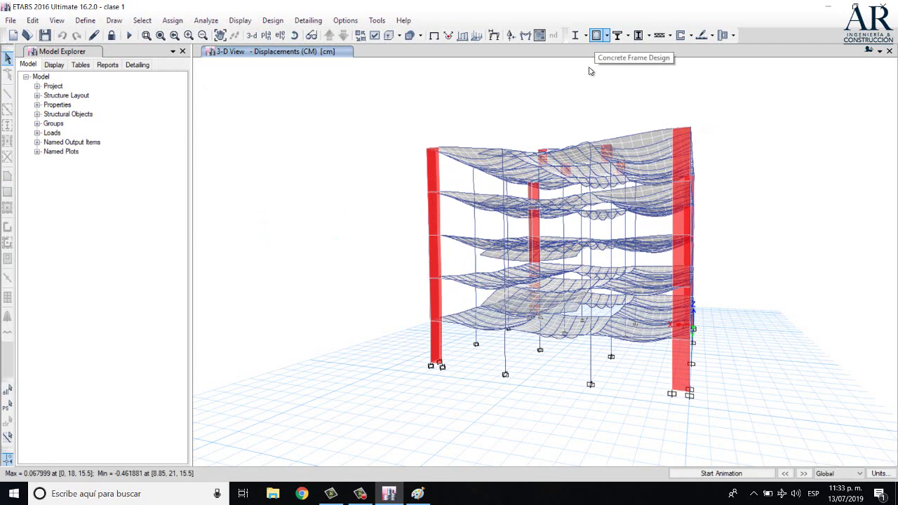
click(596, 35)
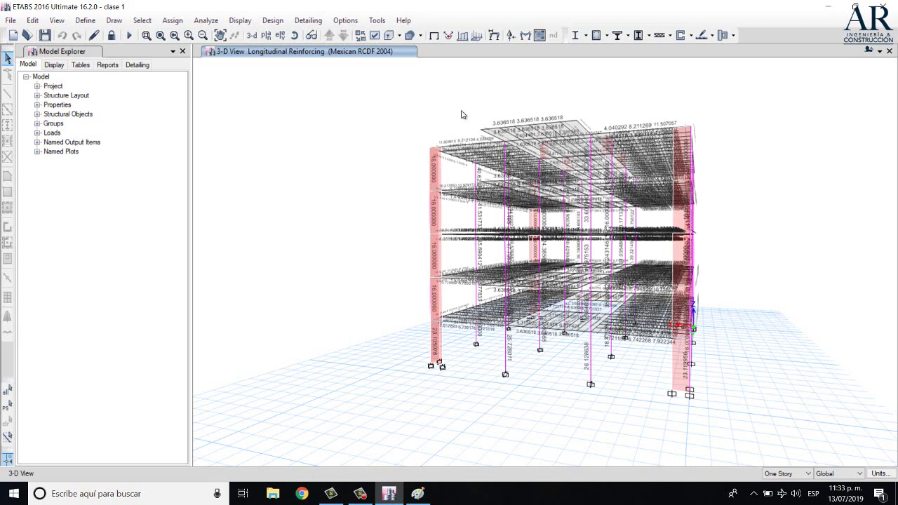
click(295, 35)
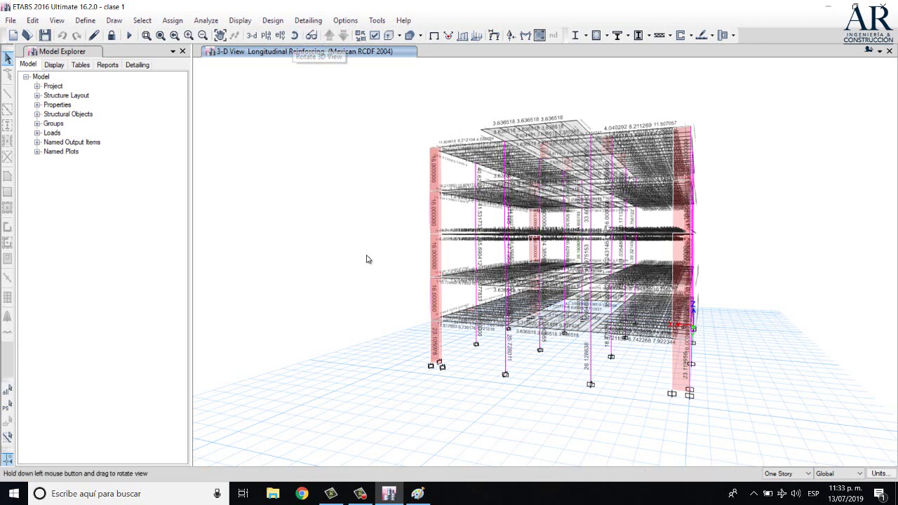
drag(367, 257, 577, 250)
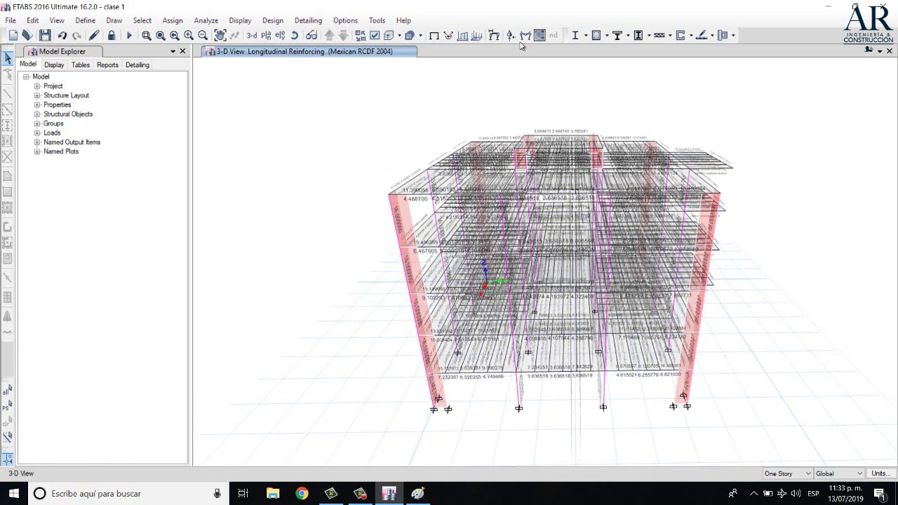
Verify that all concrete members pass the design check and dismiss the result.
click(607, 36)
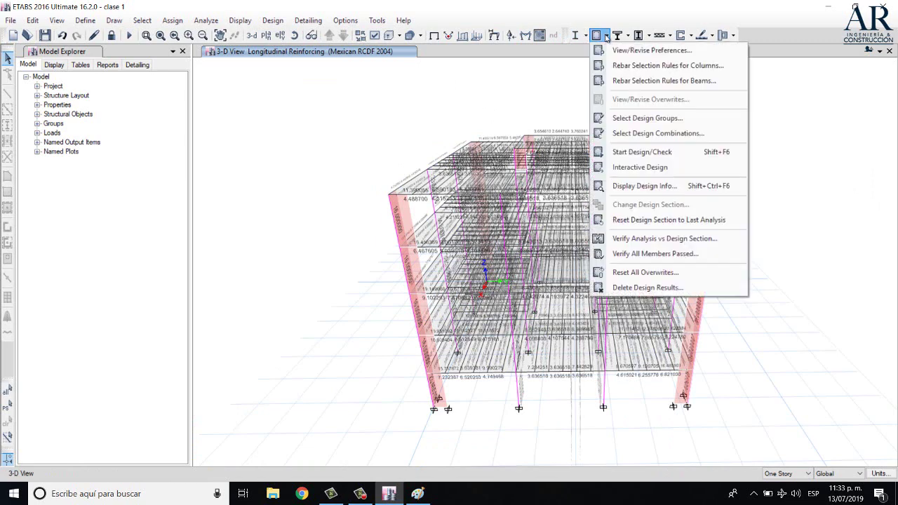
click(669, 257)
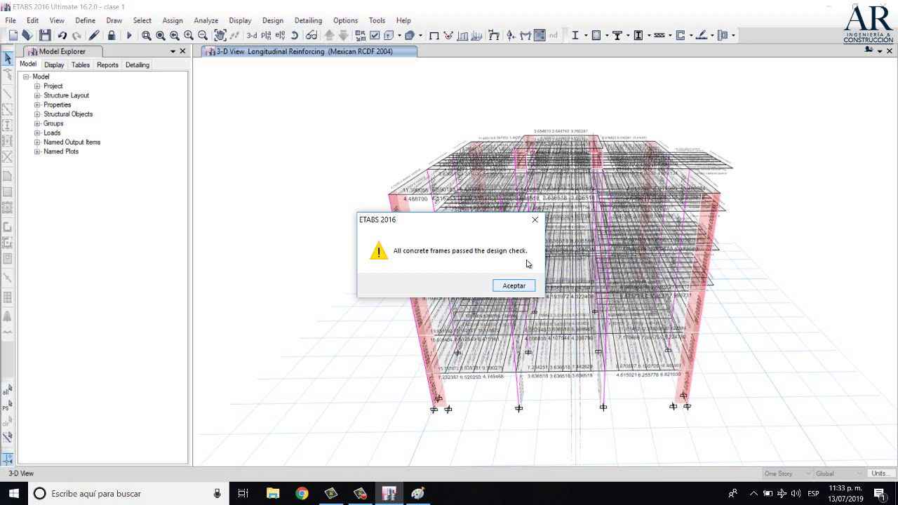
click(537, 221)
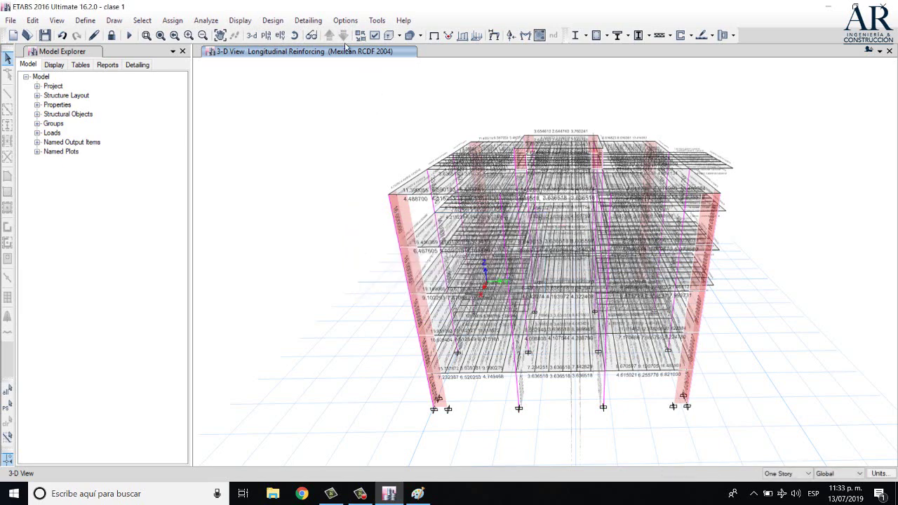
Open the concrete column design information for column C3 on Story5.
drag(873, 383, 595, 316)
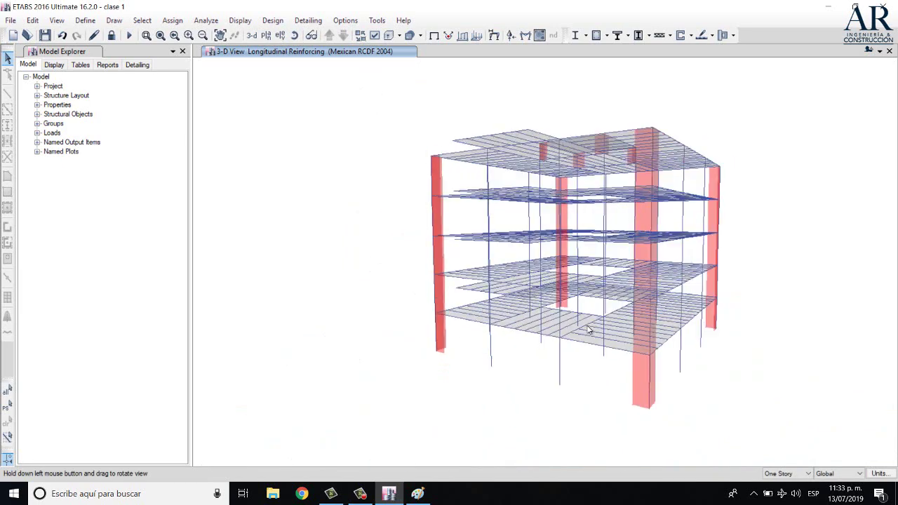
scroll(453, 212, up, 5)
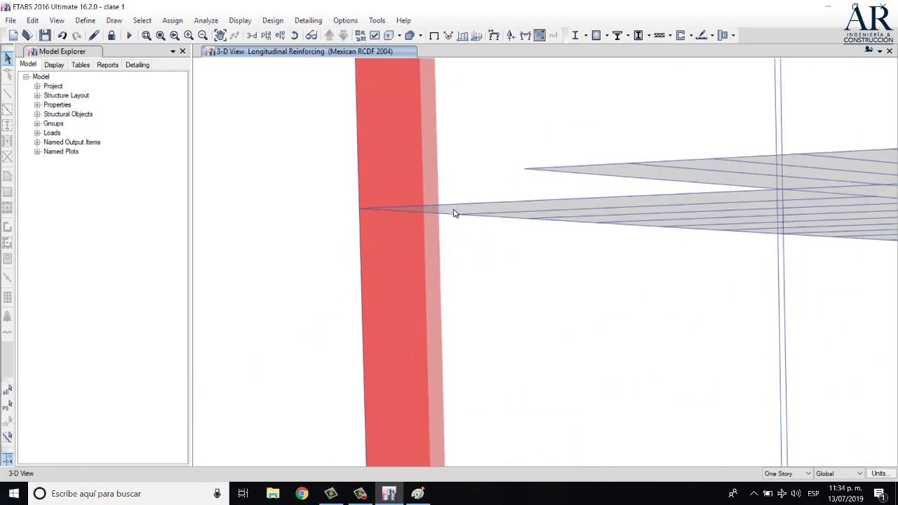
scroll(484, 231, down, 5)
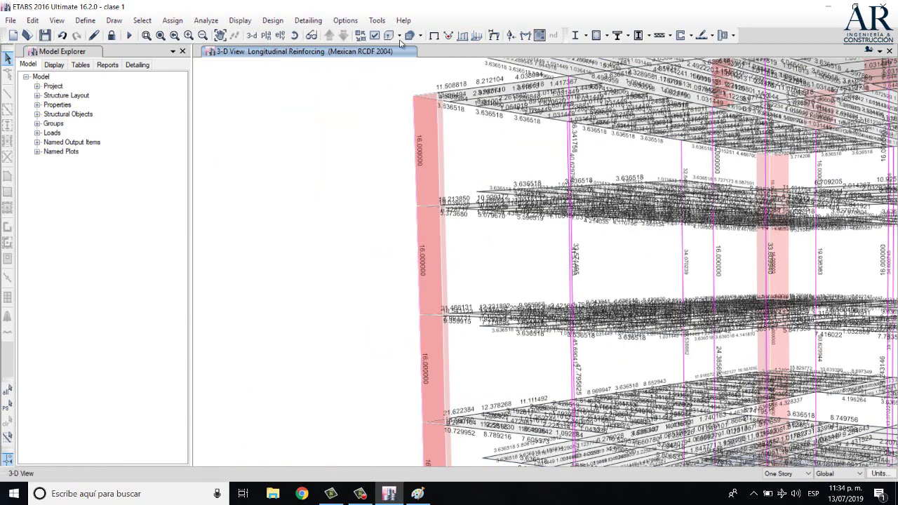
click(295, 35)
drag(582, 211, 580, 261)
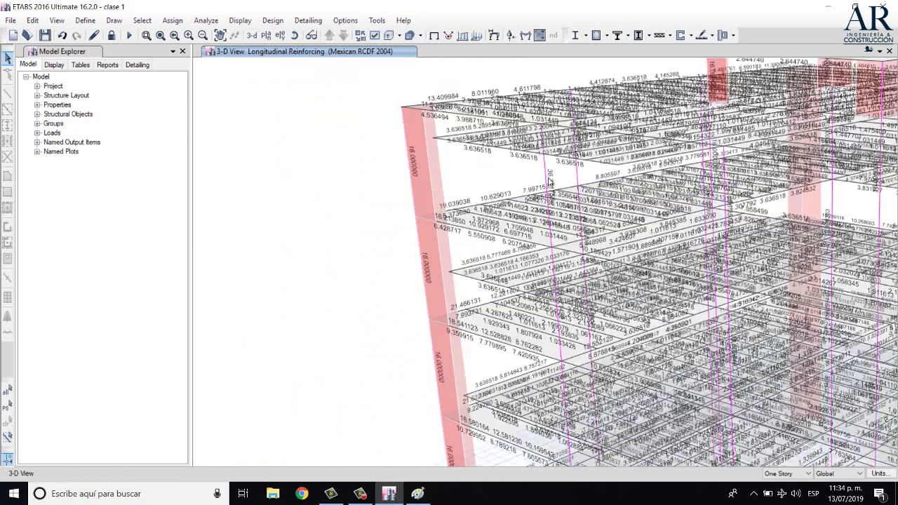
click(546, 175)
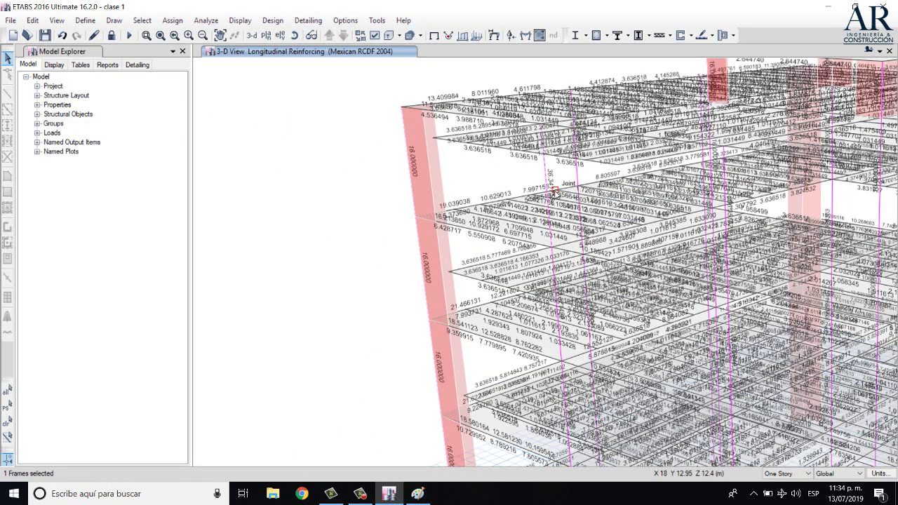
right_click(548, 172)
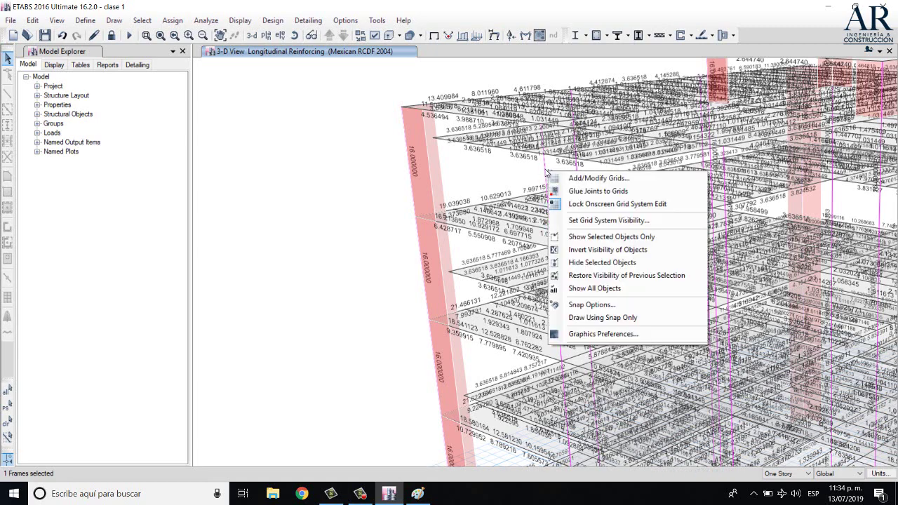
right_click(546, 173)
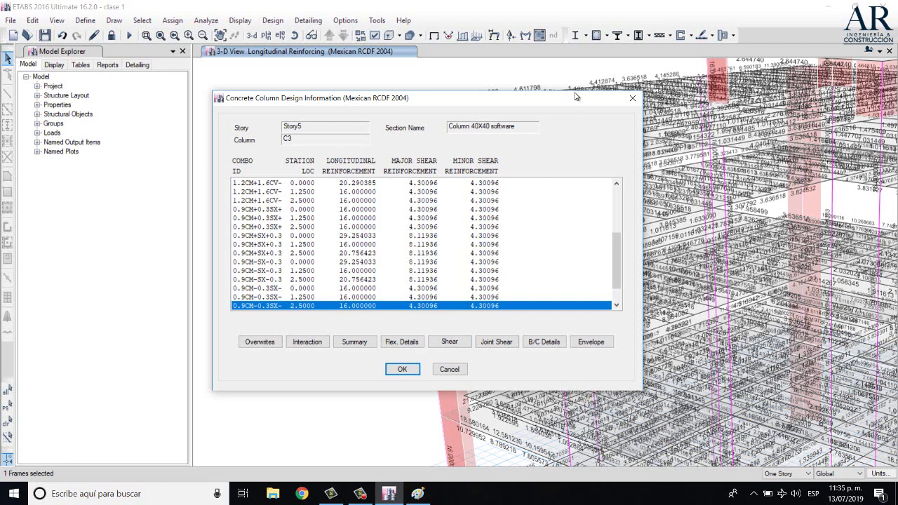
Move the column design information clear of column C3 to compare its longitudinal reinforcement with the model label.
drag(576, 98, 471, 111)
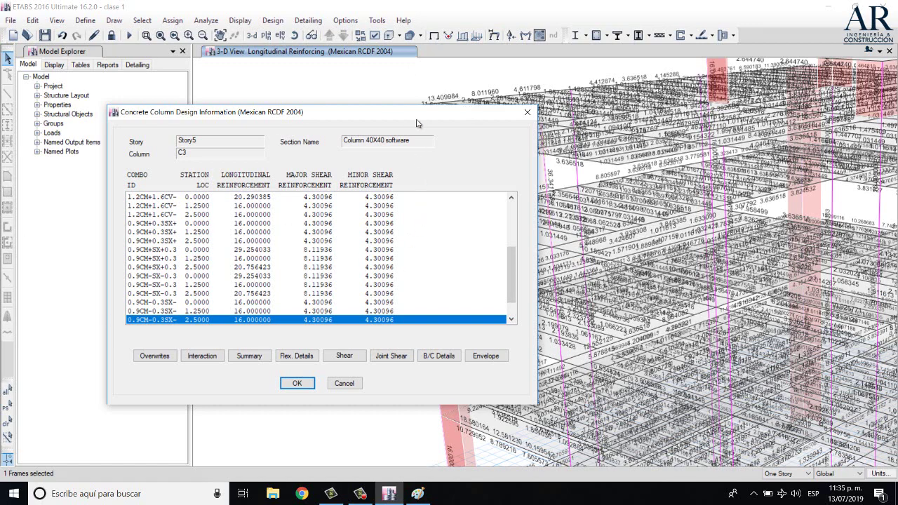
drag(391, 120, 310, 137)
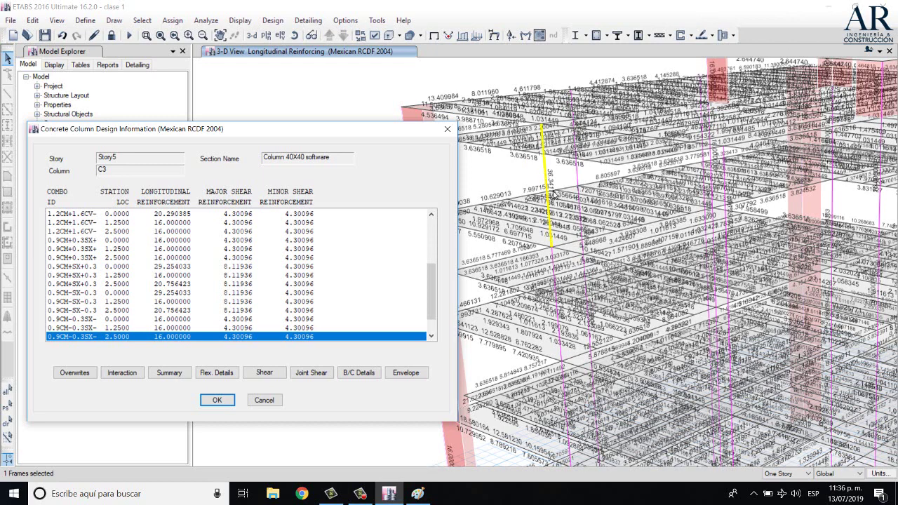
drag(391, 133, 429, 148)
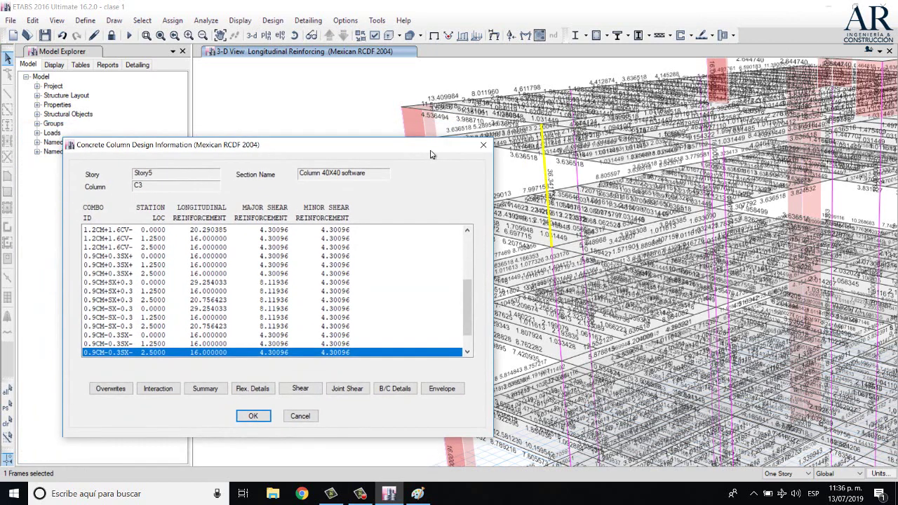
Close the column design information and display the column P-M-M interaction ratios on the 3-D model.
click(485, 145)
scroll(583, 181, down, 5)
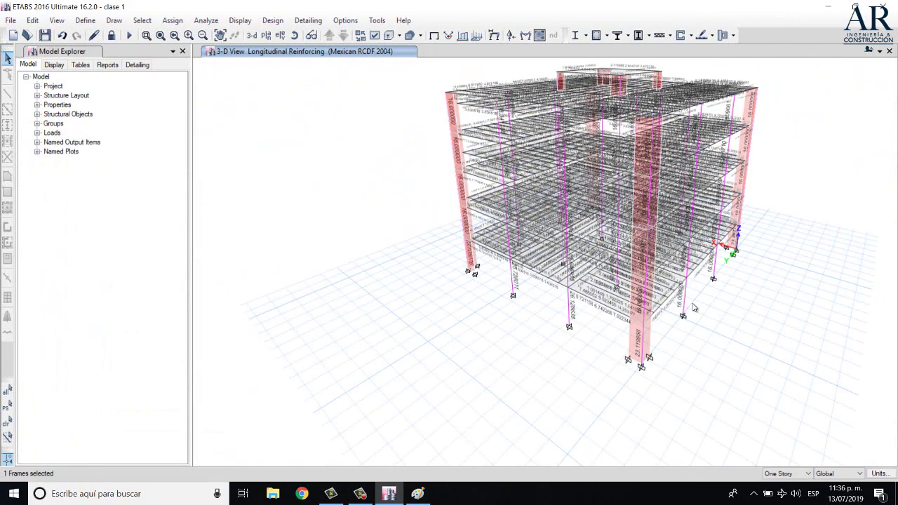
click(608, 36)
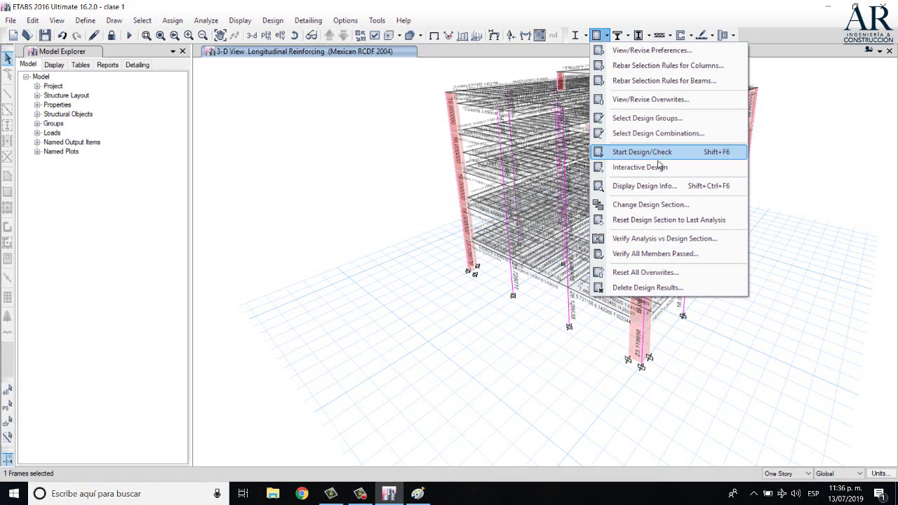
click(658, 185)
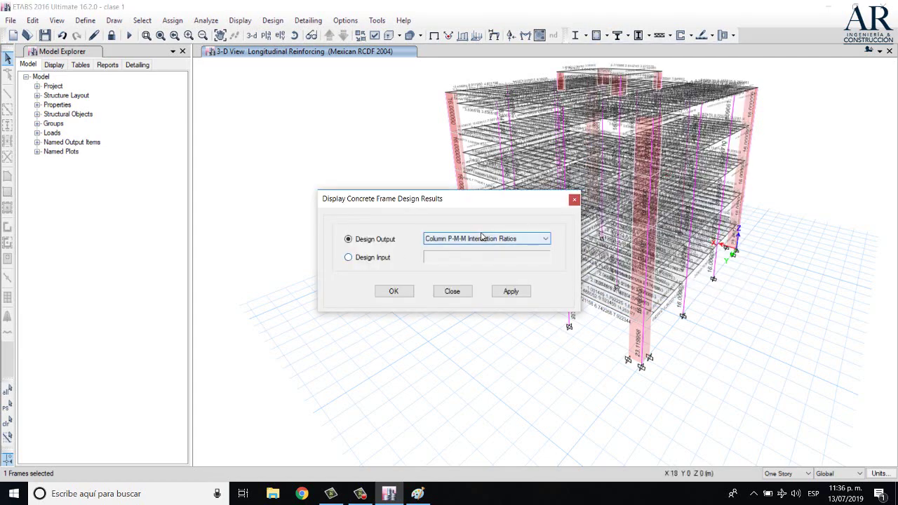
click(481, 240)
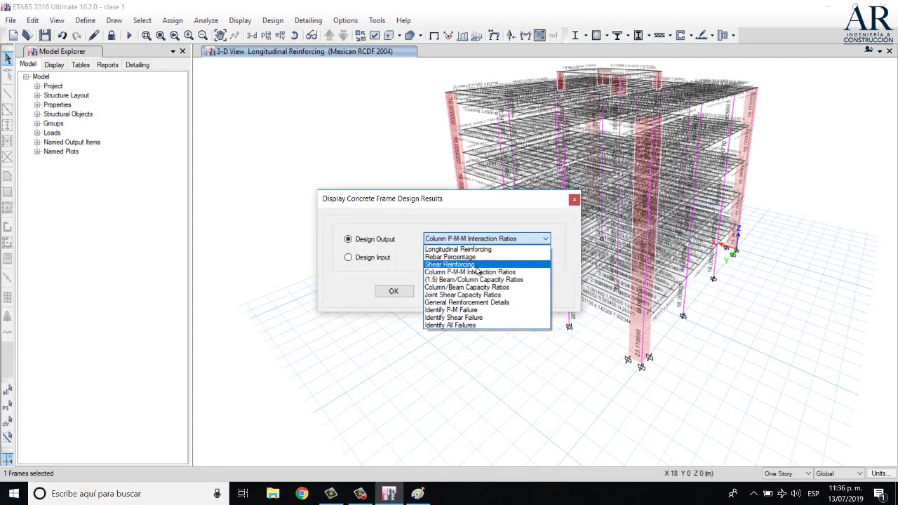
click(479, 265)
click(511, 292)
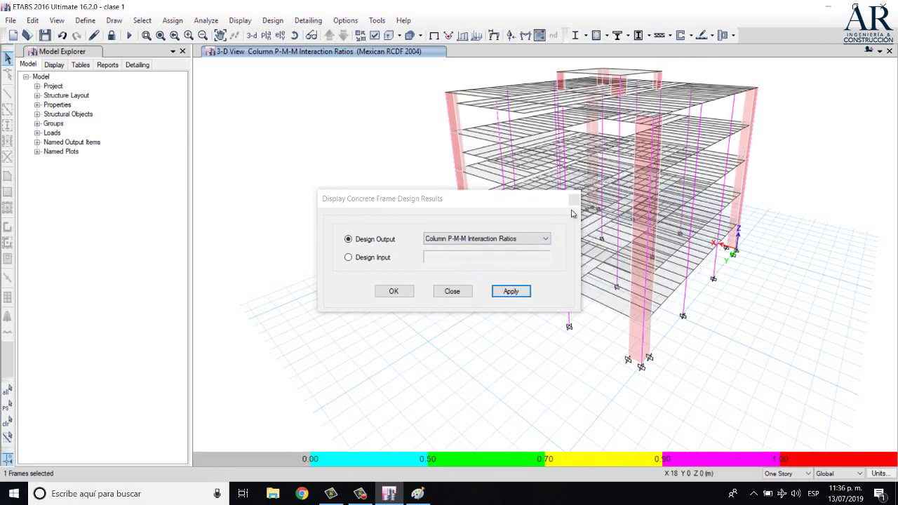
drag(538, 194, 345, 202)
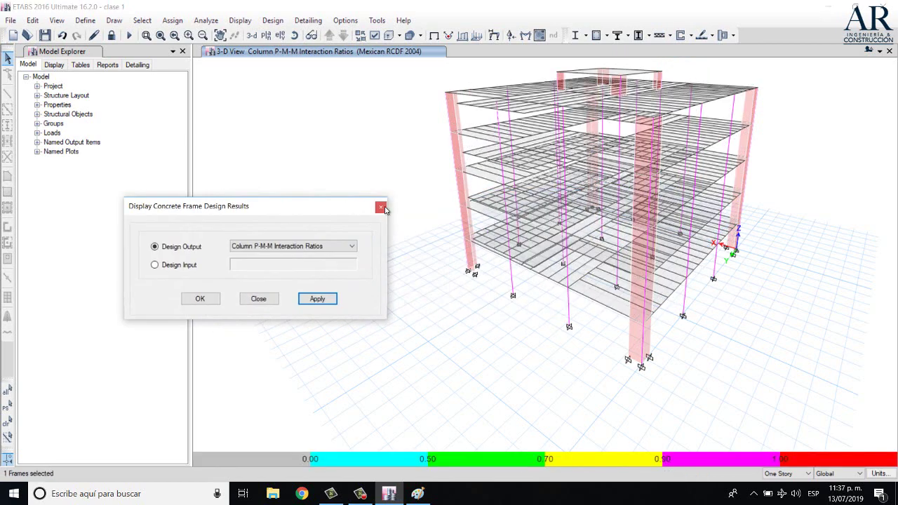
click(383, 207)
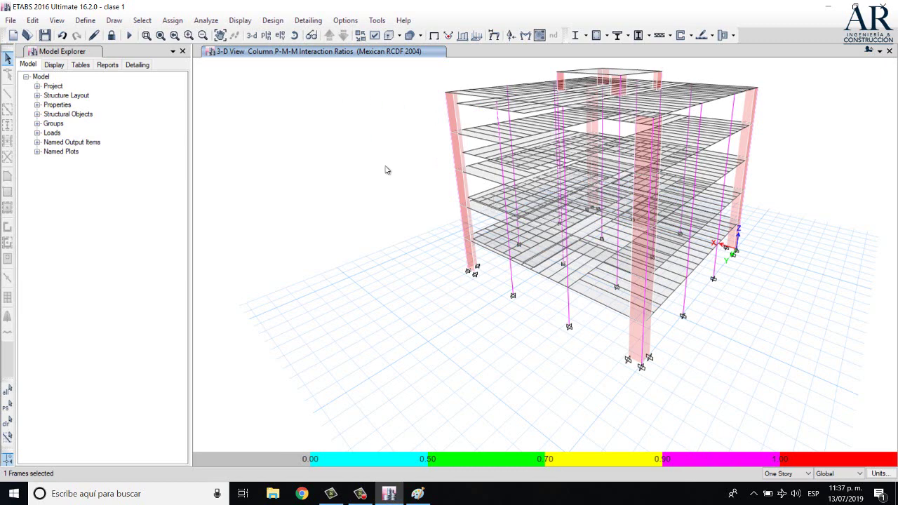
Unlock the model for editing, accepting the deletion of the analysis results.
click(166, 22)
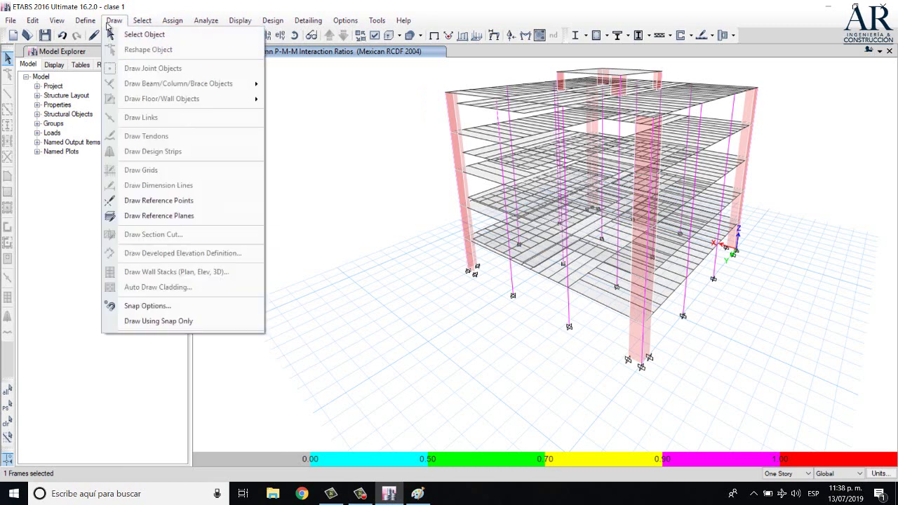
click(85, 24)
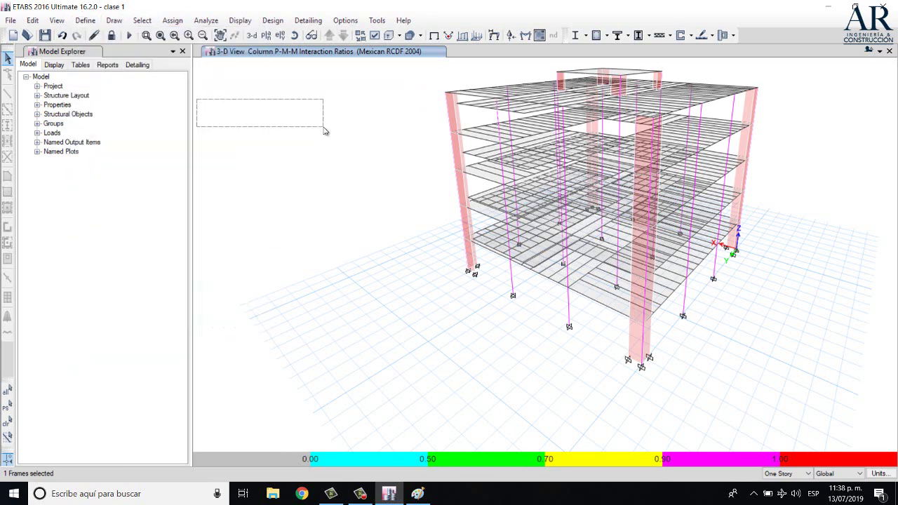
click(111, 36)
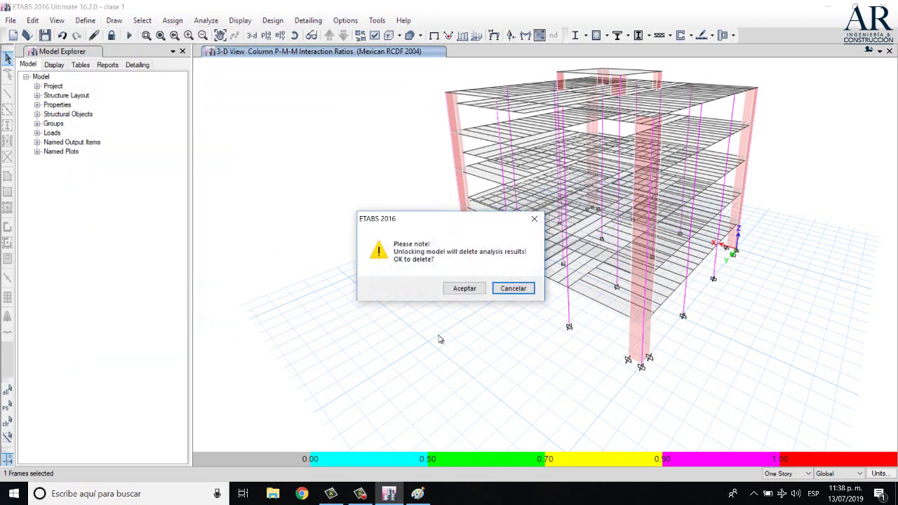
click(465, 288)
Open the definition of the C 40X40 frame section and review its reinforcement data.
click(86, 21)
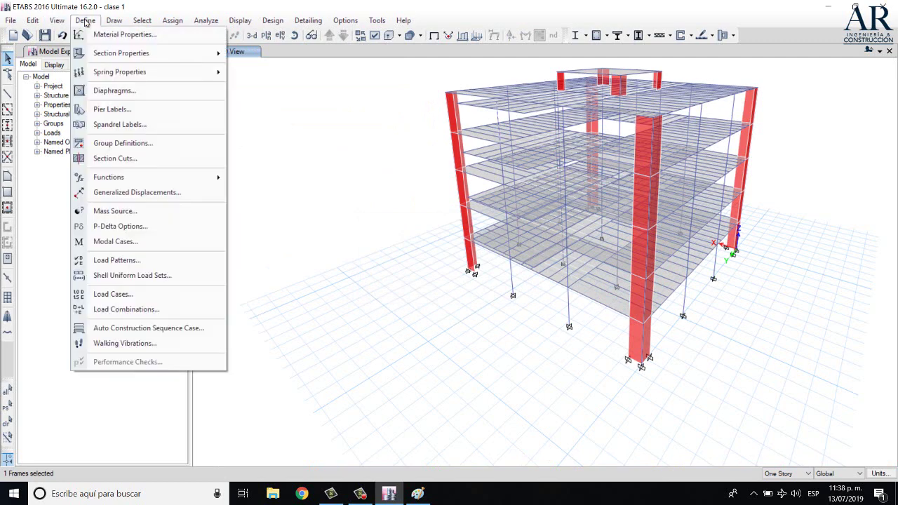
mouse_move(175, 54)
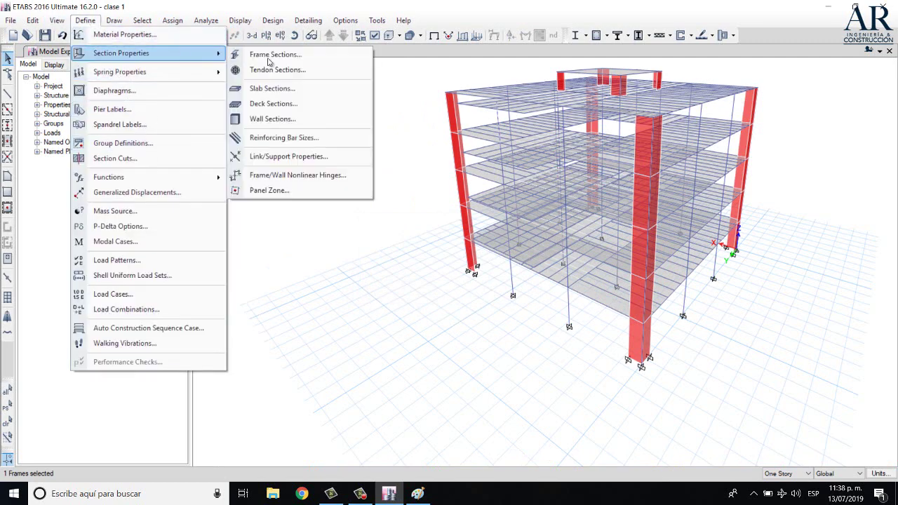
click(289, 59)
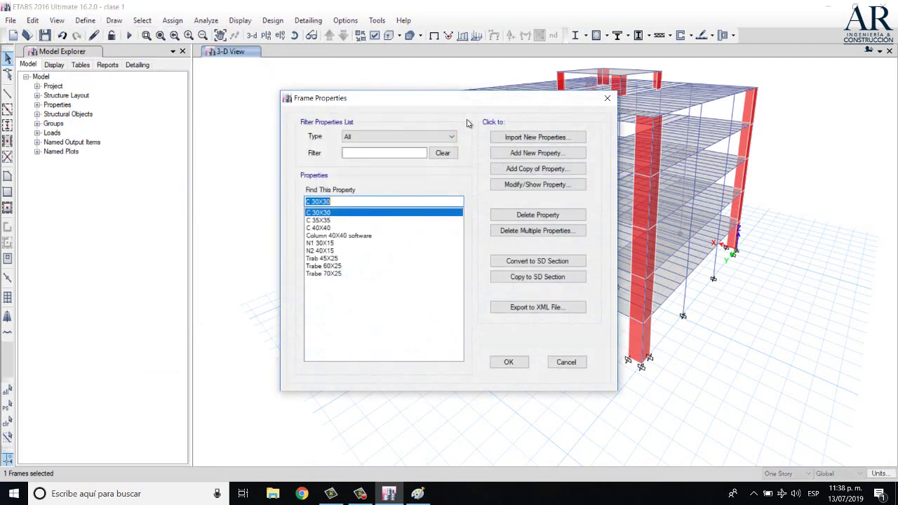
click(331, 228)
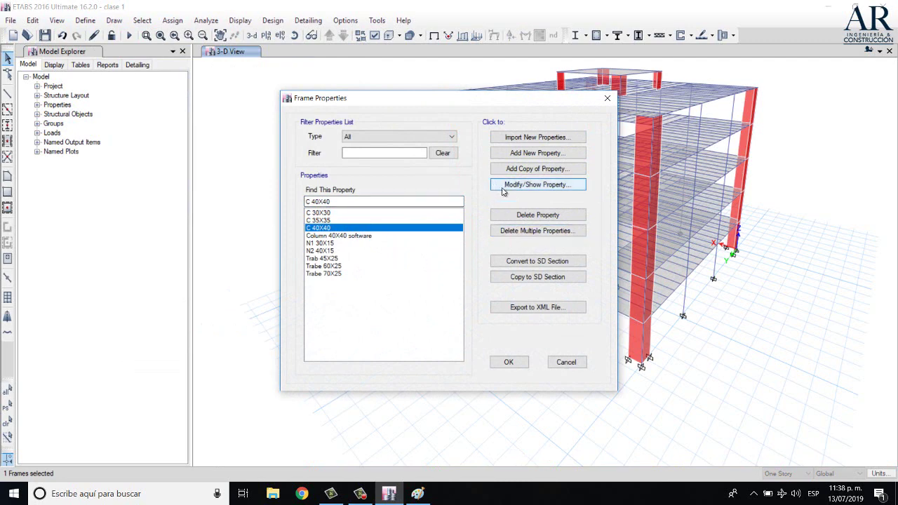
click(537, 186)
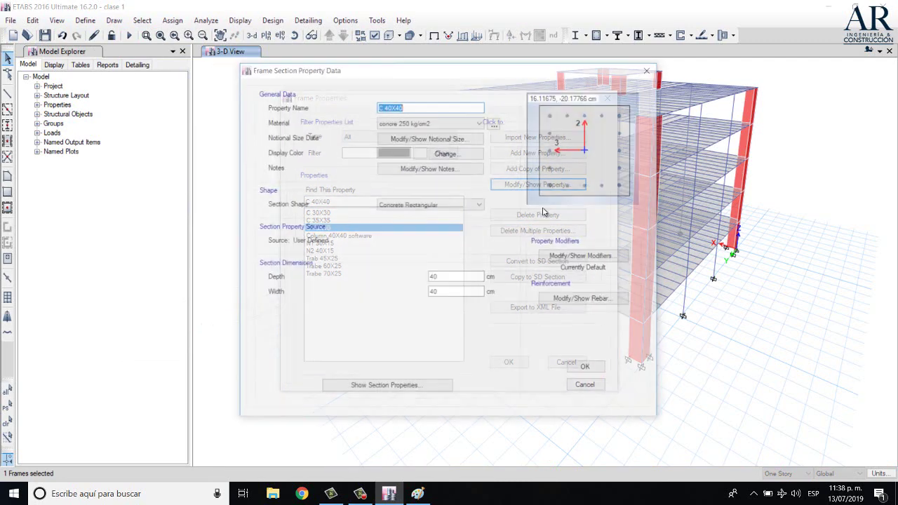
click(563, 300)
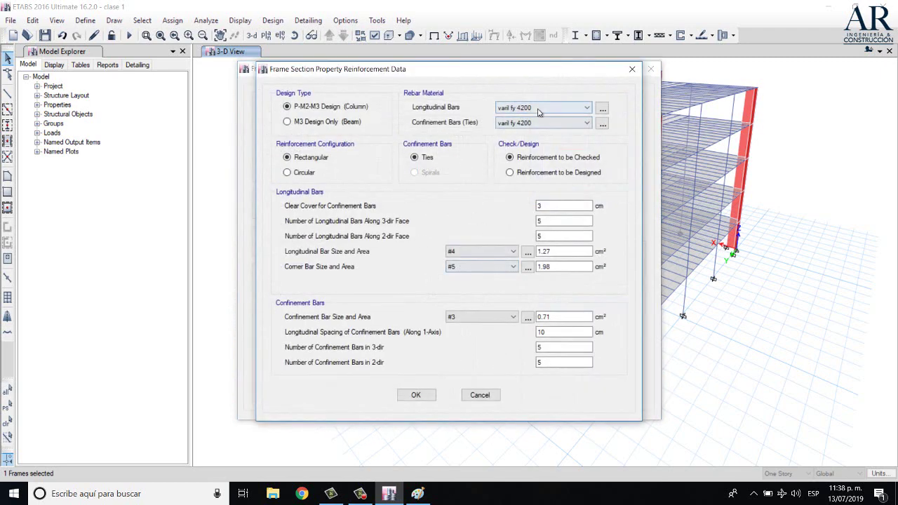
click(631, 69)
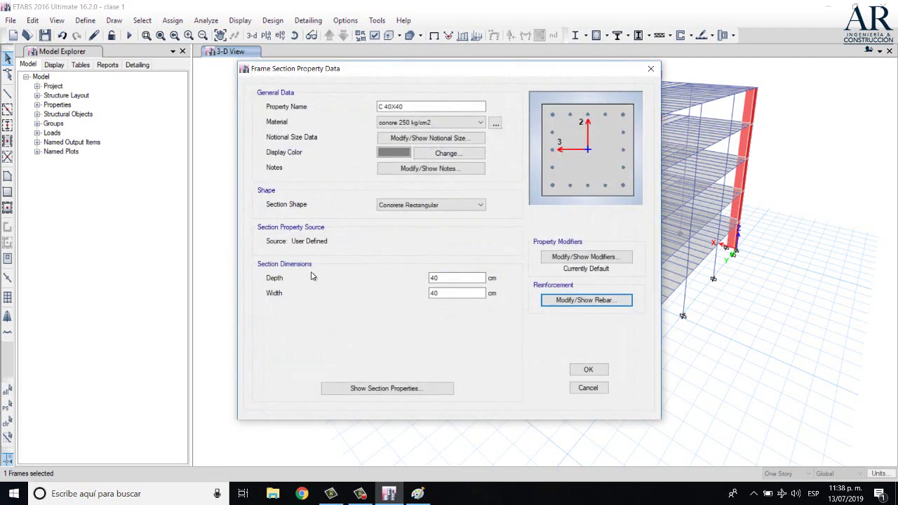
Set both the depth and the width of the C 40X40 section to 45 cm.
click(448, 280)
key(BackSpace)
text(5)
click(453, 294)
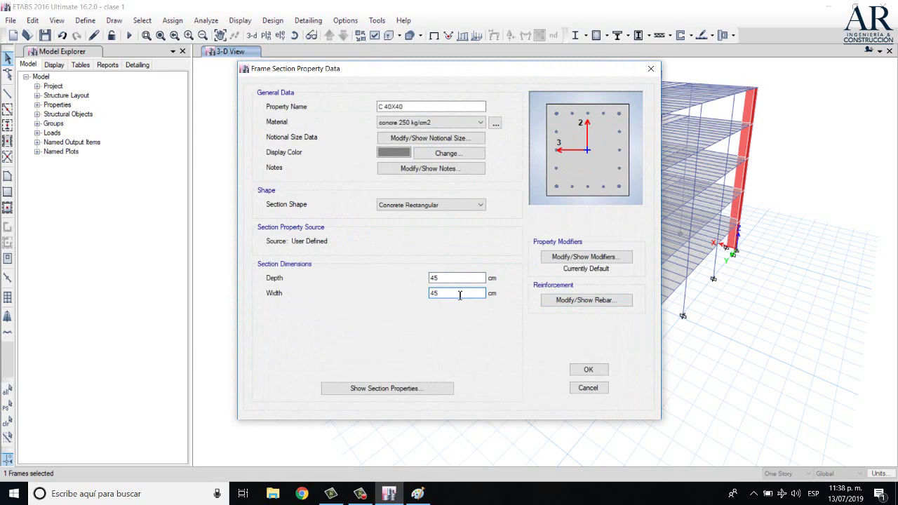
Set the section's corner bars to #6, longitudinal bars to #5 and confinement bars to #4, and rename the section C 45X45.
click(565, 300)
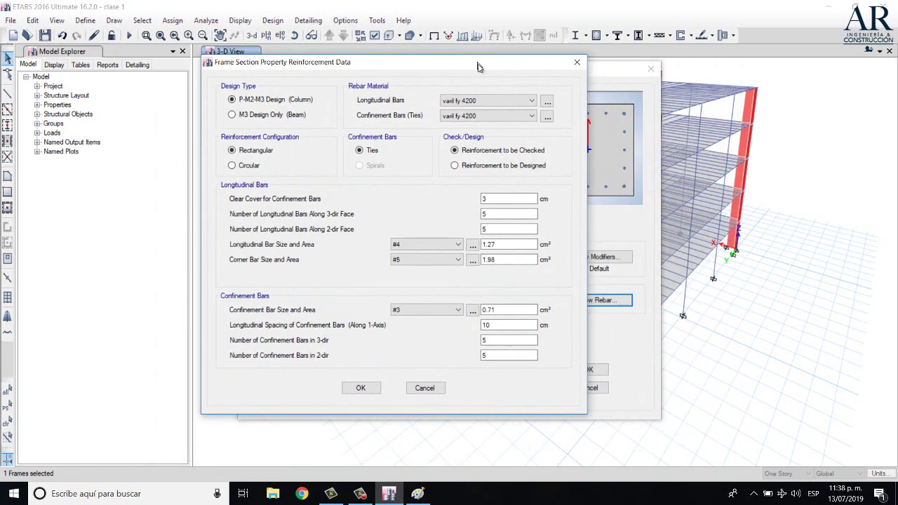
click(450, 261)
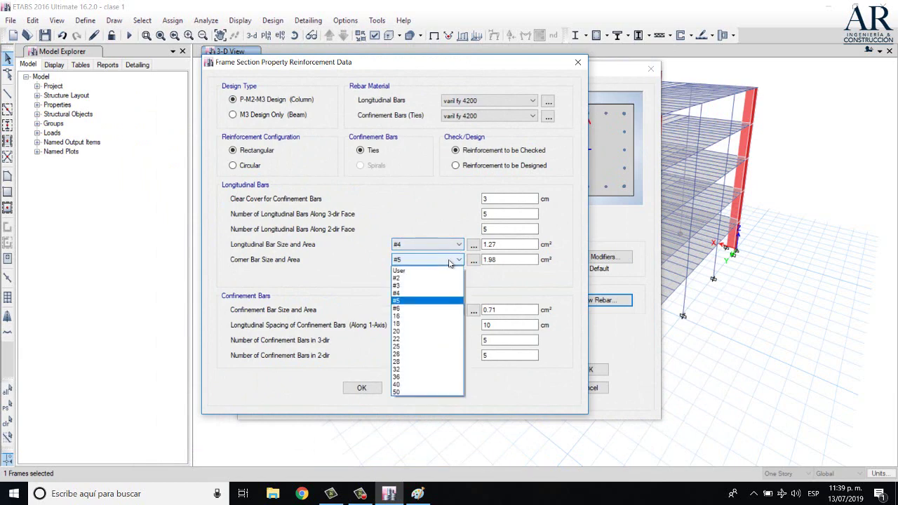
click(444, 309)
click(450, 245)
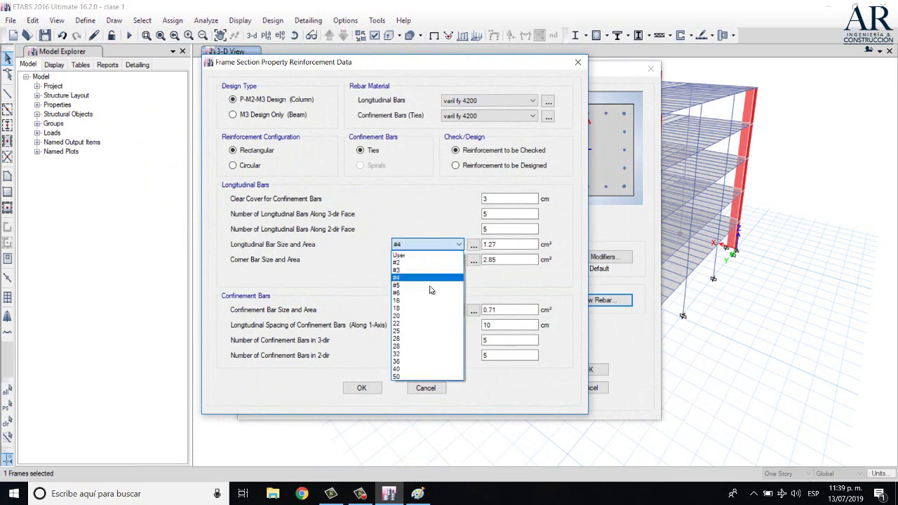
click(433, 285)
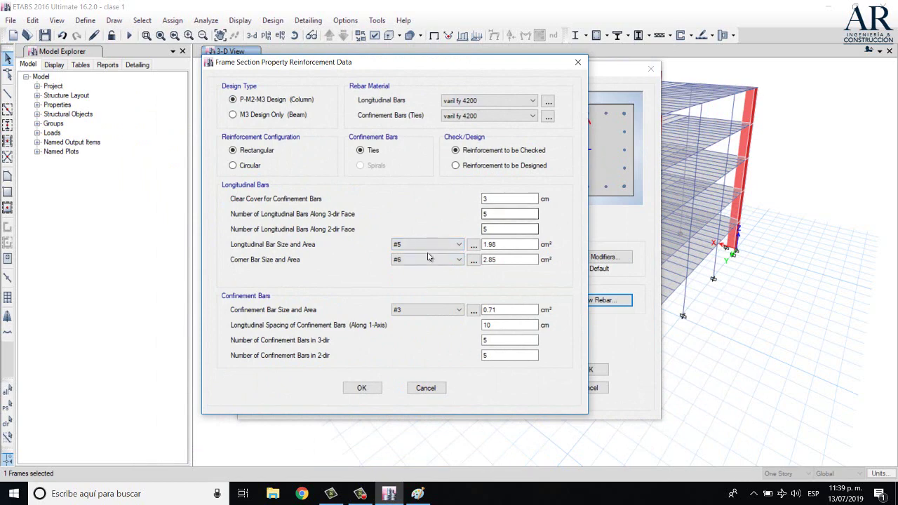
click(461, 311)
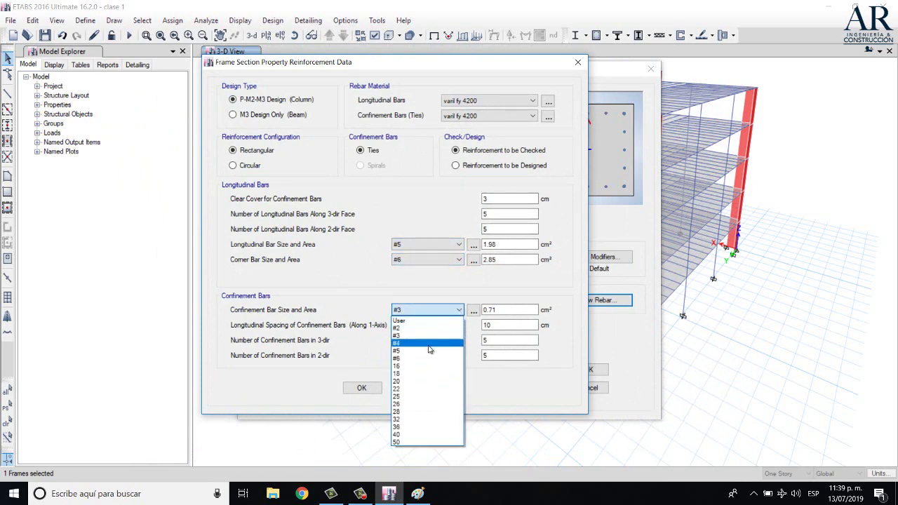
click(426, 344)
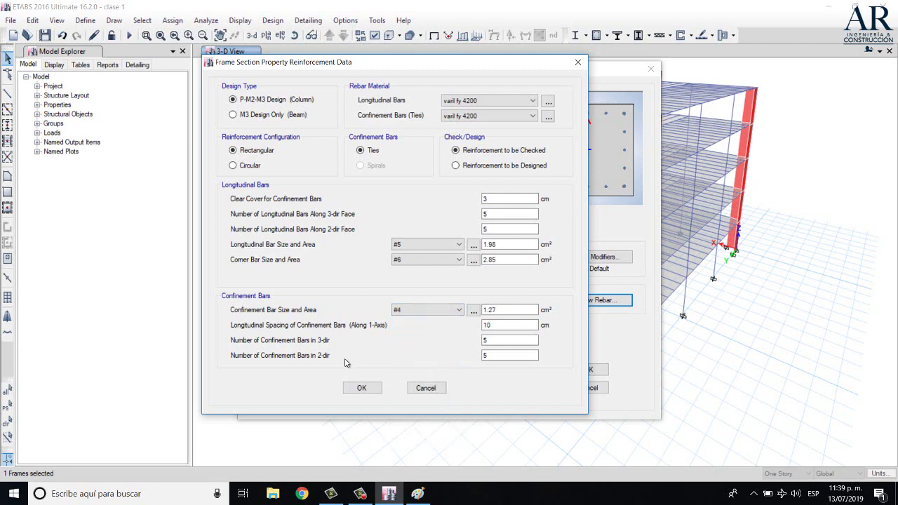
click(361, 388)
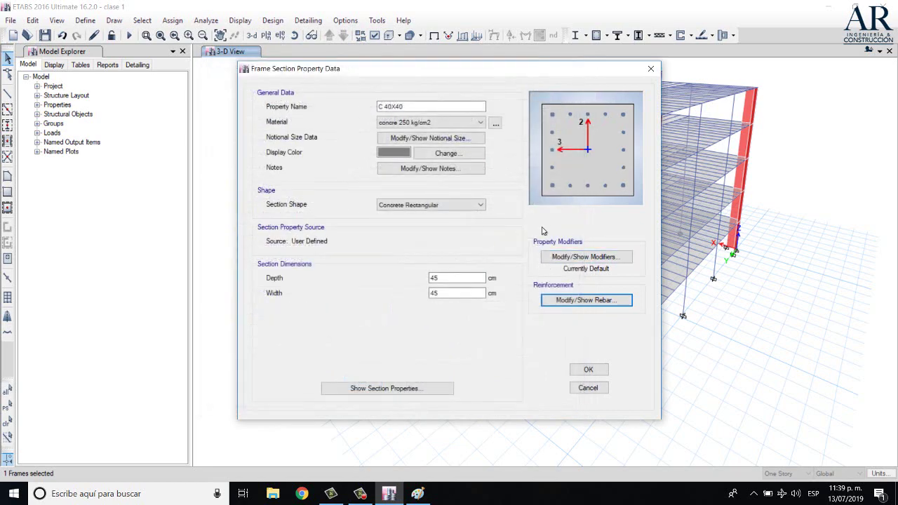
click(393, 106)
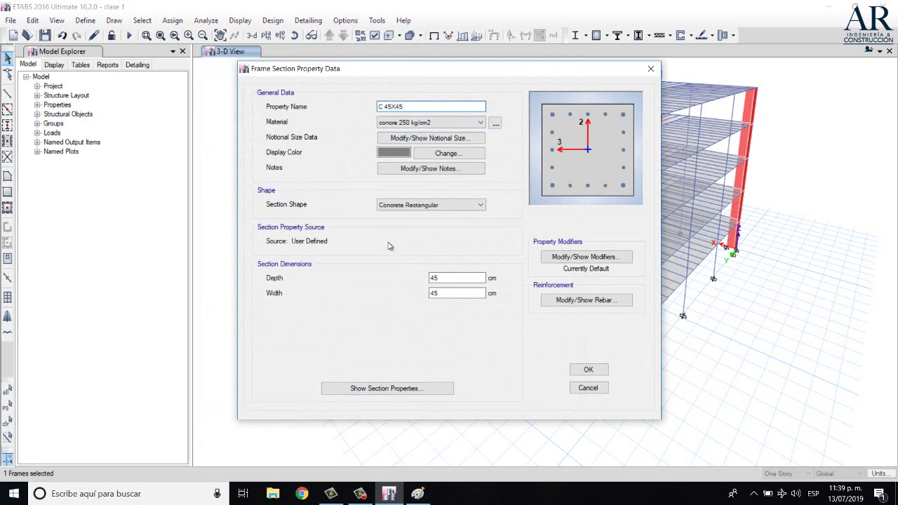
click(589, 369)
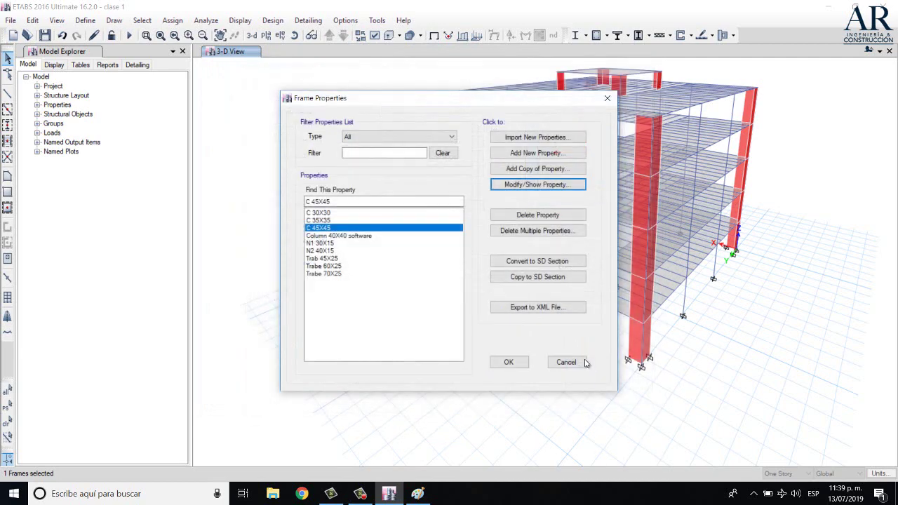
Rename the C 35X35 section C 40X40 and set its depth and width to 40 cm.
click(335, 222)
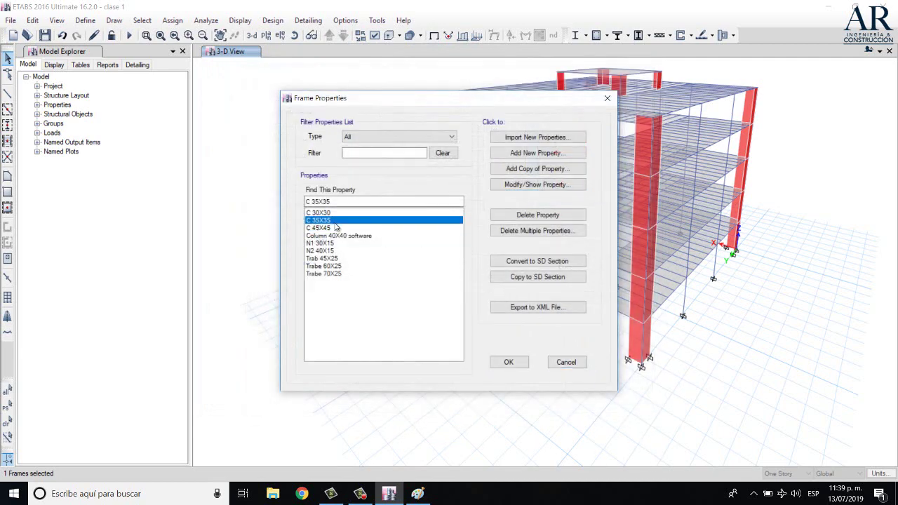
click(537, 184)
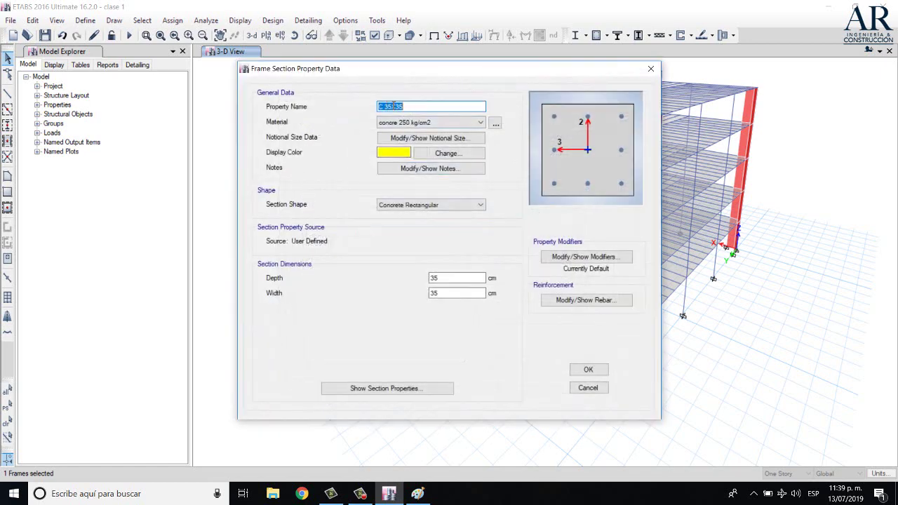
click(393, 106)
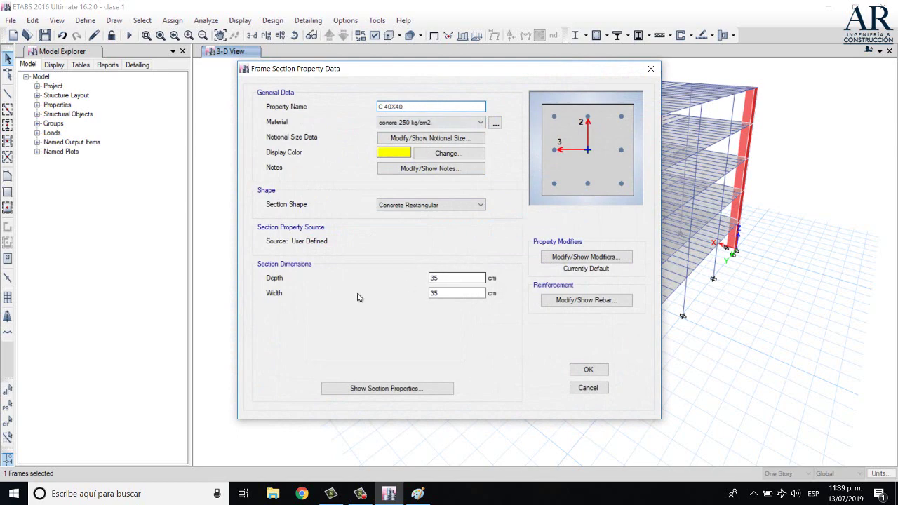
drag(449, 278, 425, 280)
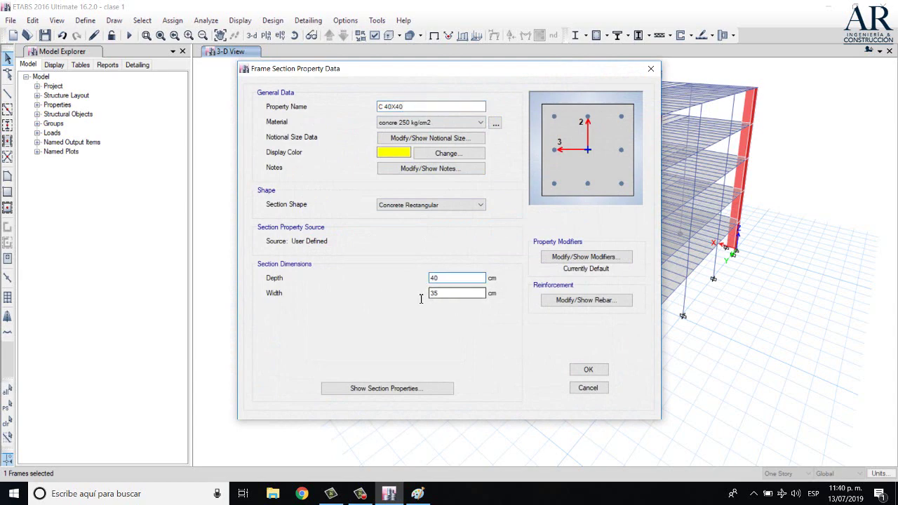
key(Tab)
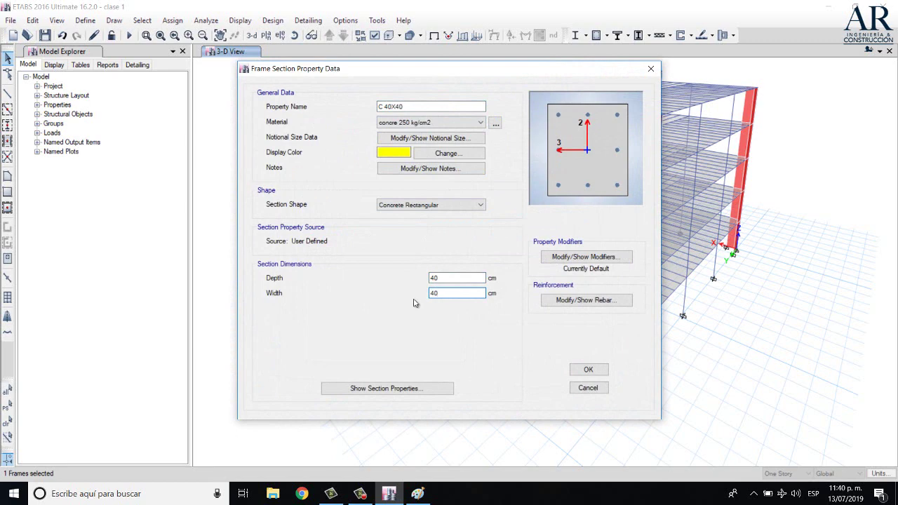
text(40)
Set the C 40X40 section's corner bars to #6 and confinement bars to #4, and accept the frame property changes.
click(580, 299)
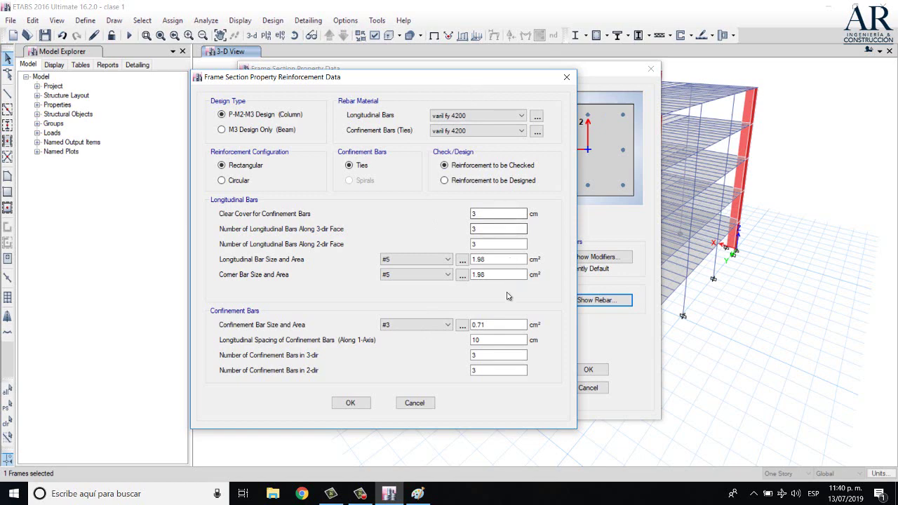
click(447, 275)
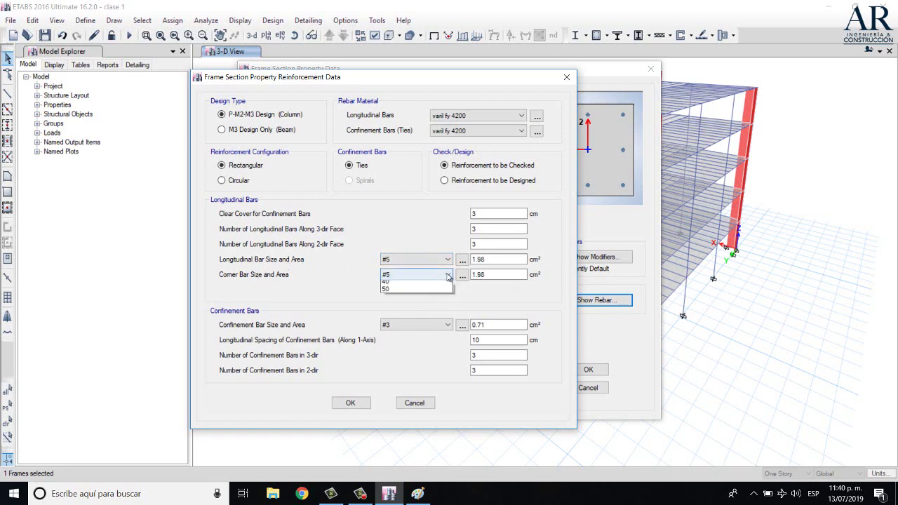
click(421, 324)
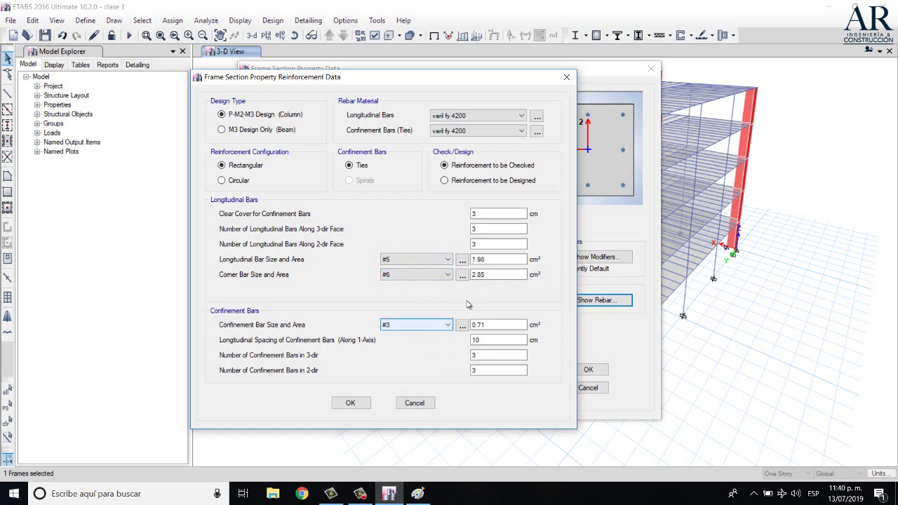
click(446, 325)
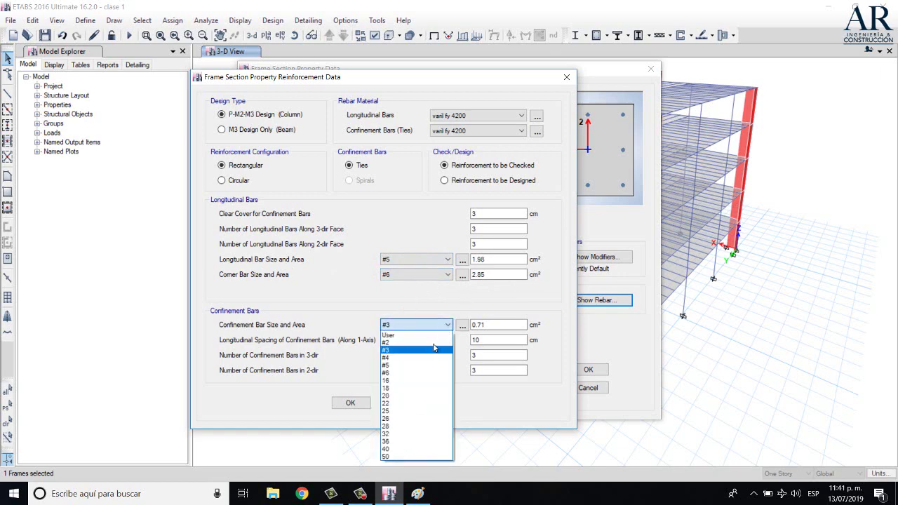
click(430, 357)
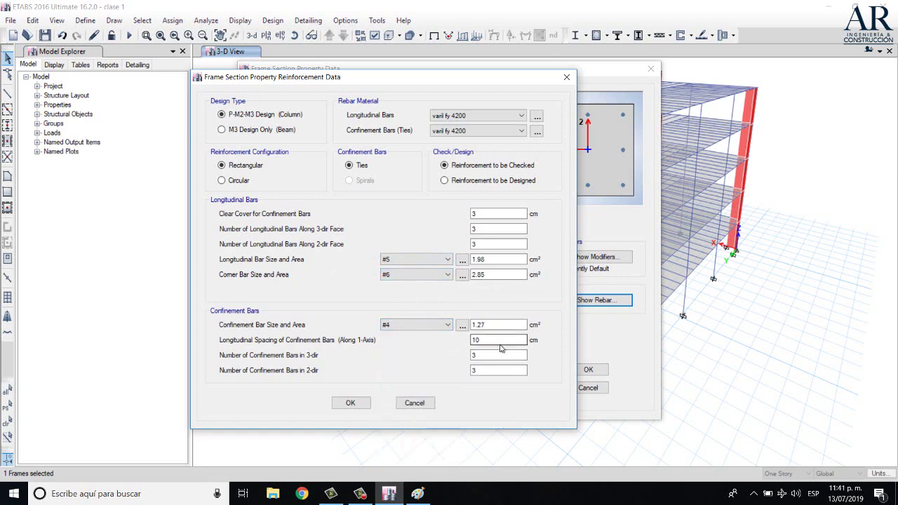
click(350, 402)
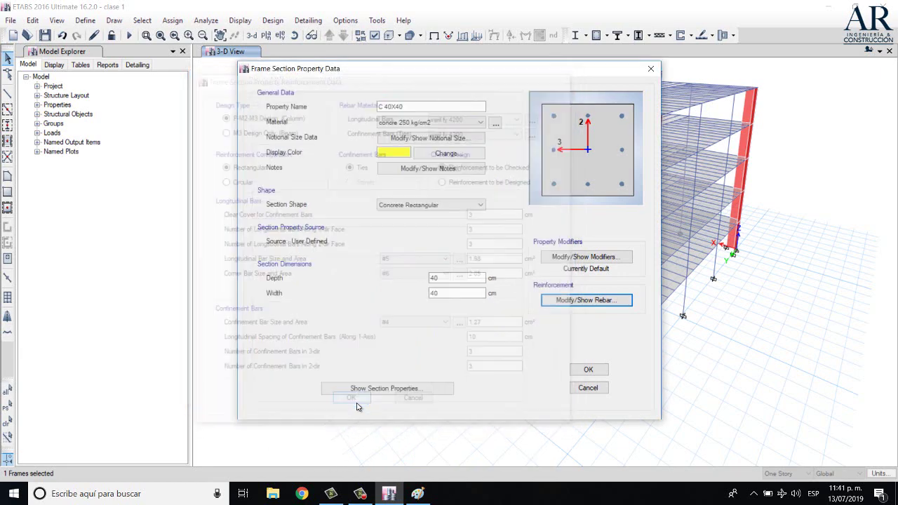
click(588, 369)
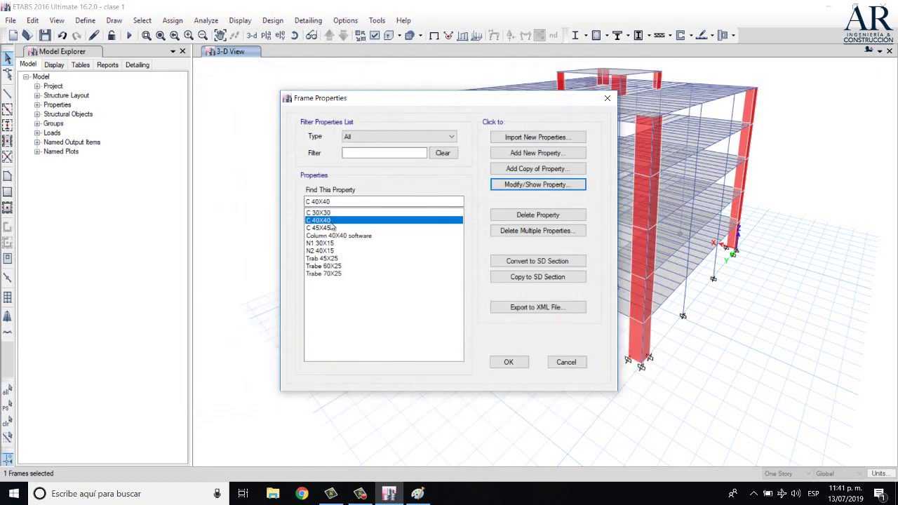
click(509, 362)
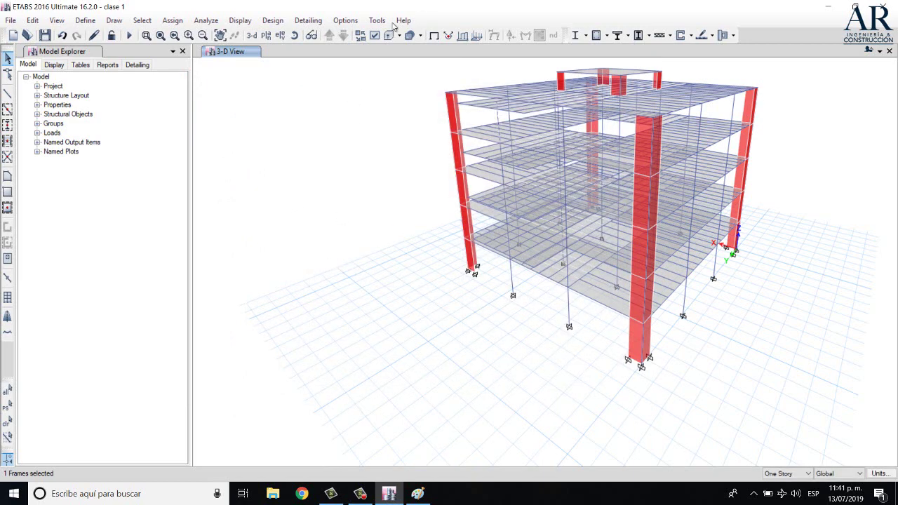
click(294, 36)
drag(525, 333, 697, 272)
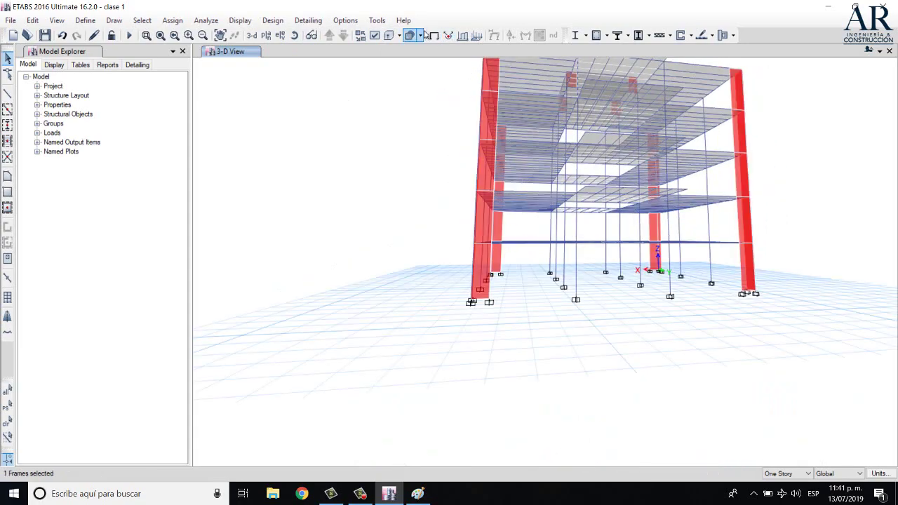
click(295, 36)
drag(660, 358, 655, 257)
drag(525, 269, 472, 272)
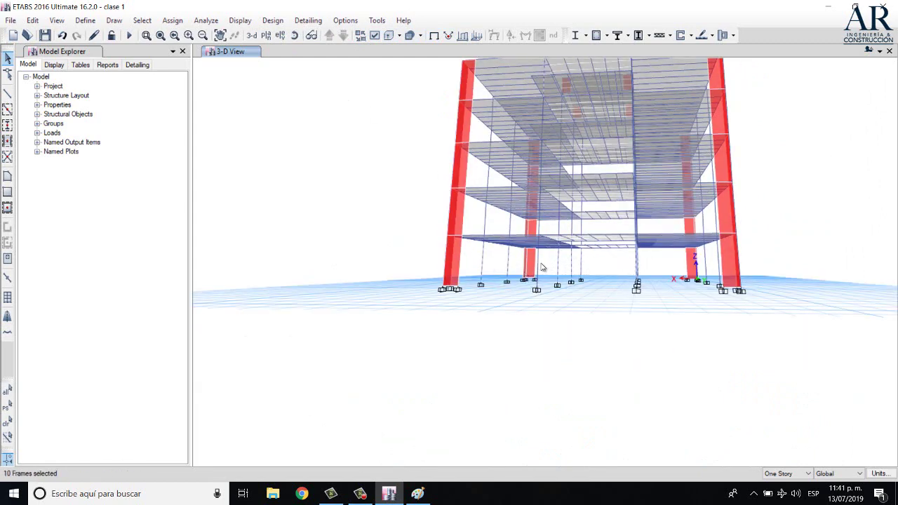
click(705, 279)
scroll(725, 258, up, 5)
drag(673, 247, 546, 274)
scroll(567, 282, down, 3)
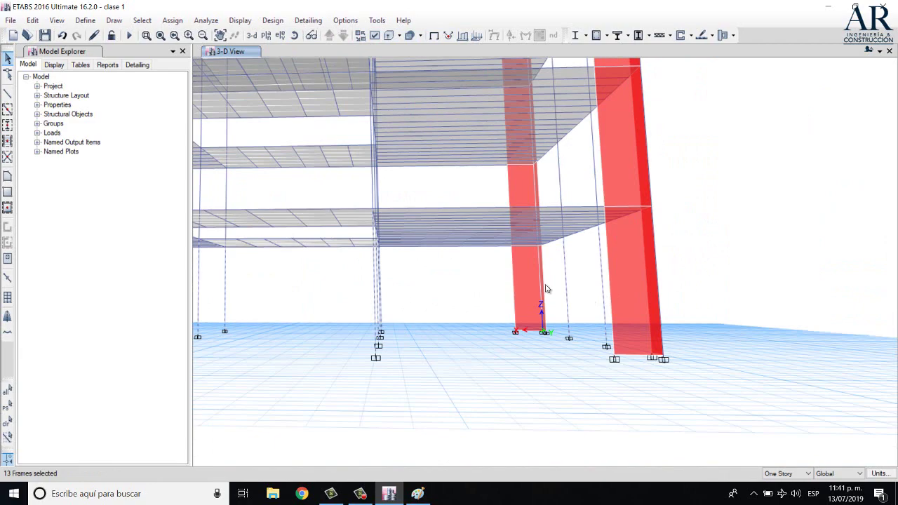
scroll(550, 295, up, 4)
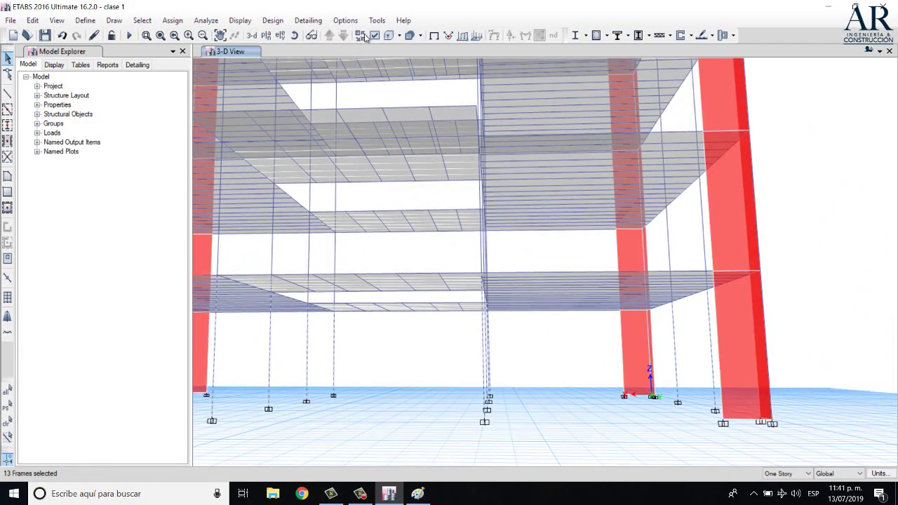
click(294, 36)
drag(651, 342, 641, 358)
drag(536, 240, 393, 241)
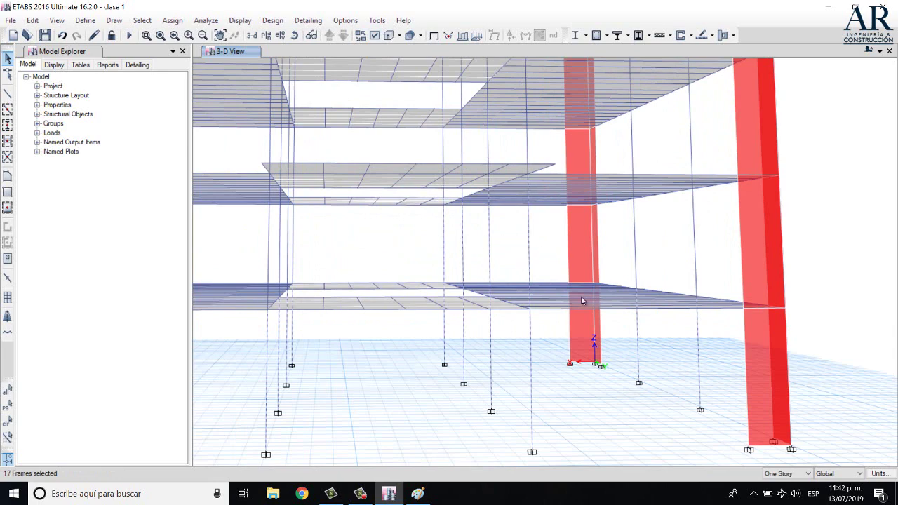
key(Escape)
scroll(681, 266, down, 5)
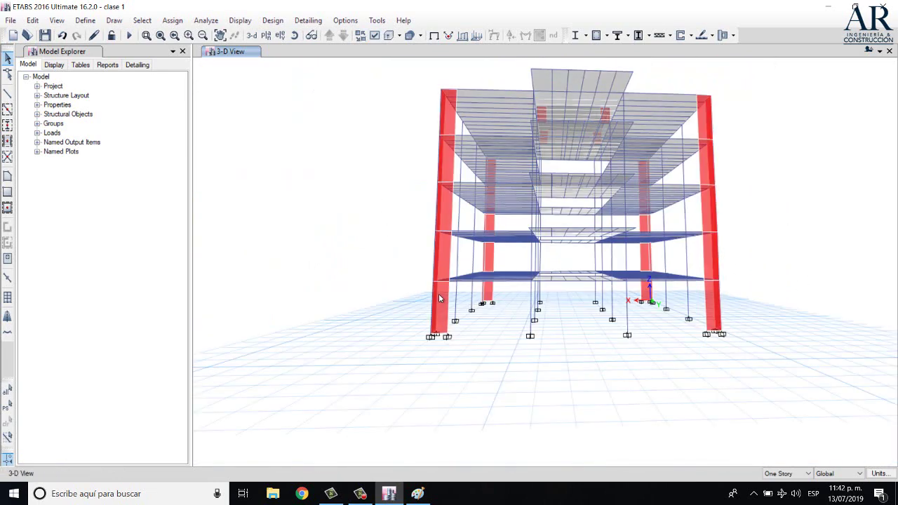
click(442, 287)
key(Escape)
Select all walls with the muro 30 cm concr property and hide them from the 3-D view.
click(144, 20)
mouse_move(163, 35)
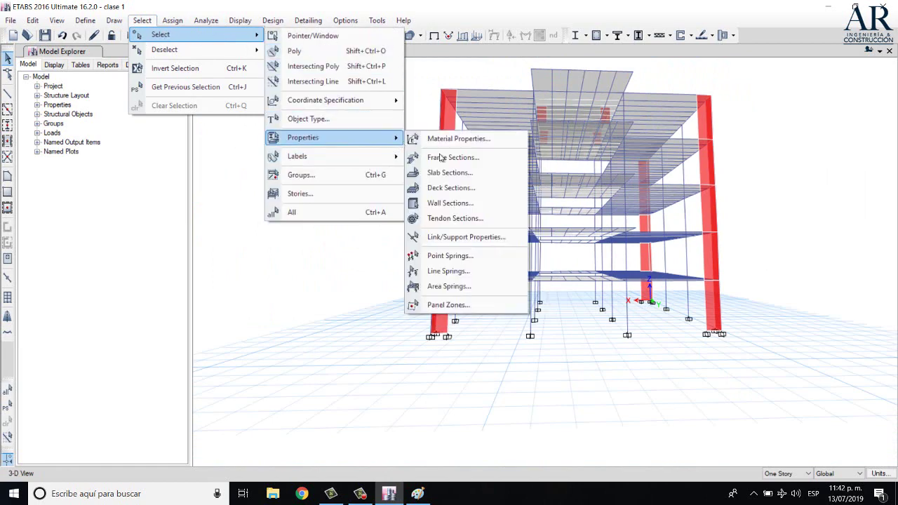
click(482, 203)
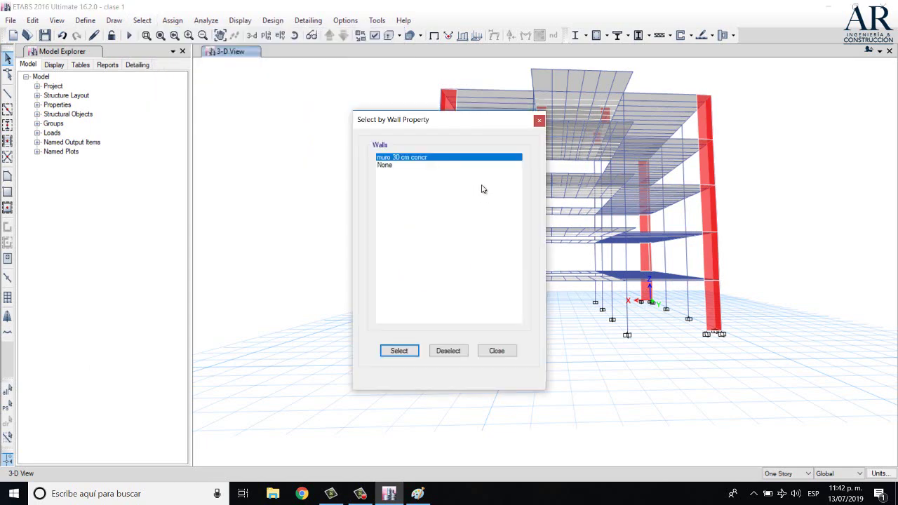
click(392, 350)
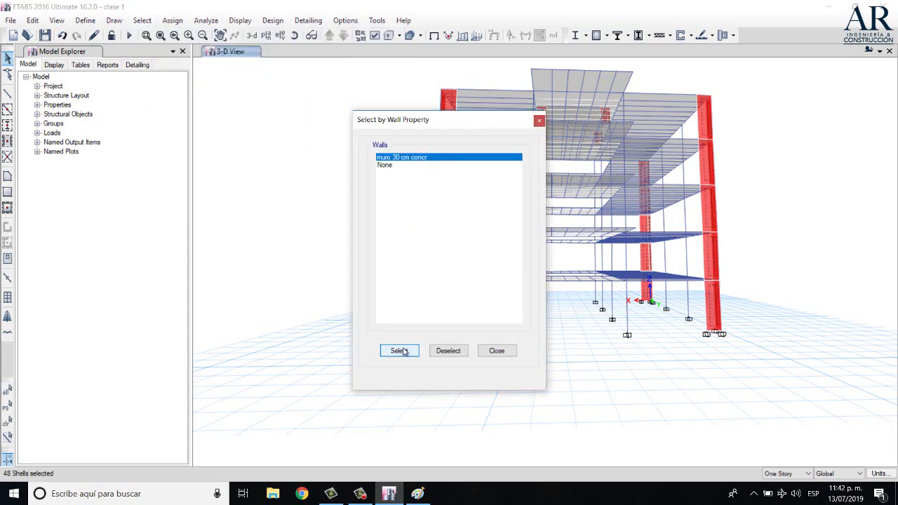
drag(462, 120, 116, 175)
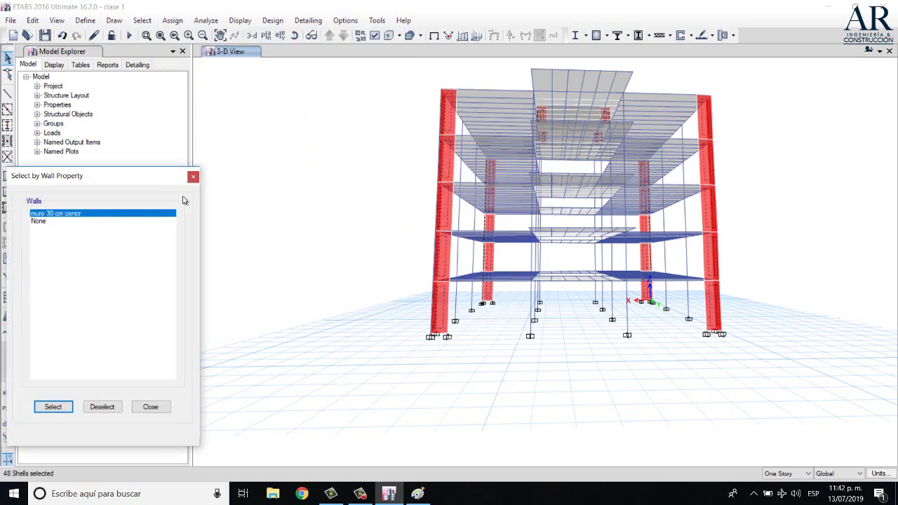
right_click(326, 197)
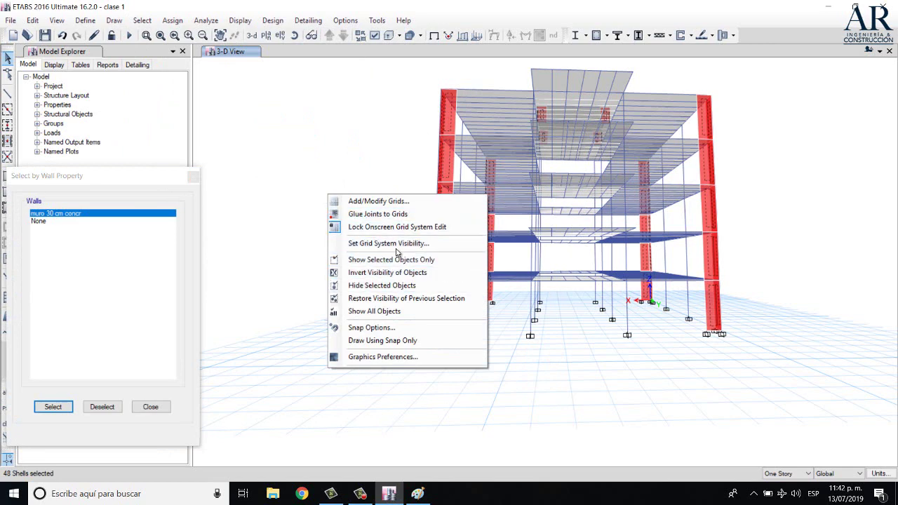
click(420, 285)
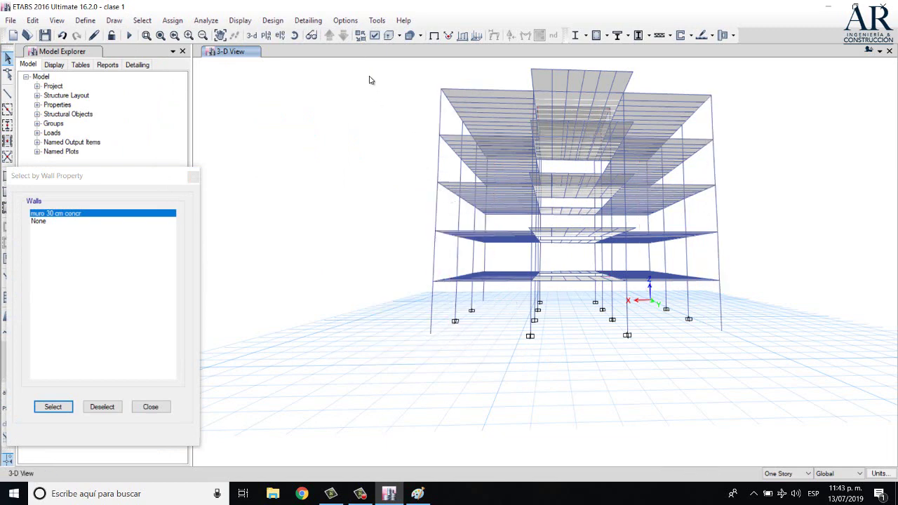
Select all columns of the two lowest stories and assign them the C 45X45 frame section.
click(294, 35)
drag(588, 342, 705, 330)
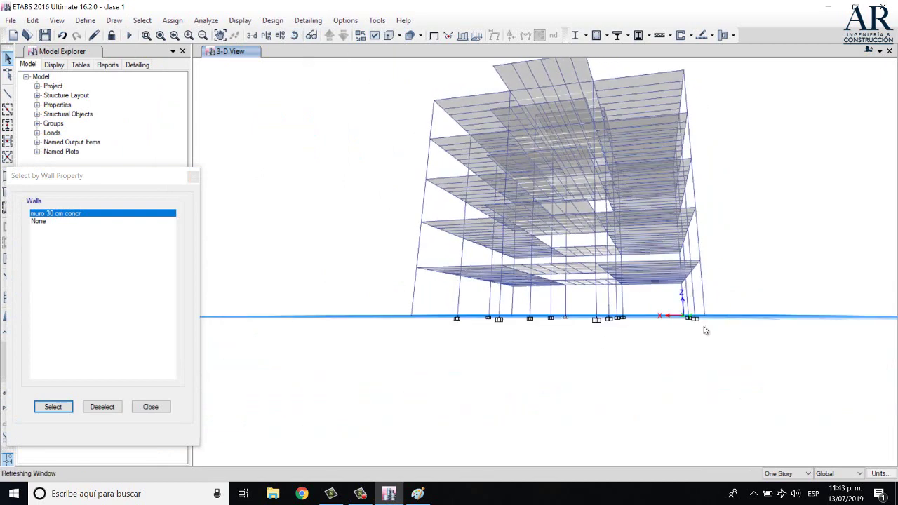
drag(745, 291, 370, 303)
middle_drag(664, 311, 663, 342)
click(295, 36)
drag(350, 209, 421, 239)
drag(734, 284, 376, 278)
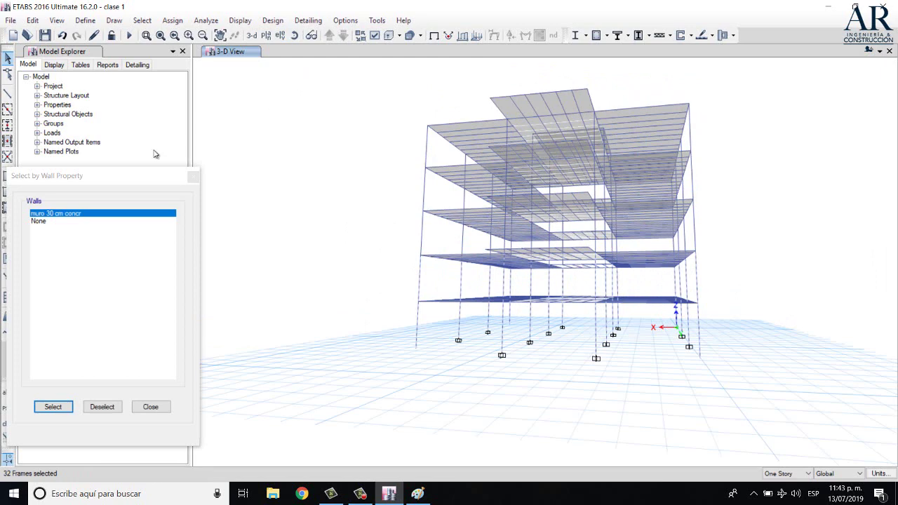
click(172, 20)
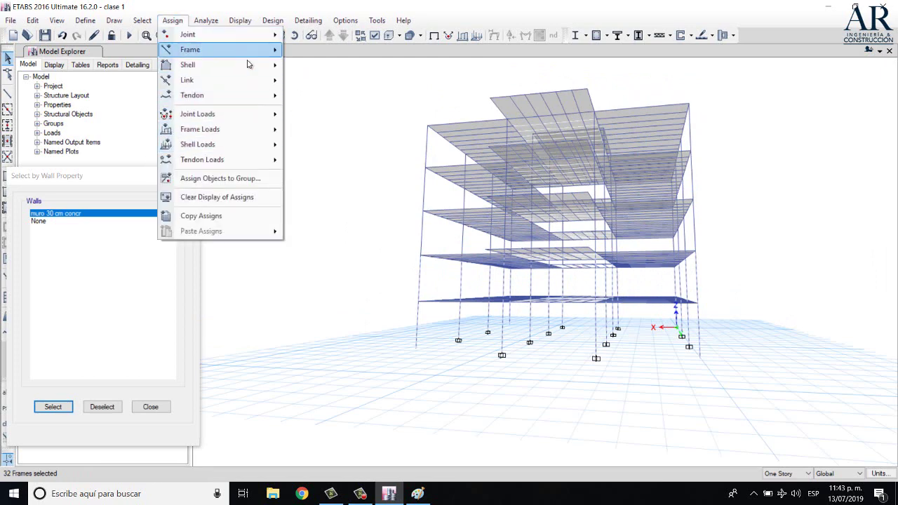
mouse_move(225, 50)
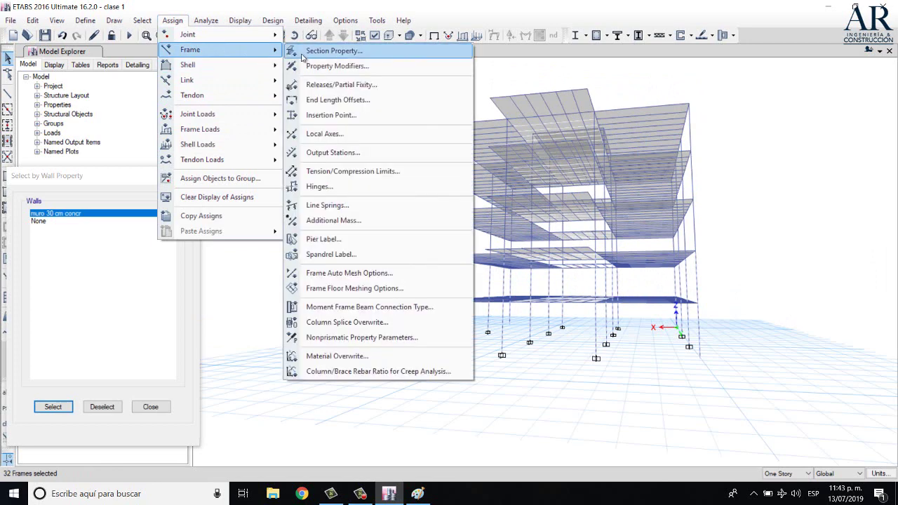
click(397, 50)
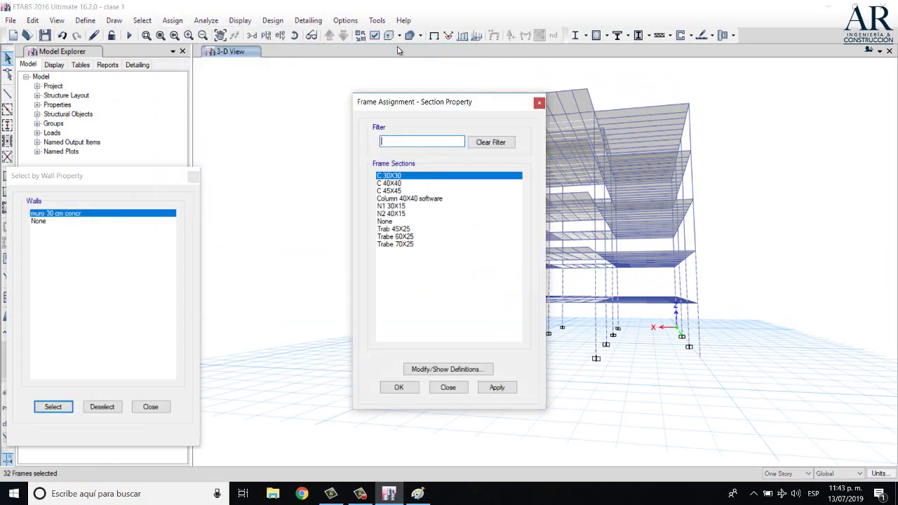
click(403, 191)
click(496, 387)
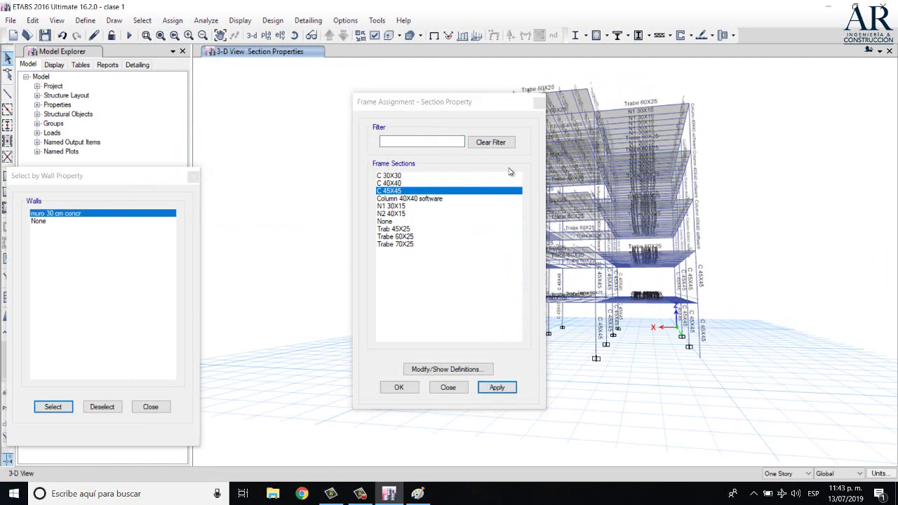
Select all columns of the third story, directly above the C 45X45 columns.
drag(505, 103, 287, 196)
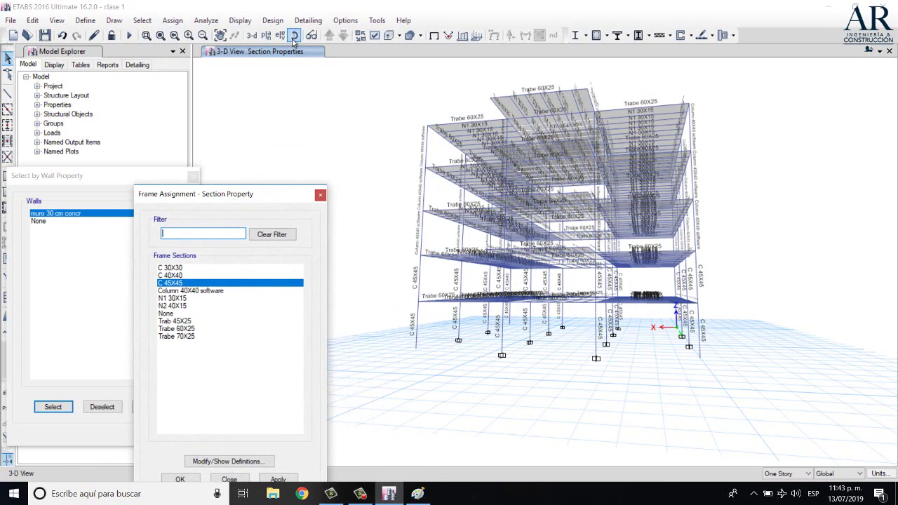
click(354, 208)
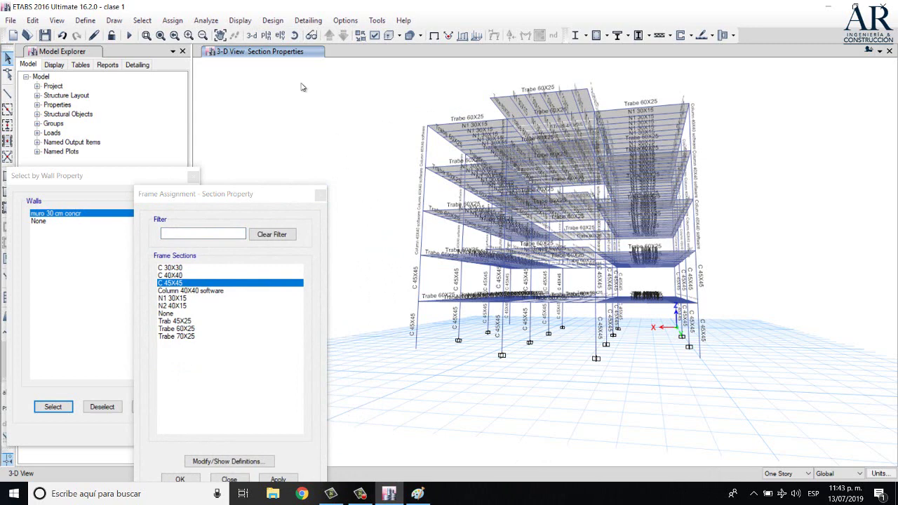
click(294, 35)
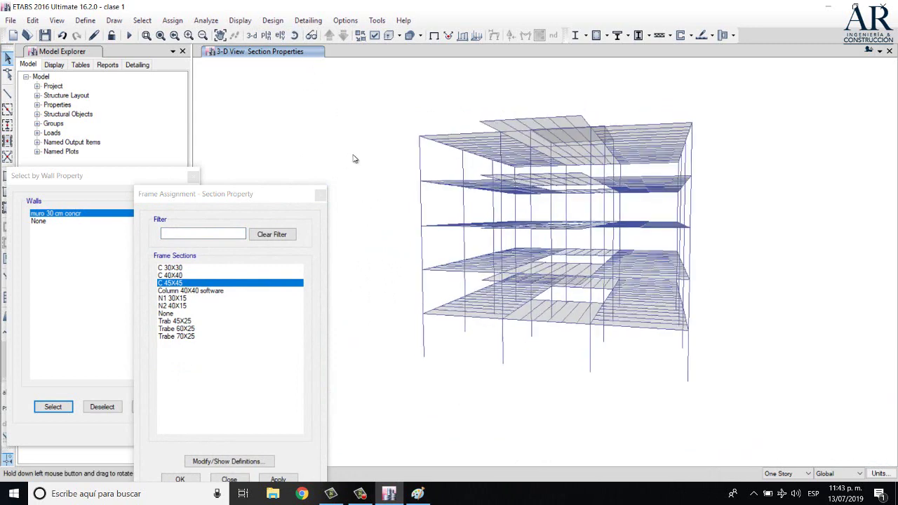
drag(353, 159, 338, 162)
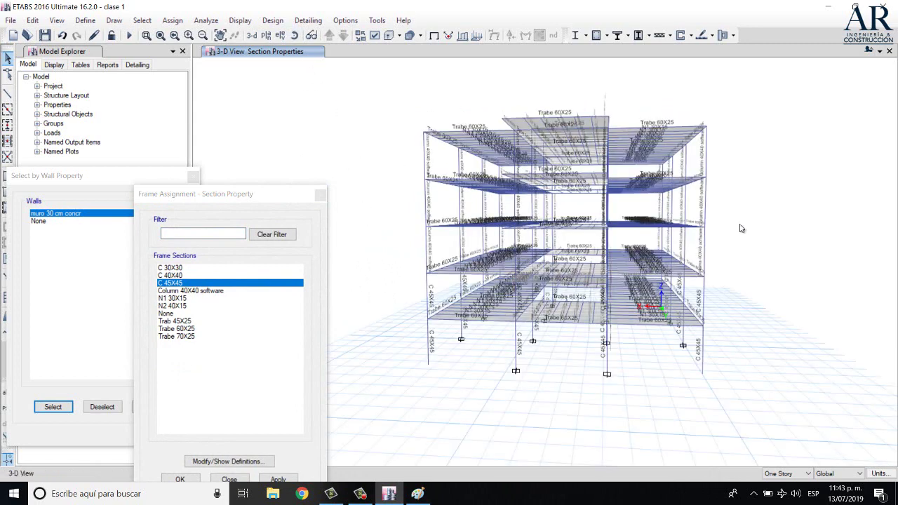
drag(728, 238, 383, 241)
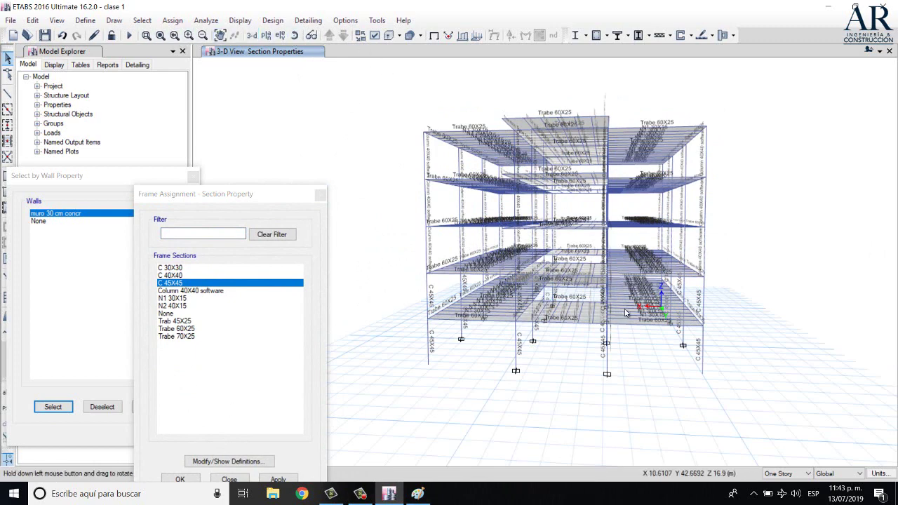
drag(627, 313, 639, 309)
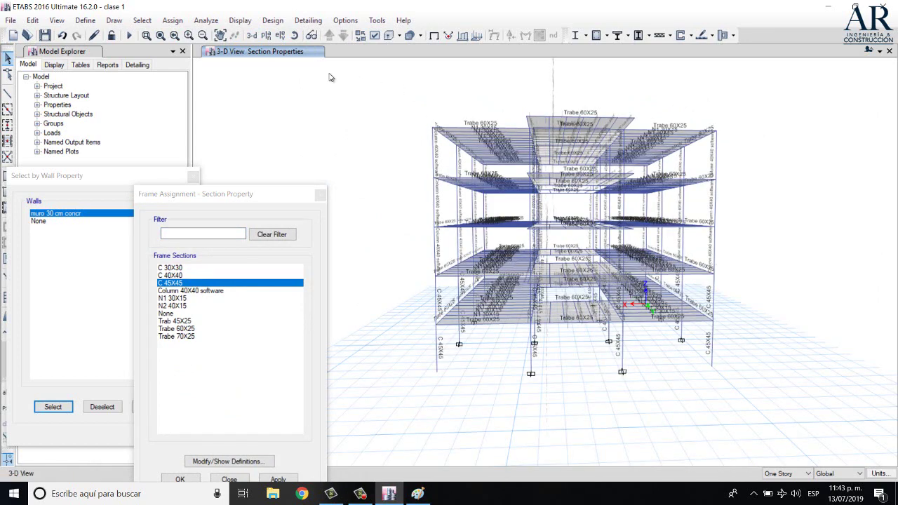
click(294, 36)
drag(428, 188, 390, 247)
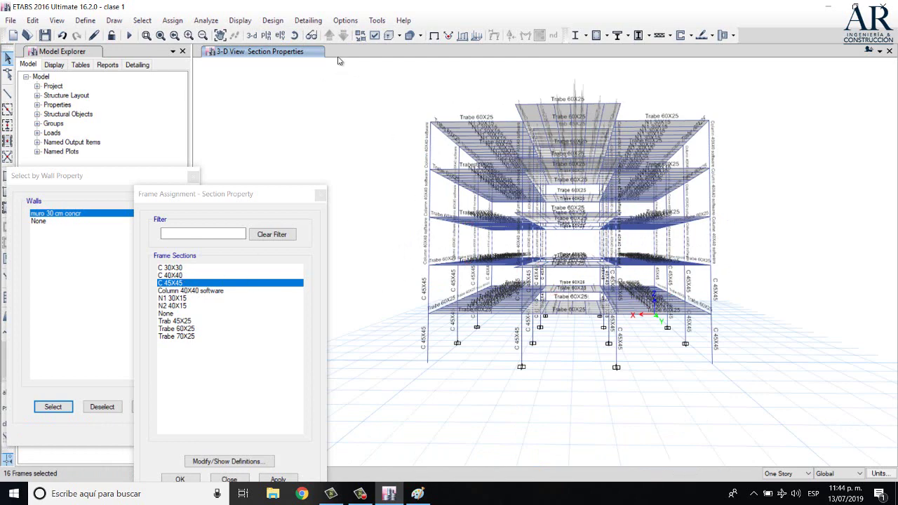
Add the columns of the fourth and fifth stories and the rooftop to the selection and assign them the C 40X40 frame section.
click(294, 35)
drag(390, 172, 558, 201)
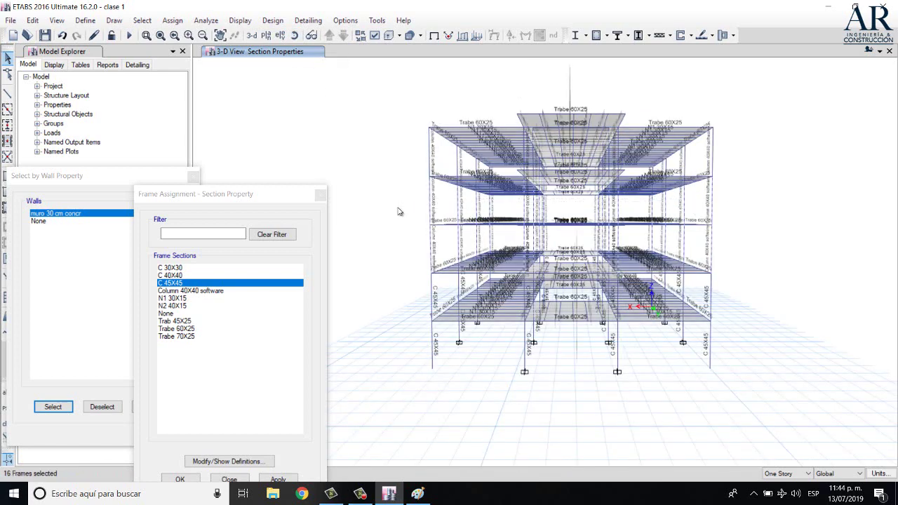
click(294, 35)
drag(547, 182, 652, 189)
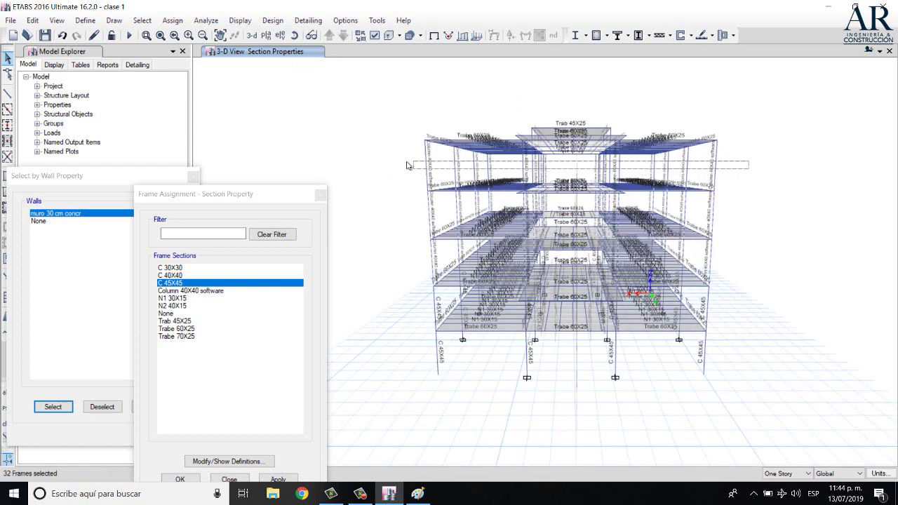
click(296, 36)
mouse_move(350, 111)
mouse_down()
mouse_move(356, 132)
mouse_move(359, 123)
mouse_up()
drag(629, 135, 512, 136)
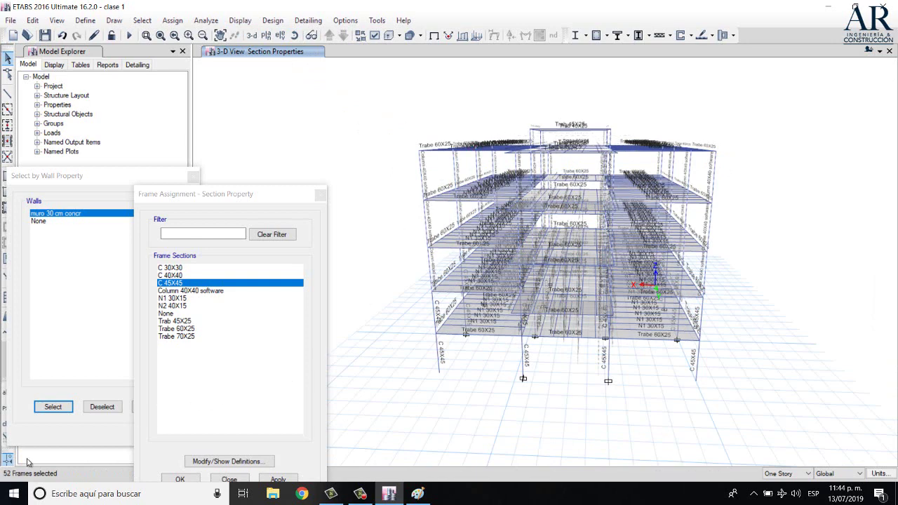
click(176, 275)
drag(260, 190, 352, 74)
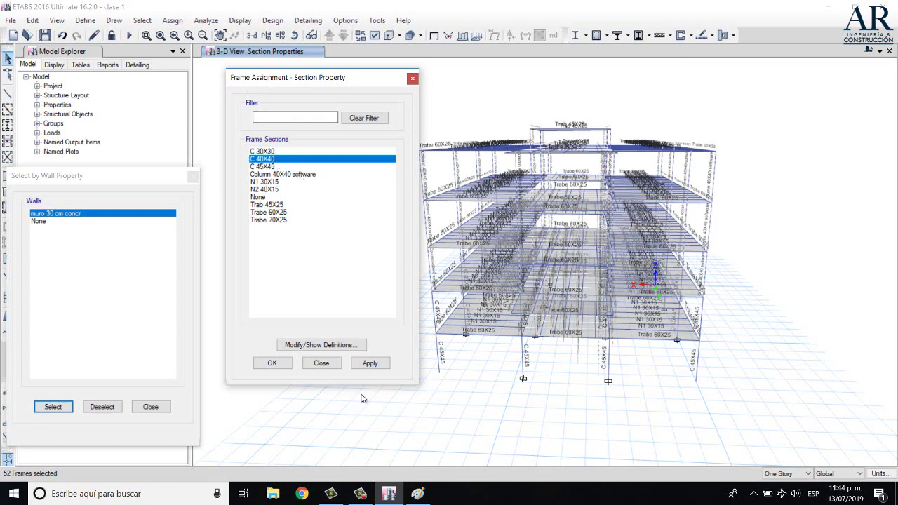
click(369, 363)
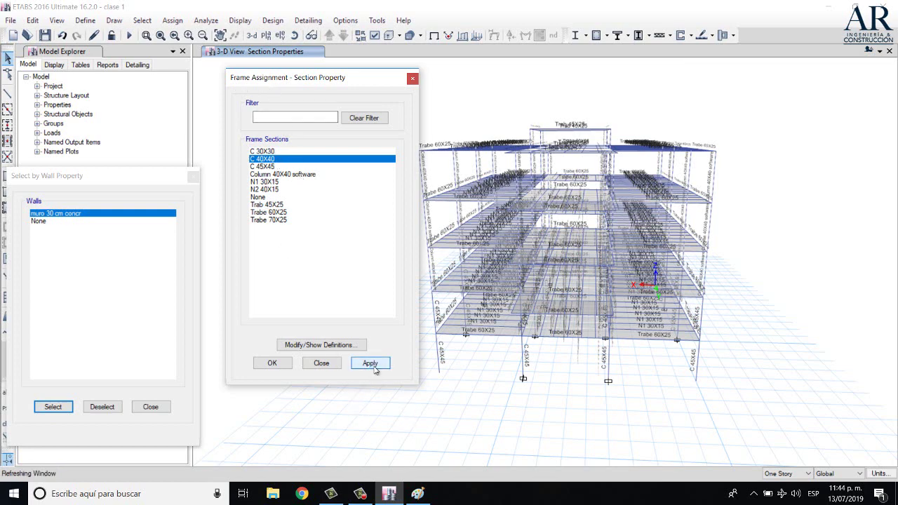
click(267, 365)
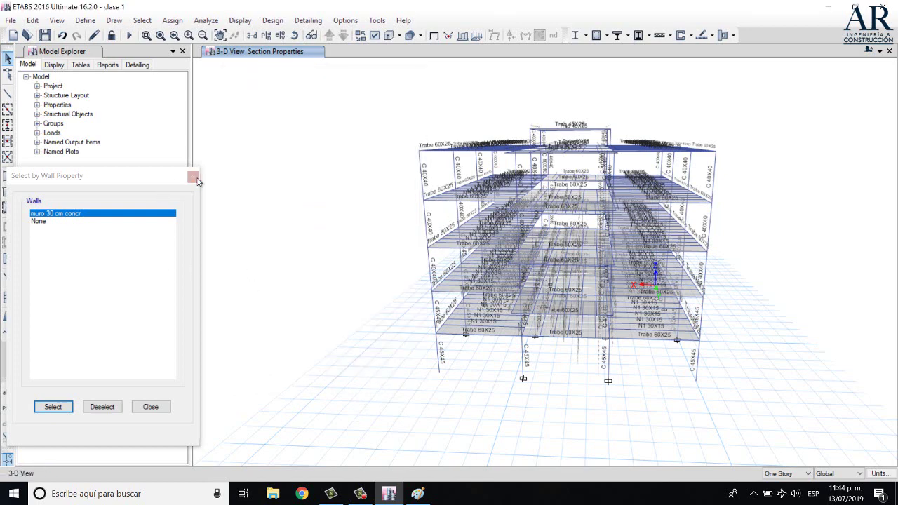
Close the wall property selection and show all objects of the building again in the 3-D view.
click(197, 177)
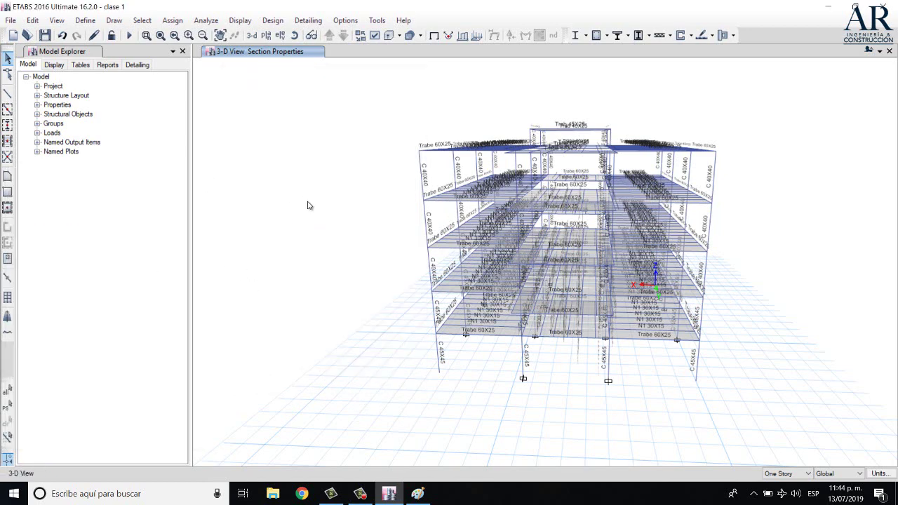
right_click(334, 166)
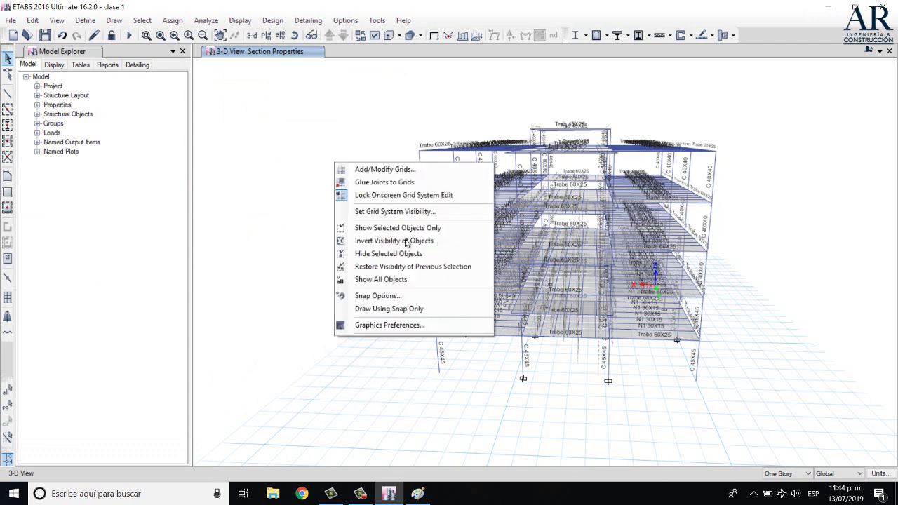
click(407, 281)
right_click(334, 225)
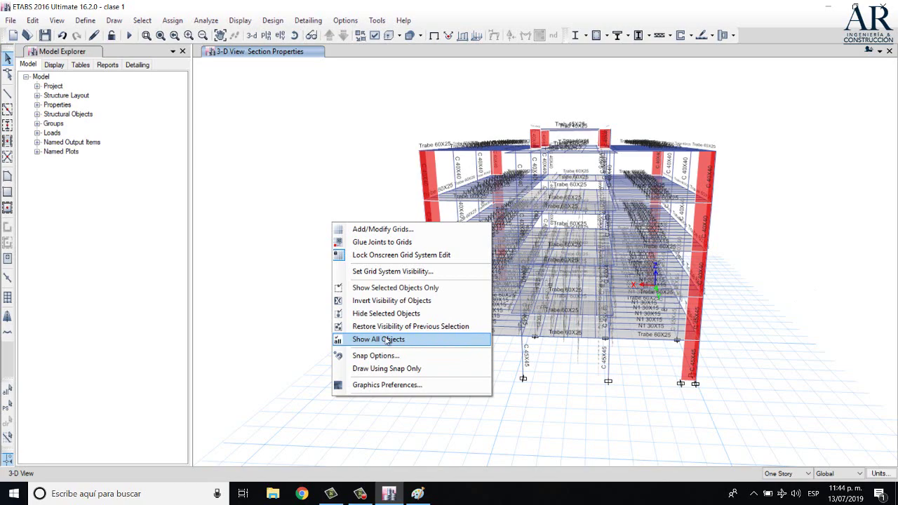
click(386, 341)
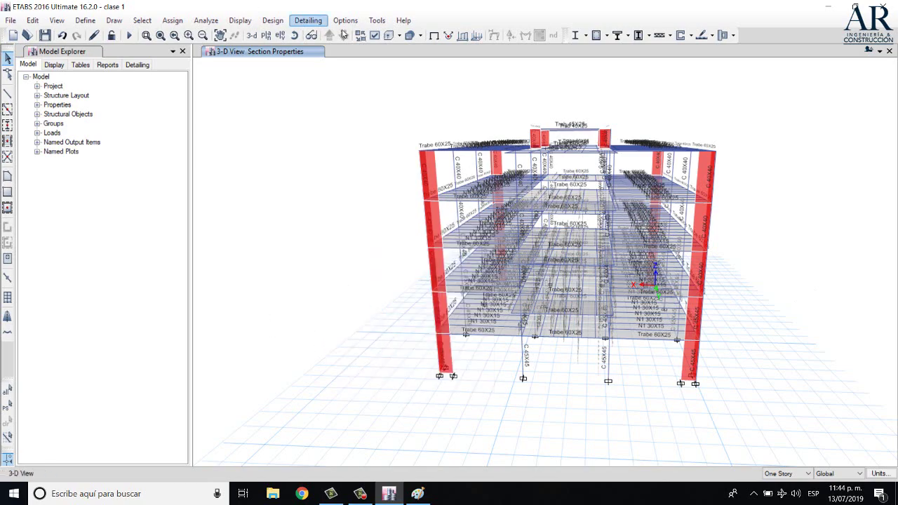
click(295, 35)
drag(583, 419, 563, 426)
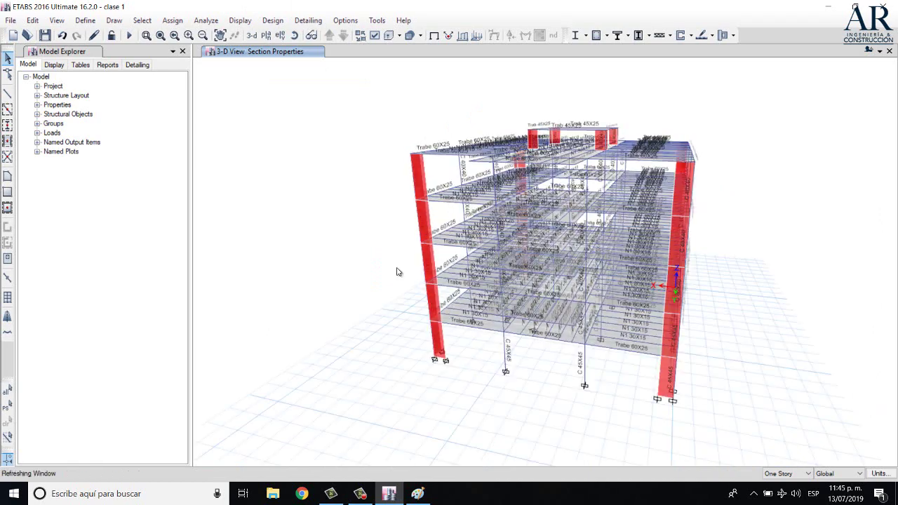
Set the concrete wall property's thickness to 35 cm, rename it muro 35 cm concr, and accept the wall property changes.
click(85, 21)
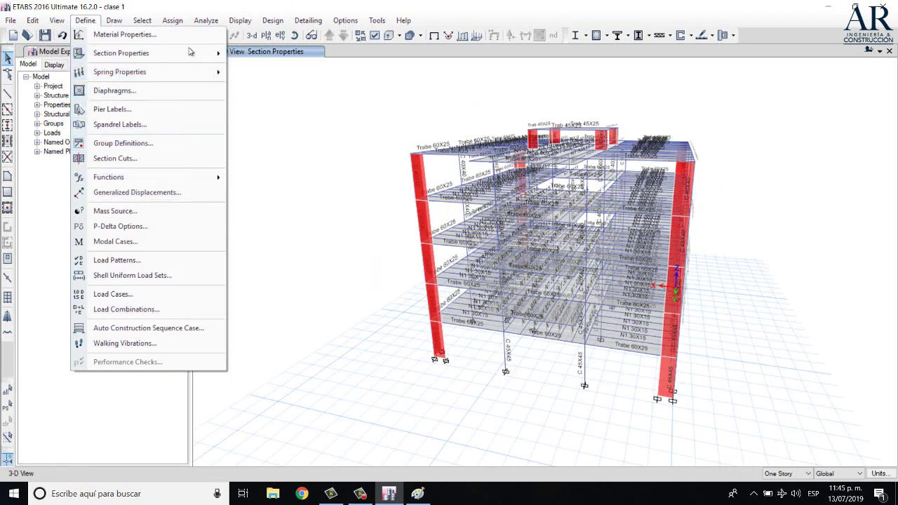
mouse_move(188, 52)
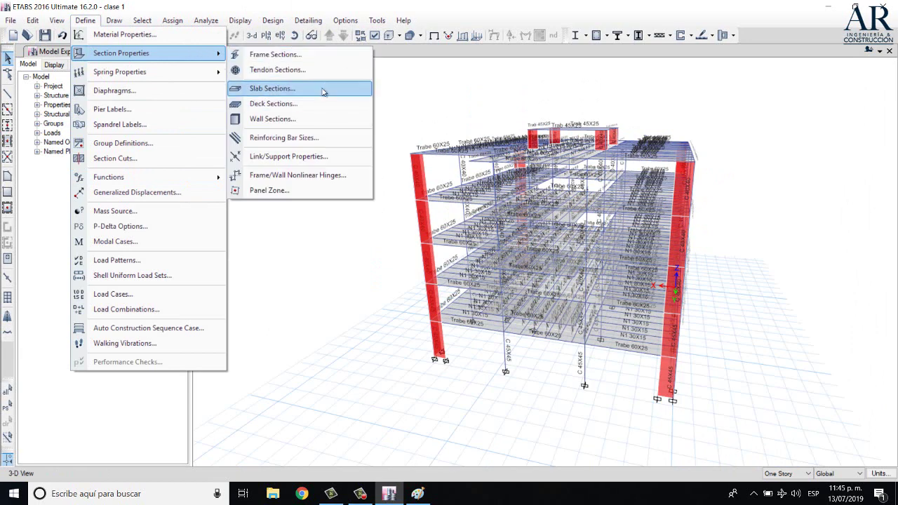
click(315, 118)
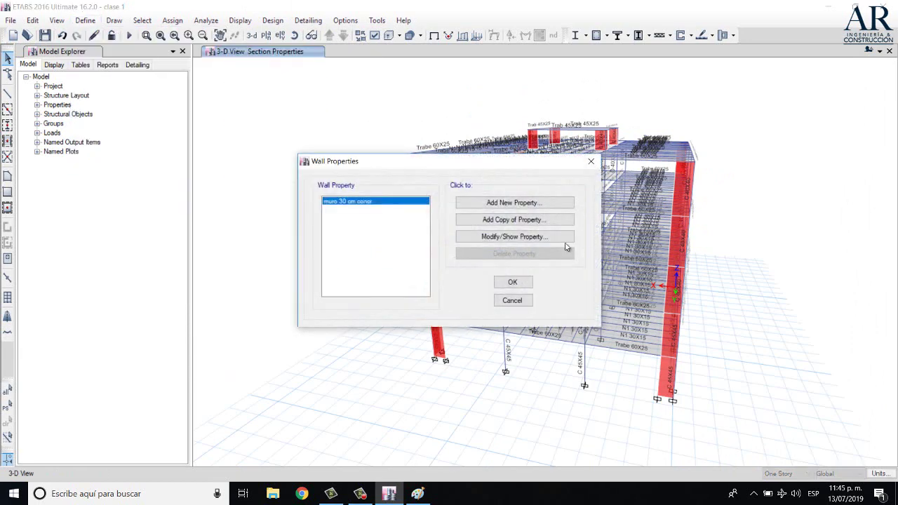
click(514, 236)
drag(513, 303, 484, 307)
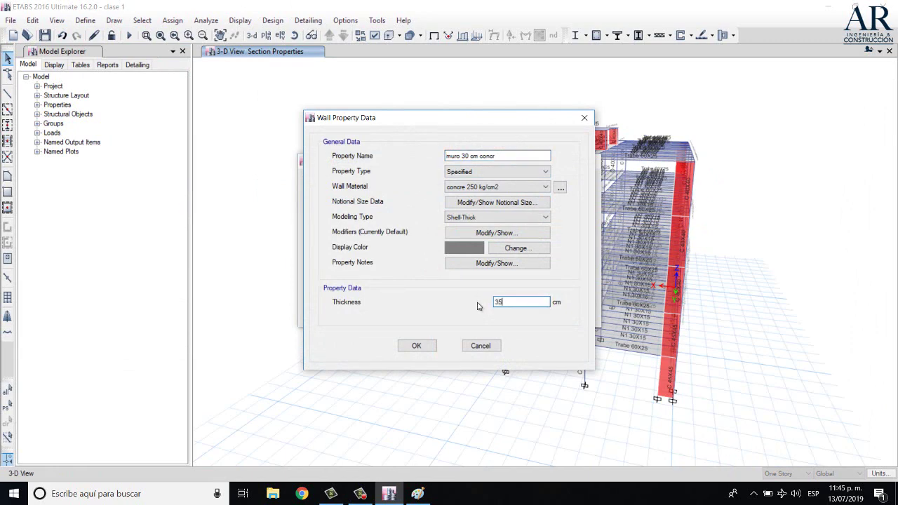
text(35)
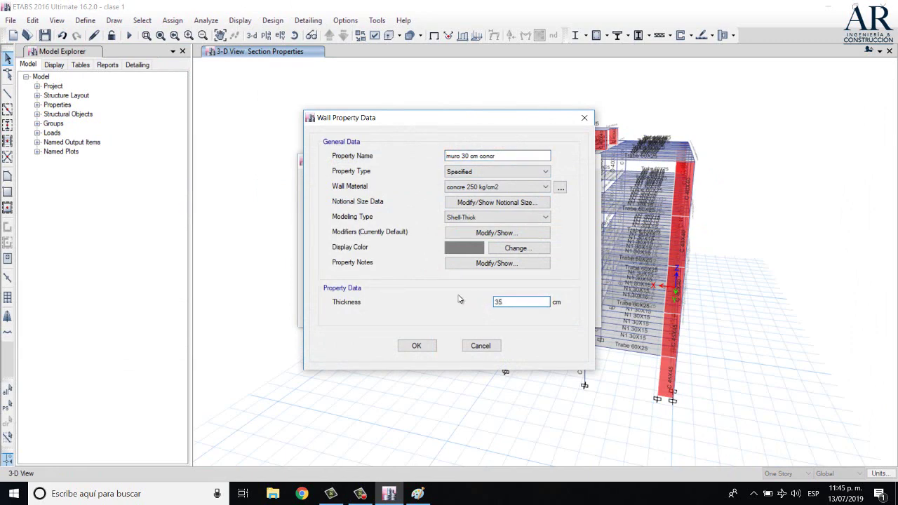
click(470, 156)
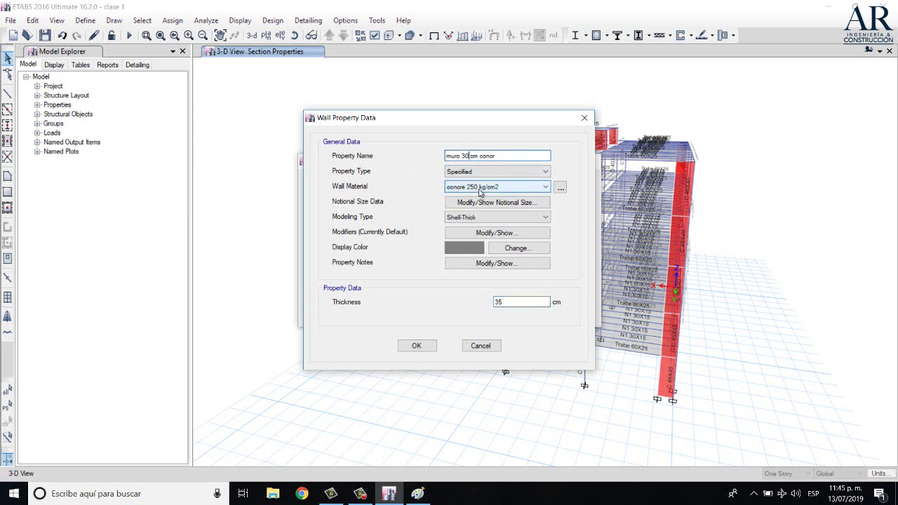
text(5)
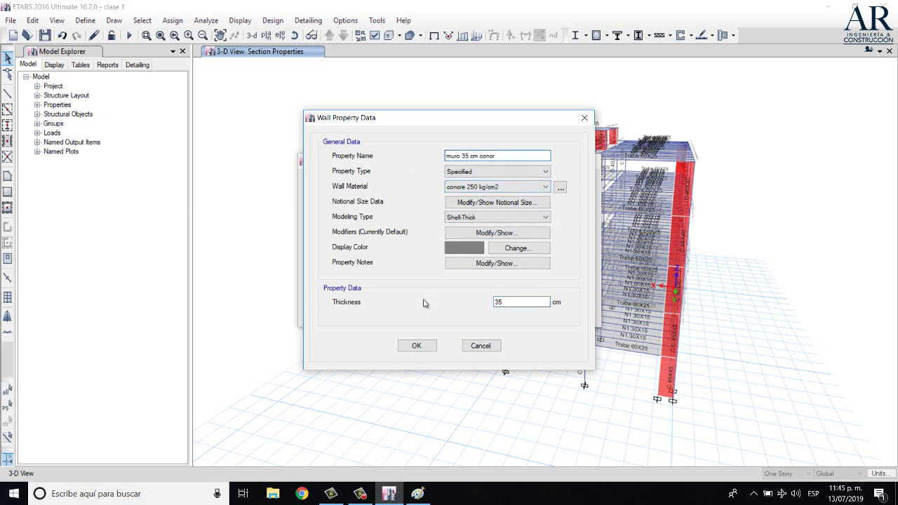
click(432, 348)
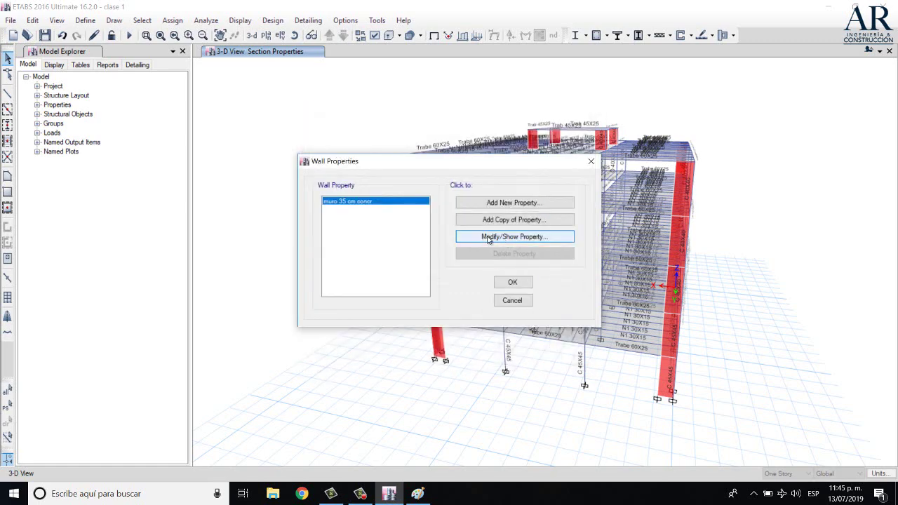
click(517, 286)
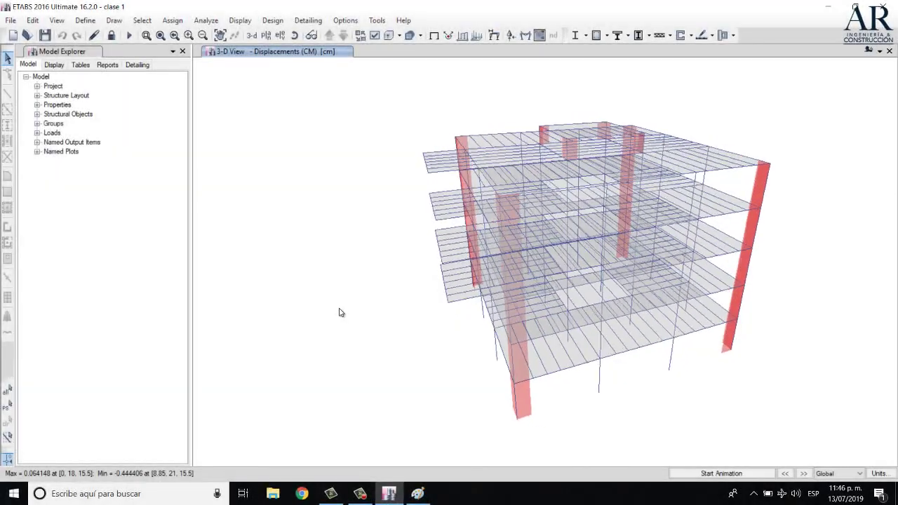
Run the concrete frame design and examine the columns' longitudinal reinforcing around all sides of the building.
click(598, 35)
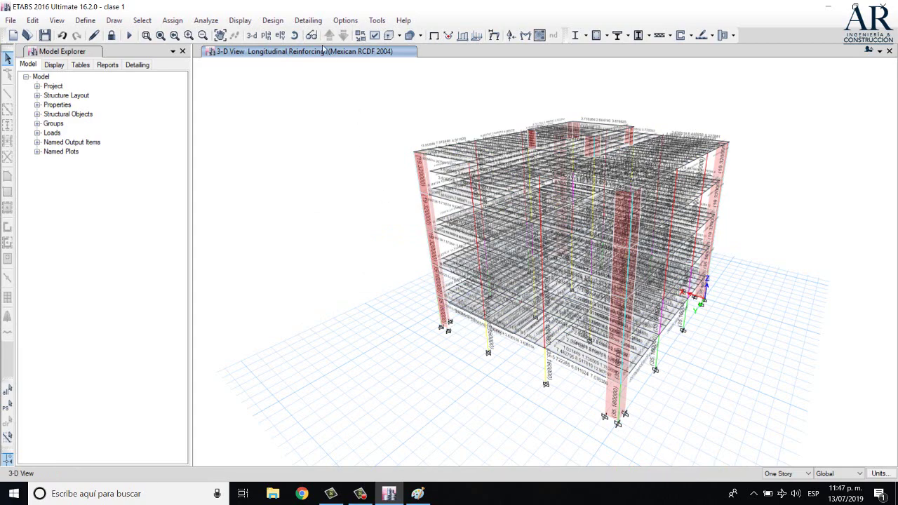
click(294, 35)
drag(428, 343, 489, 345)
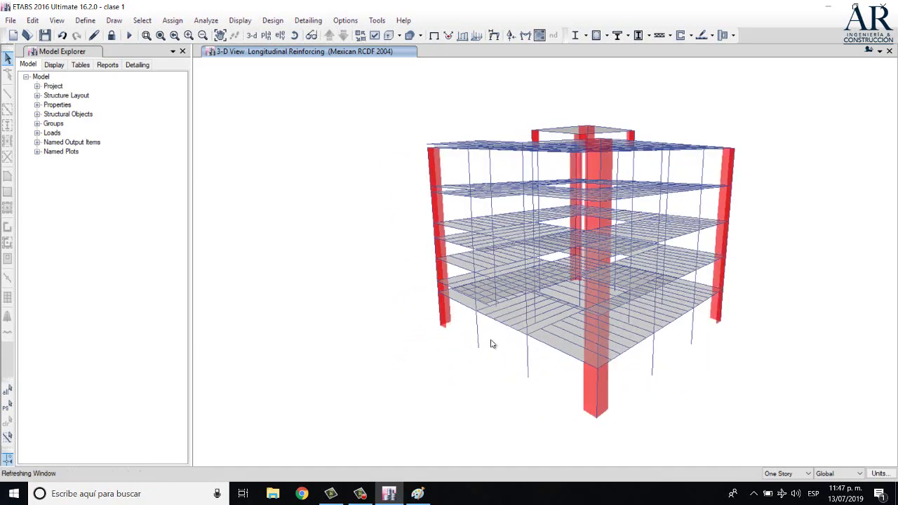
click(294, 35)
drag(670, 298, 417, 361)
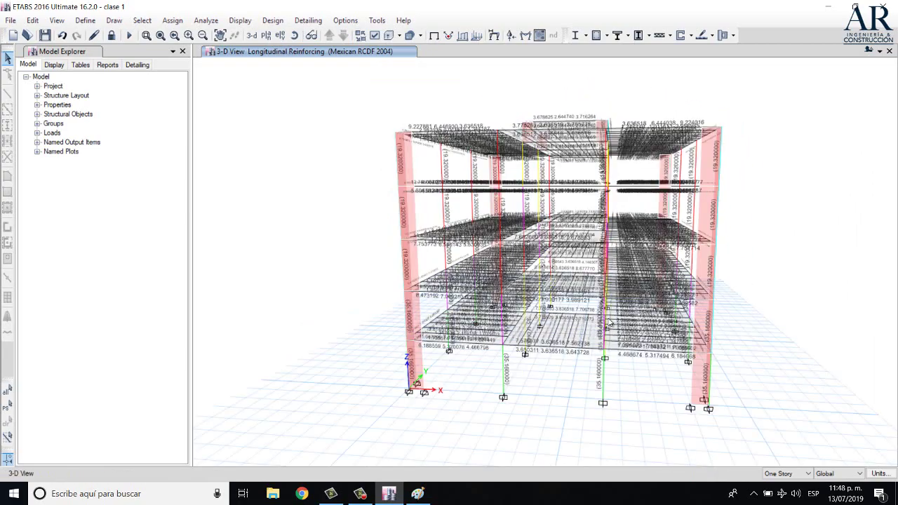
click(294, 35)
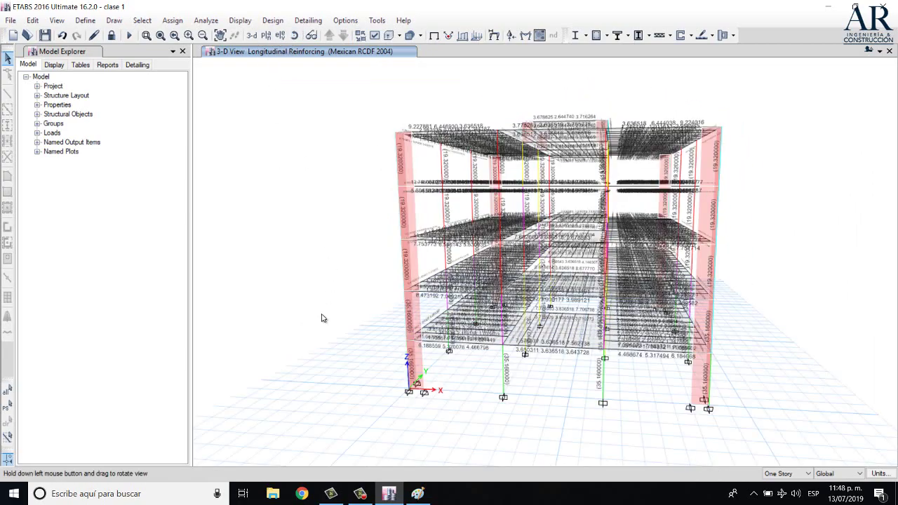
drag(322, 317, 551, 324)
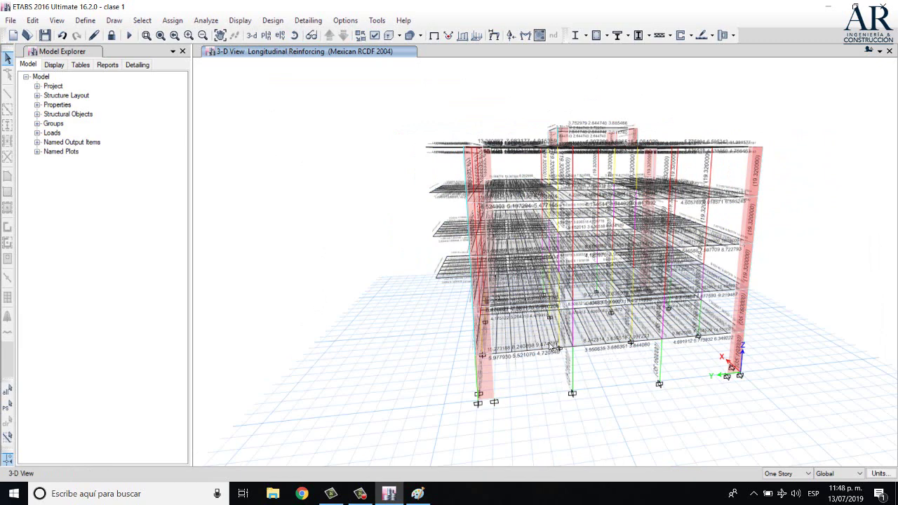
click(294, 35)
mouse_move(705, 400)
mouse_down()
mouse_move(584, 395)
mouse_move(459, 373)
mouse_move(395, 395)
mouse_move(412, 383)
mouse_up()
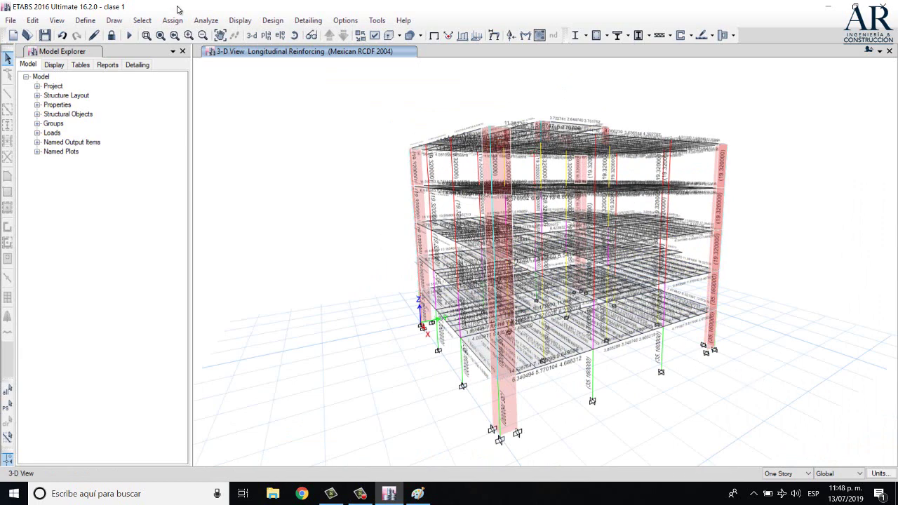
drag(630, 415, 537, 395)
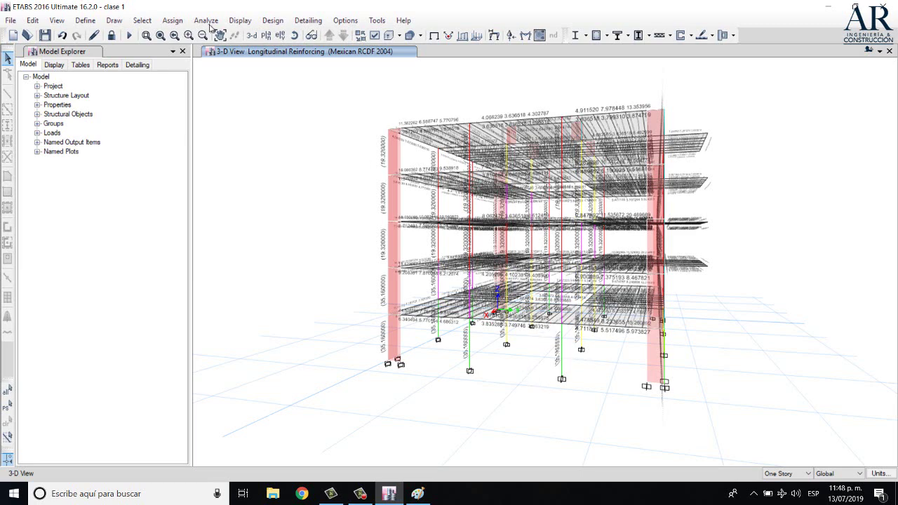
click(295, 35)
drag(623, 393, 662, 355)
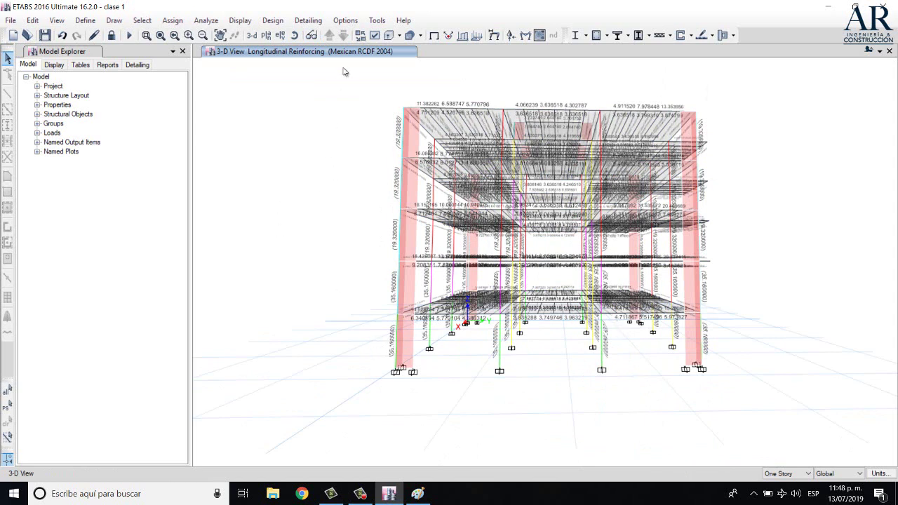
Inspect the columns' longitudinal reinforcing from the front, corner and side views of the building.
click(294, 35)
drag(758, 193, 498, 275)
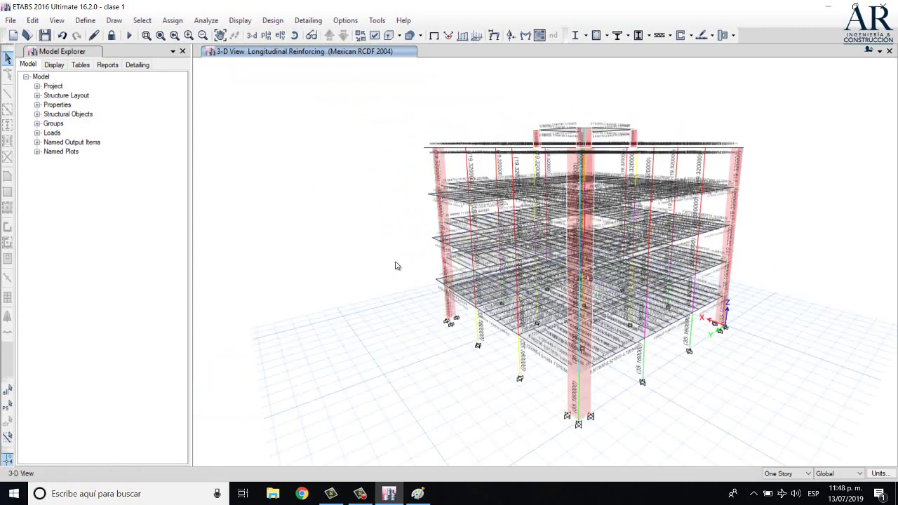
click(294, 35)
drag(723, 361, 549, 339)
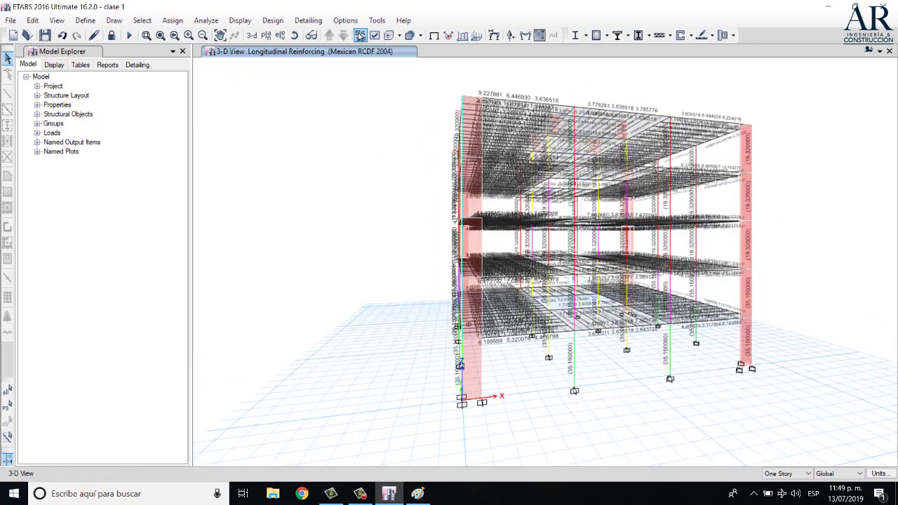
drag(778, 262, 576, 300)
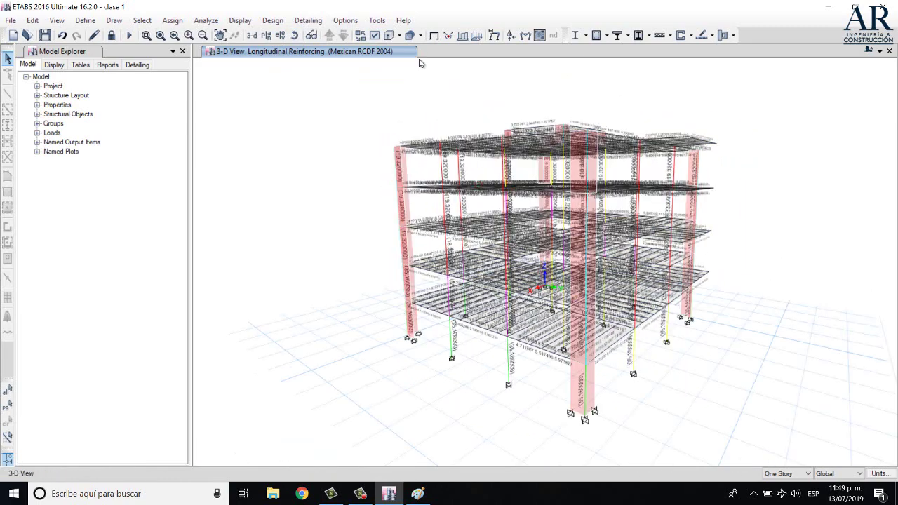
Show the analysis result tables for Base Reactions and Modal Participating Mass Ratios.
click(270, 21)
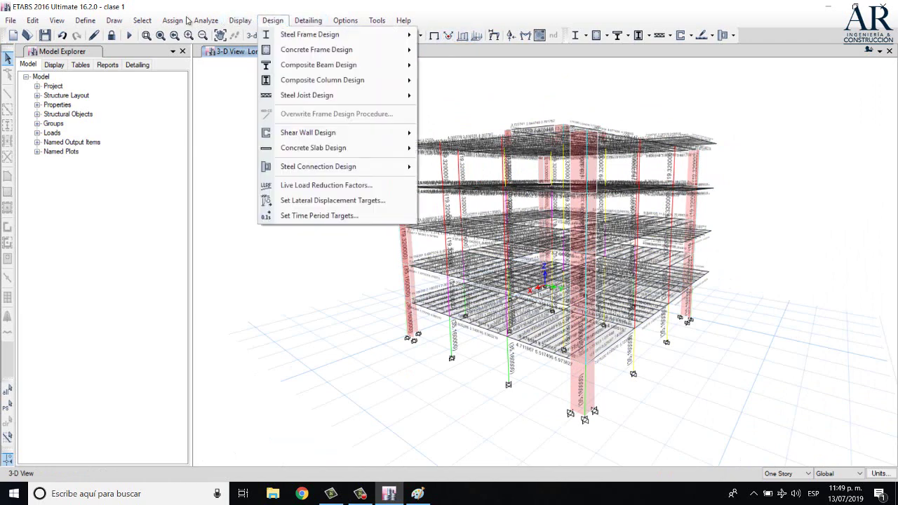
click(234, 20)
click(247, 21)
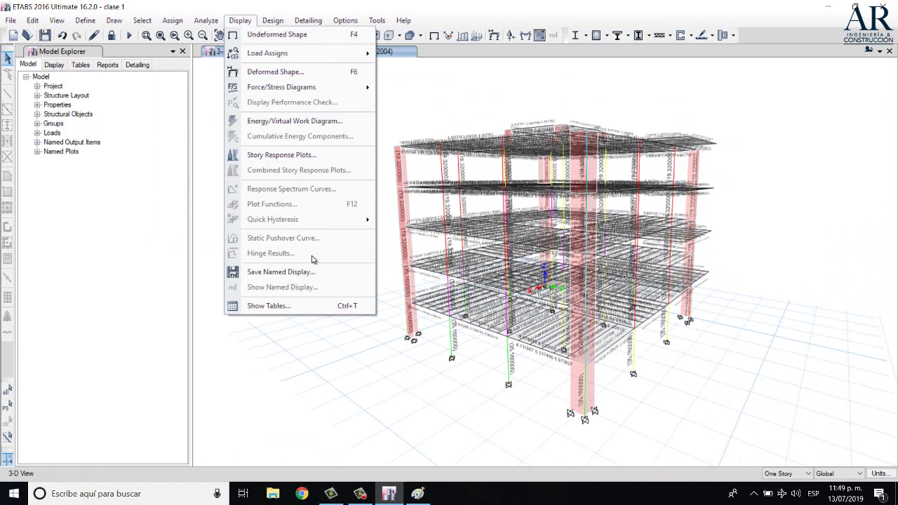
click(306, 303)
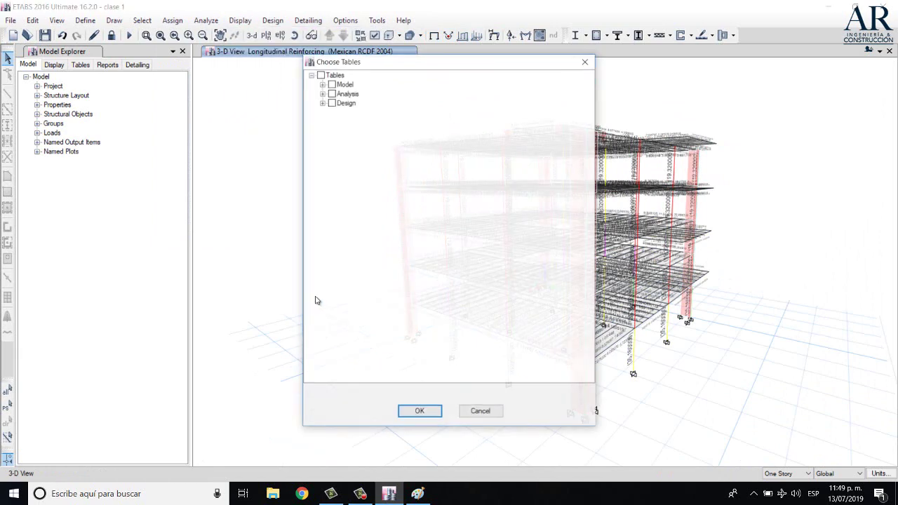
click(322, 103)
click(322, 94)
click(333, 149)
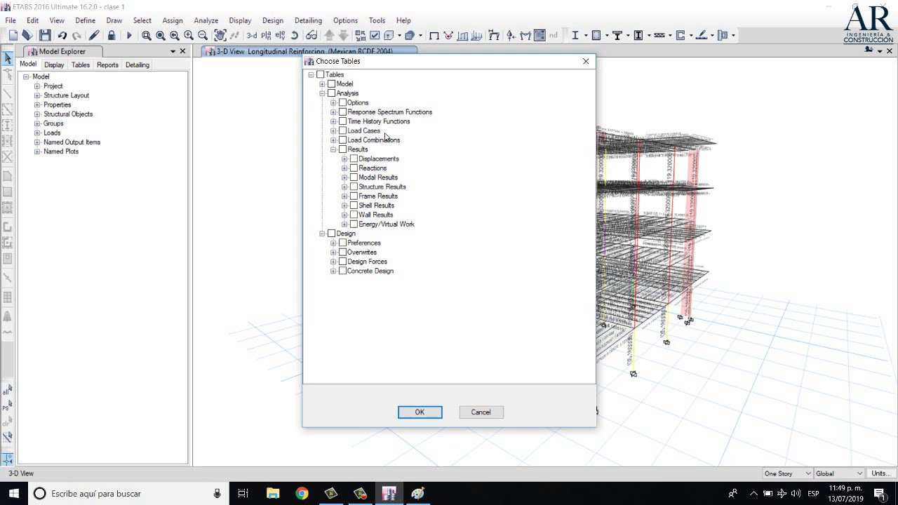
click(344, 178)
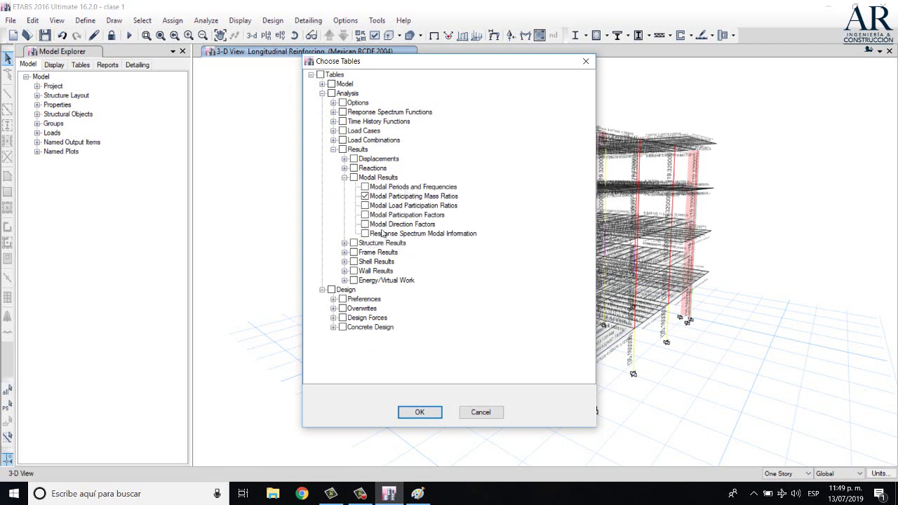
click(345, 169)
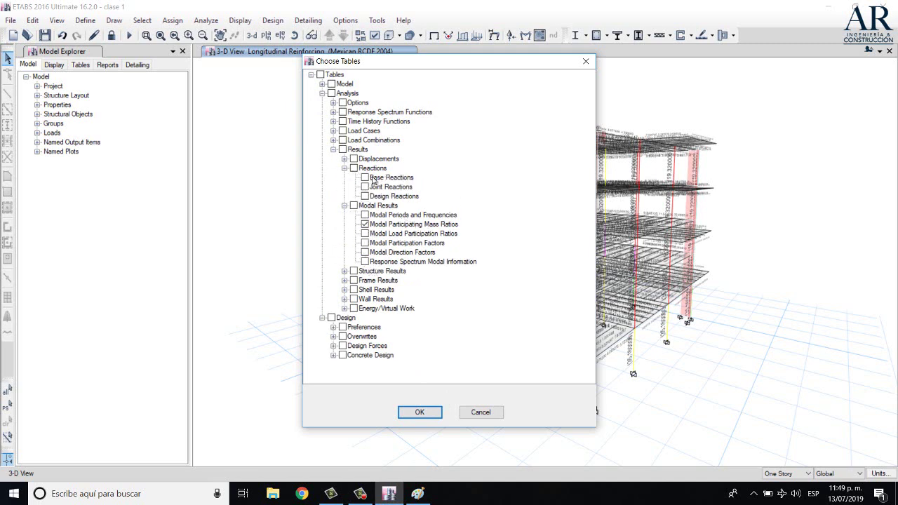
click(365, 178)
click(430, 414)
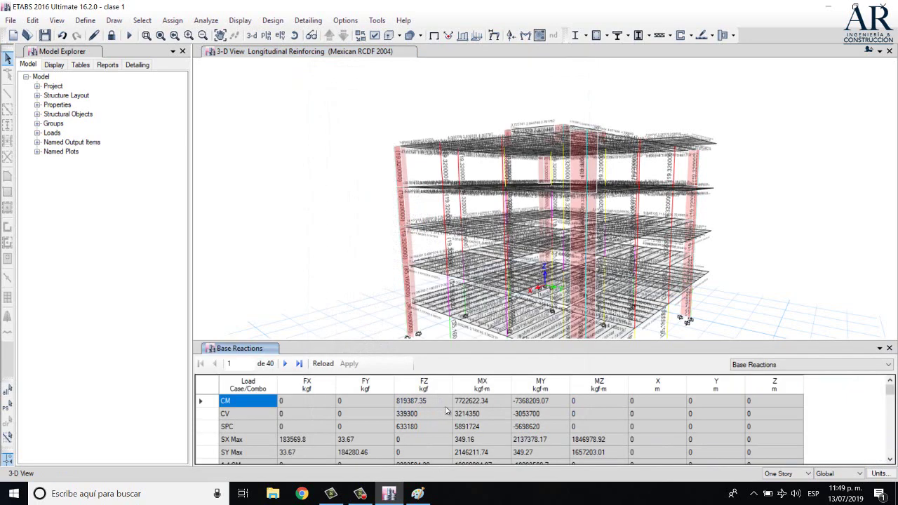
Go through the base reactions by load case and combination and check the FZ reaction of the Deflexiones combination.
mouse_move(891, 391)
mouse_down()
mouse_move(891, 475)
mouse_move(887, 384)
mouse_up()
key(Down)
key(Down)
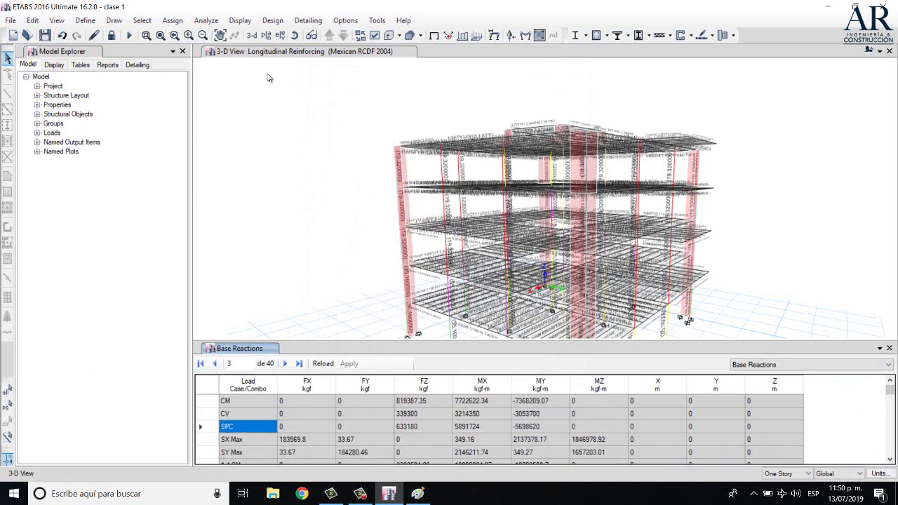
key(Down)
key(Down)
key(Down)
key(Down)
key(Down)
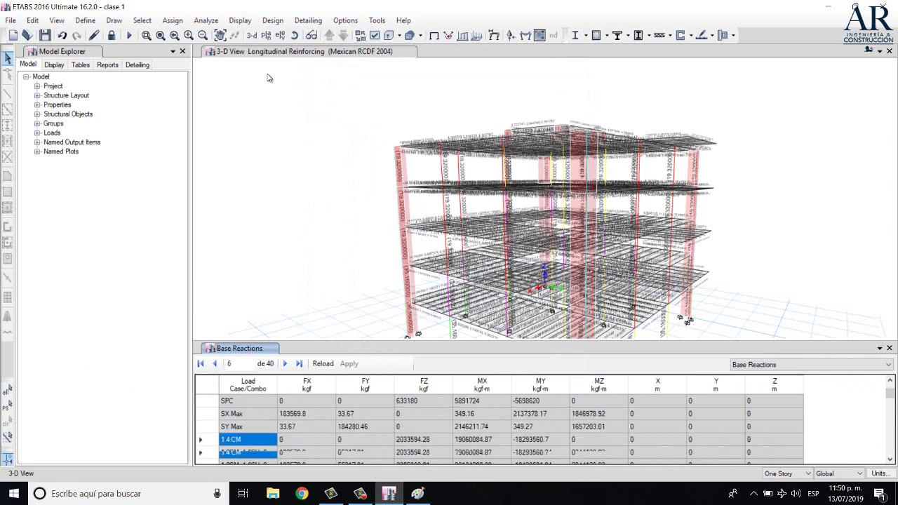
key(Down)
key(Down)
key(Down)
key(Down)
key(Down)
key(Down)
key(Down)
key(Down)
key(Down)
key(Down)
key(Down)
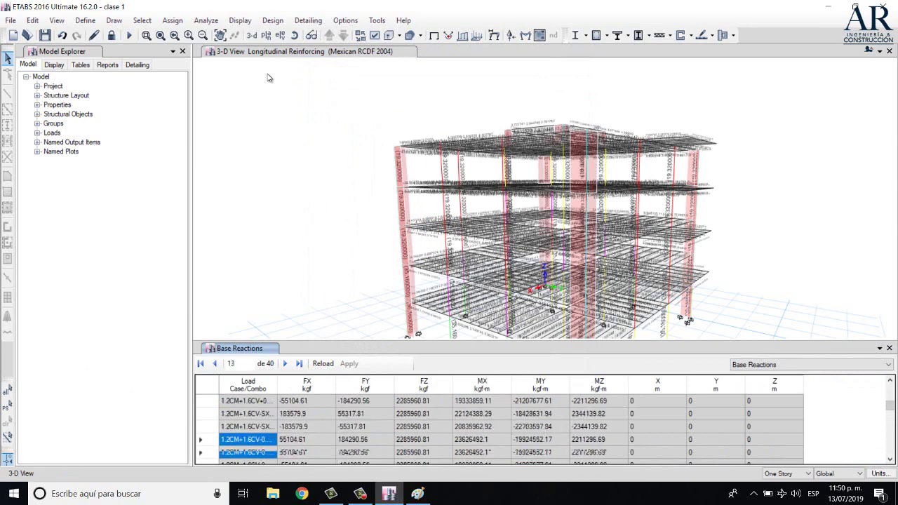
key(Down)
key(Down)
key(Down)
key(Down)
key(Down)
key(Down)
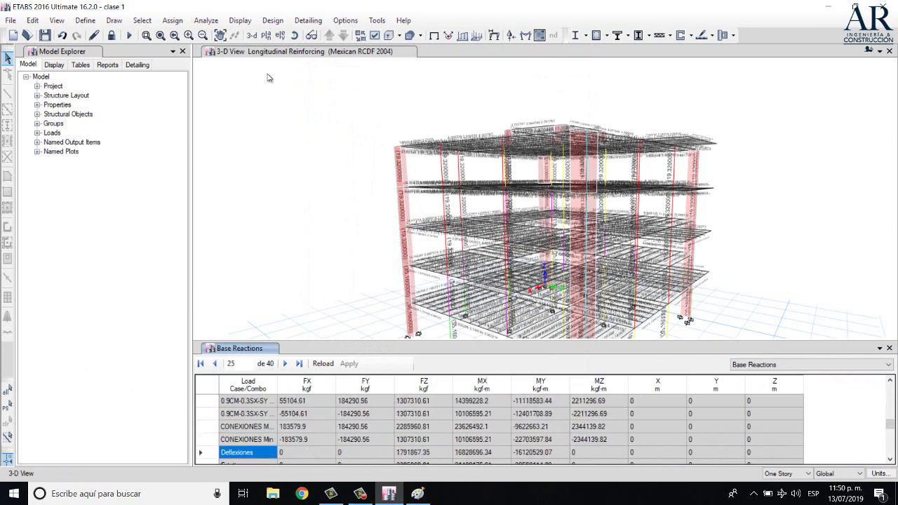
key(Down)
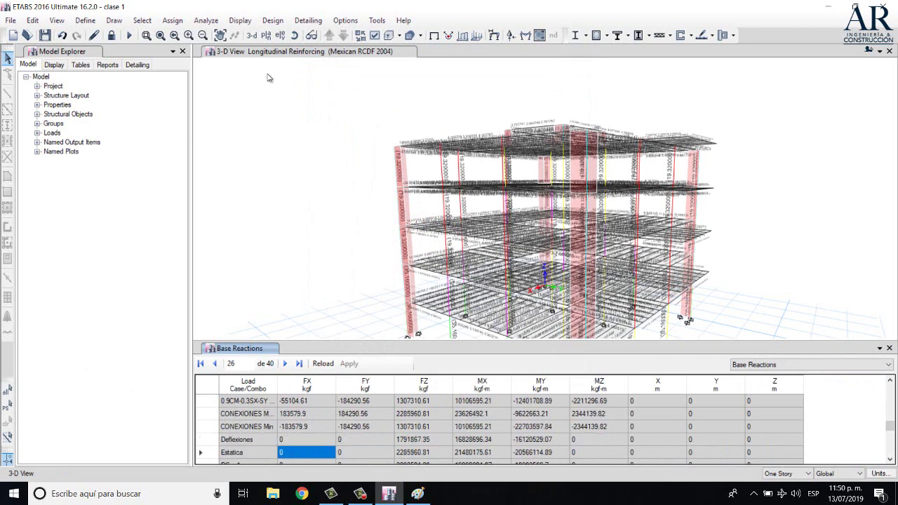
key(Up)
key(Right)
key(Right)
key(Right)
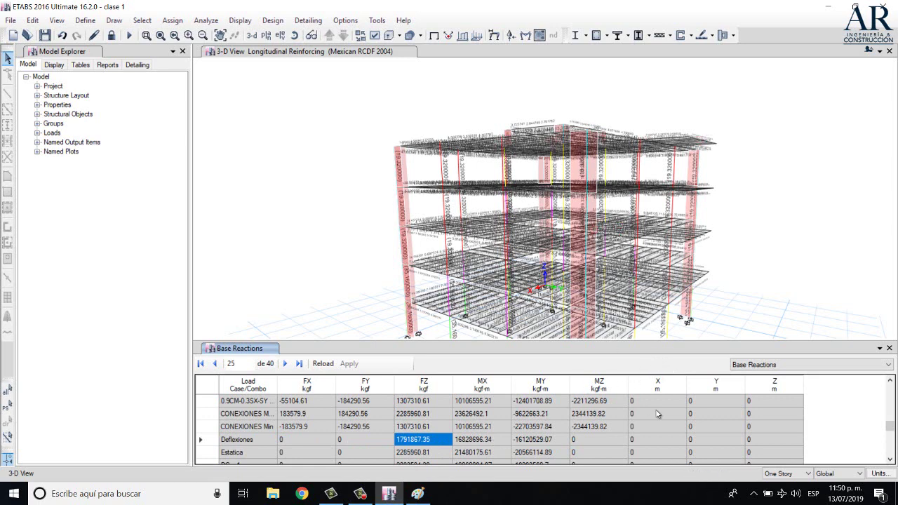
Switch to the Modal Participating Mass Ratios table, review all modes, and check mode 1's UY ratio and period.
click(763, 365)
click(764, 383)
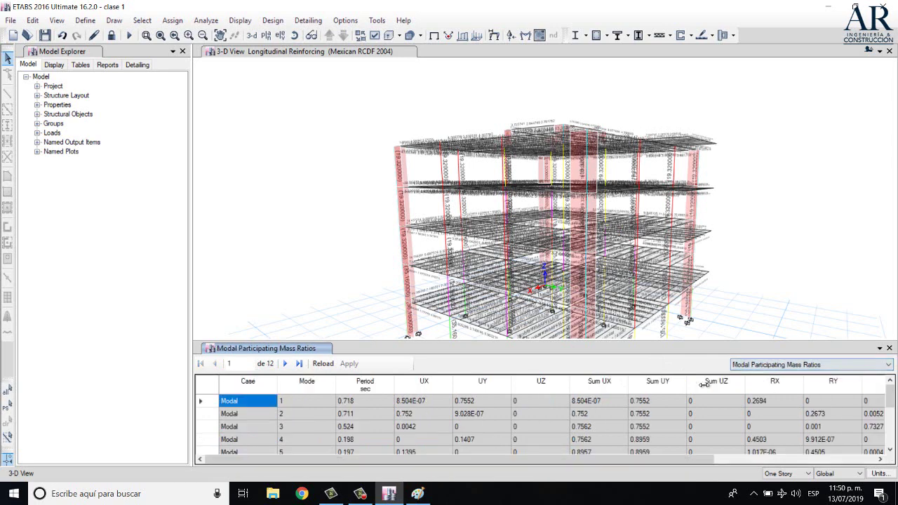
scroll(425, 426, down, 3)
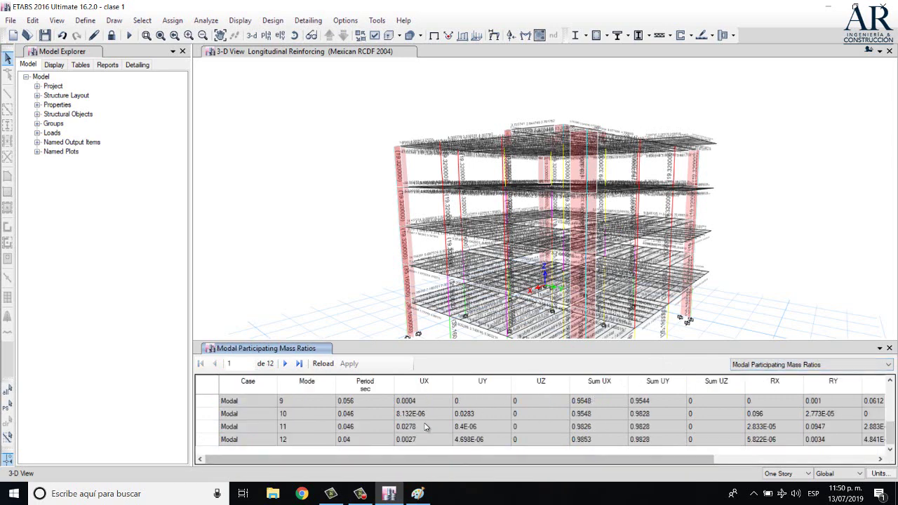
scroll(483, 425, up, 3)
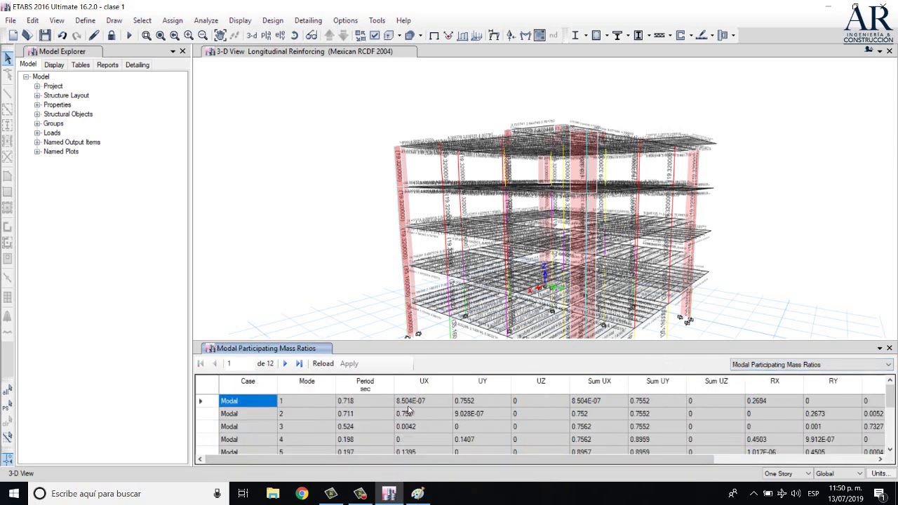
scroll(409, 410, down, 3)
scroll(460, 435, up, 3)
click(522, 405)
click(452, 401)
click(478, 401)
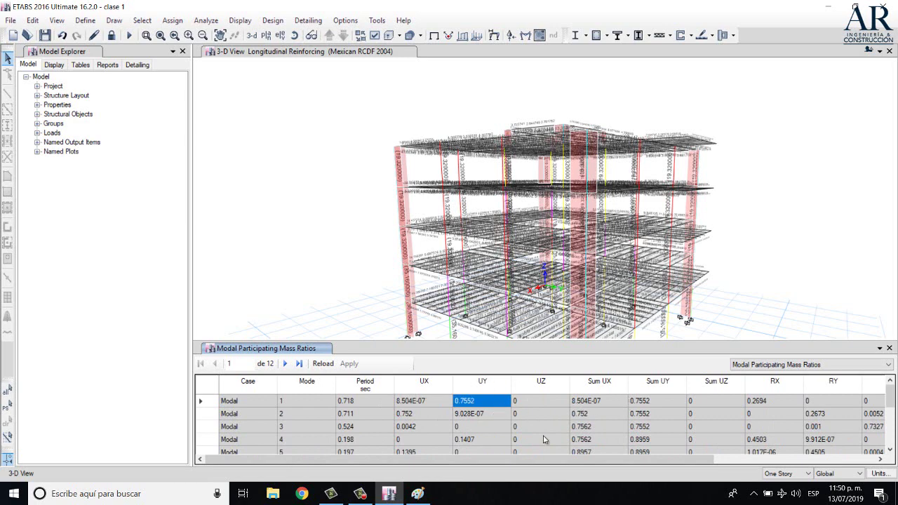
key(Left)
key(Left)
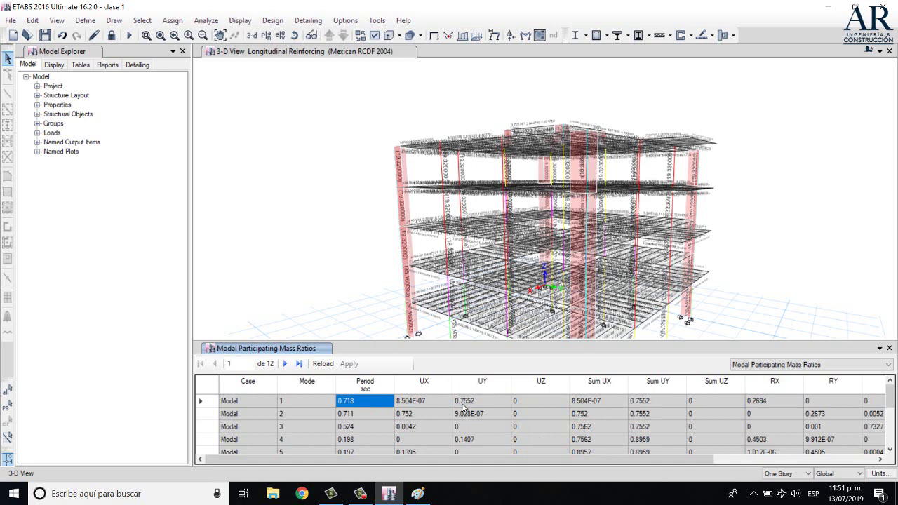
Switch to Paint, enlarge the canvas to 1859 × 812 pixels, and sketch a pair of axes in its lower right area.
click(417, 494)
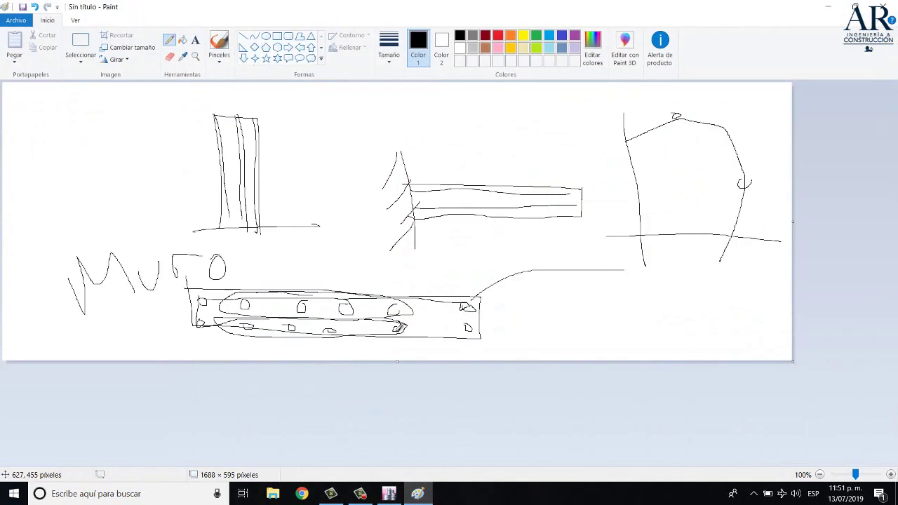
drag(820, 395, 873, 463)
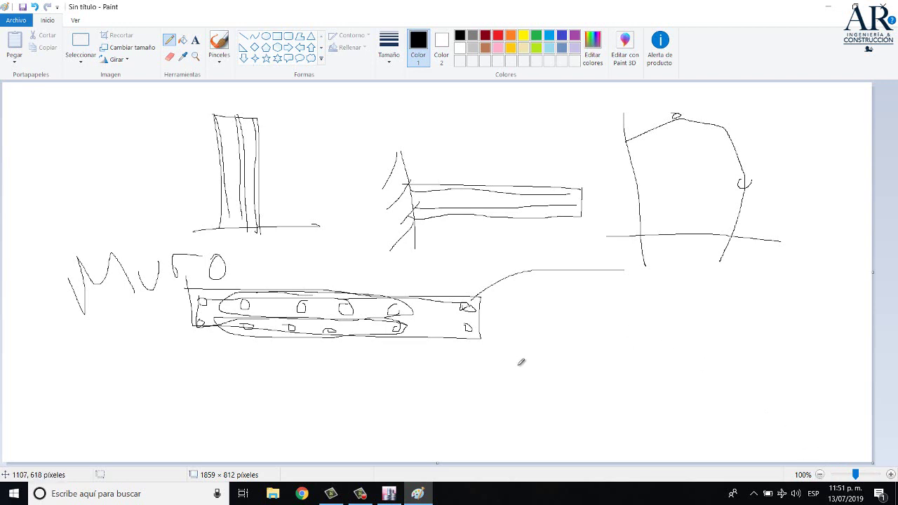
mouse_move(574, 301)
mouse_down()
mouse_move(576, 442)
mouse_move(808, 458)
mouse_up()
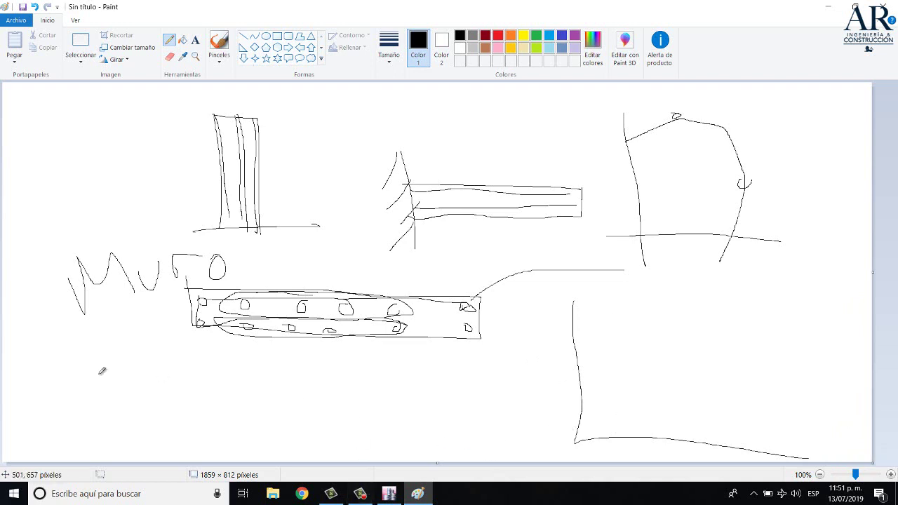
Handwrite the period formula T = #Piso / 10 below the wall section sketch.
mouse_move(174, 380)
mouse_down()
mouse_move(250, 380)
mouse_move(206, 411)
mouse_up()
mouse_move(261, 387)
mouse_down()
mouse_move(291, 384)
mouse_move(296, 397)
mouse_up()
mouse_move(340, 361)
mouse_down()
mouse_move(363, 357)
mouse_move(371, 382)
mouse_up()
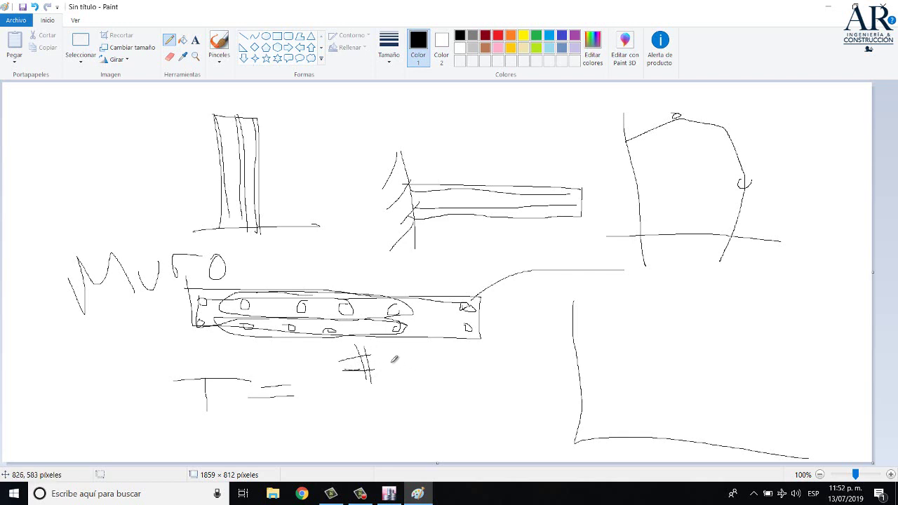
mouse_move(392, 354)
mouse_down()
mouse_move(400, 384)
mouse_move(444, 371)
mouse_move(475, 395)
mouse_move(366, 406)
mouse_move(395, 431)
mouse_move(411, 417)
mouse_up()
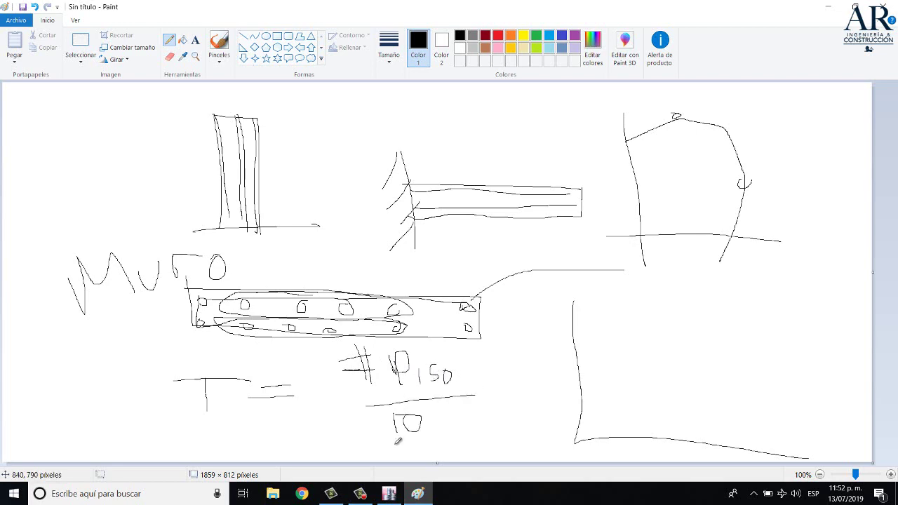
Check the building's stories in ETABS, return to Paint, and complete the period formula with = 5/10 = 0.5 seg.
click(388, 494)
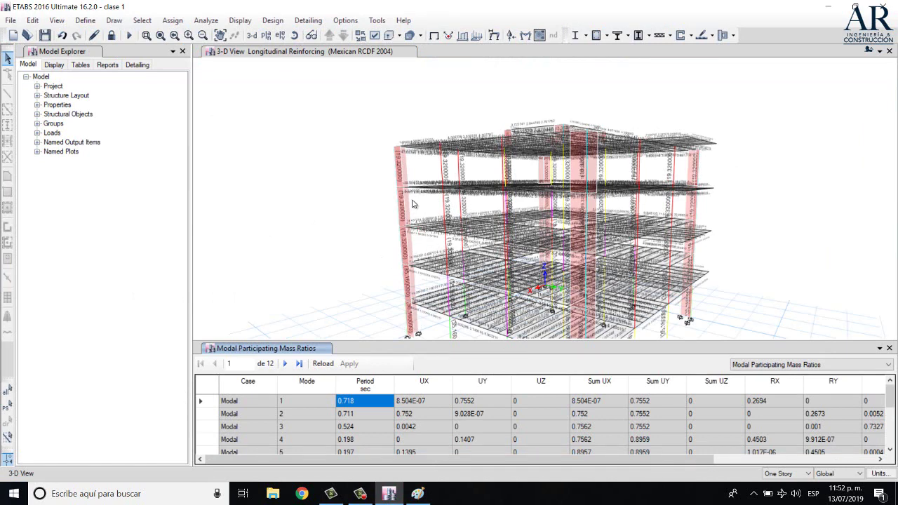
click(418, 494)
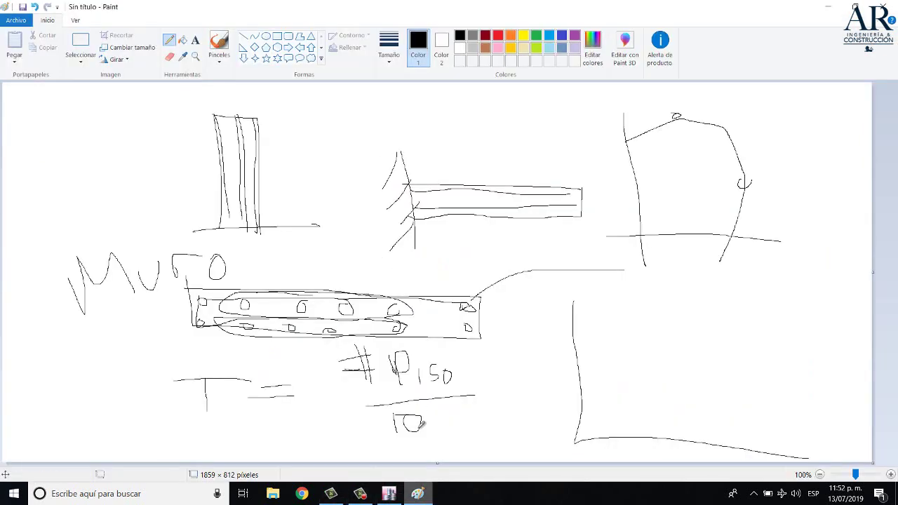
mouse_move(517, 360)
mouse_down()
mouse_move(525, 373)
mouse_move(495, 384)
mouse_move(522, 384)
mouse_move(513, 398)
mouse_move(521, 424)
mouse_move(537, 406)
mouse_up()
mouse_move(554, 366)
mouse_down()
mouse_move(597, 364)
mouse_move(602, 384)
mouse_up()
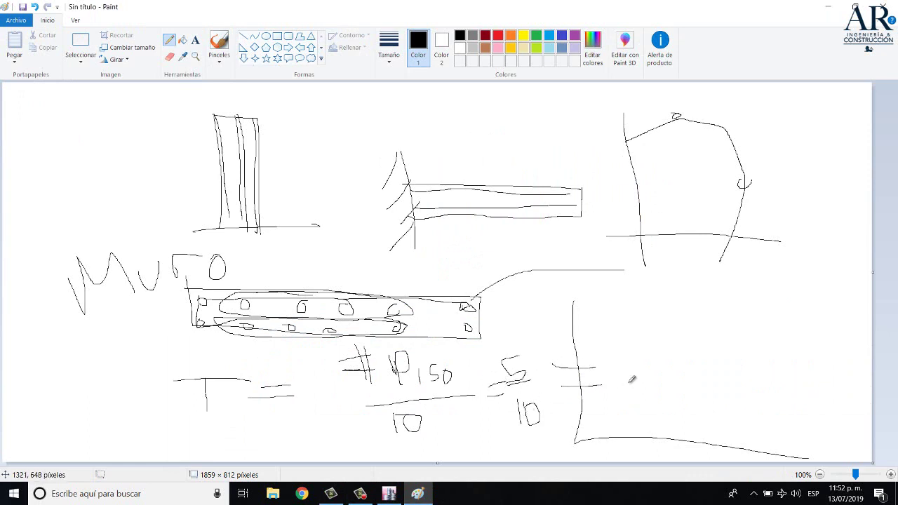
mouse_move(657, 340)
mouse_down()
mouse_move(632, 379)
mouse_move(644, 344)
mouse_move(668, 366)
mouse_up()
mouse_move(707, 336)
mouse_down()
mouse_move(707, 356)
mouse_move(690, 365)
mouse_up()
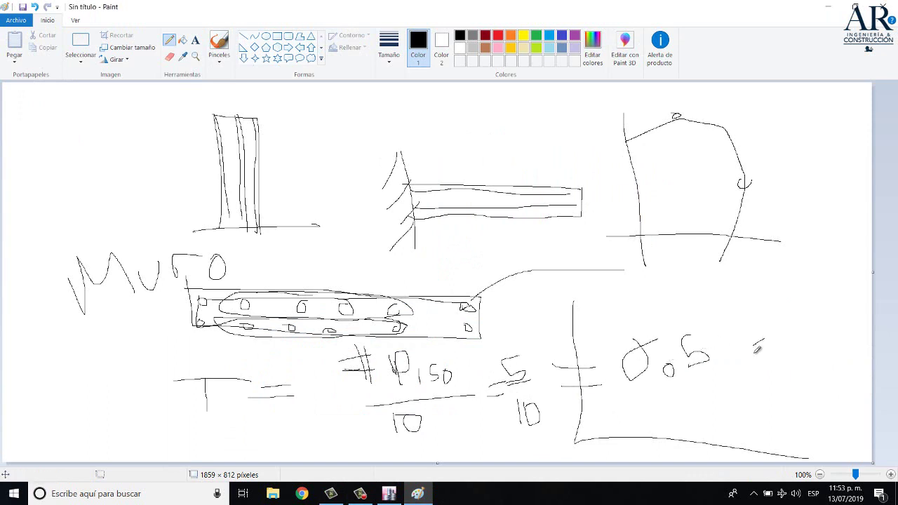
mouse_move(770, 346)
mouse_down()
mouse_move(747, 362)
mouse_move(767, 365)
mouse_move(799, 403)
mouse_move(766, 400)
mouse_up()
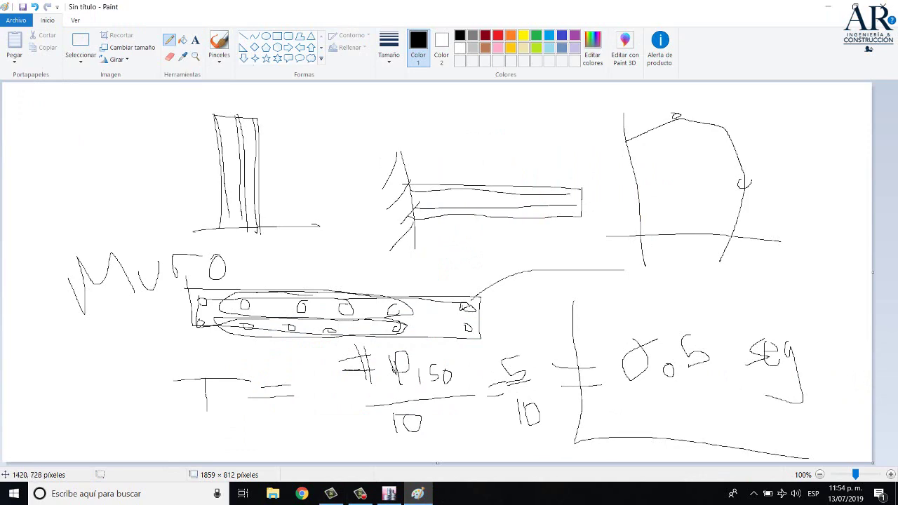
Recheck the first mode's period in ETABS, return to Paint, and enlarge the canvas to 3186 × 1528 pixels.
click(390, 494)
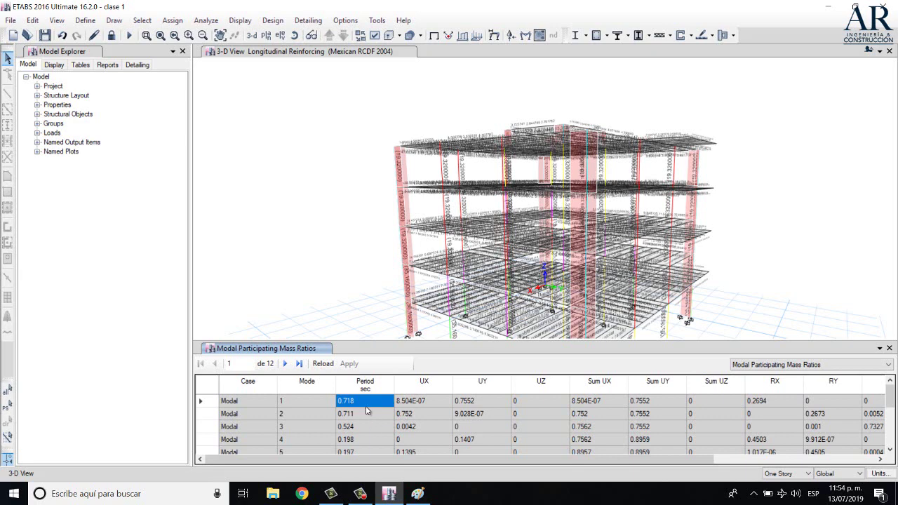
click(418, 494)
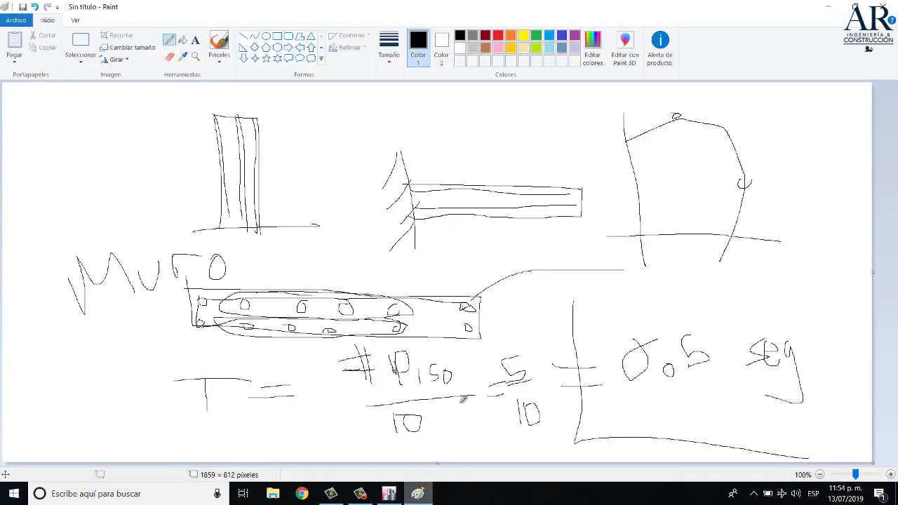
click(819, 474)
drag(444, 273, 748, 441)
click(891, 475)
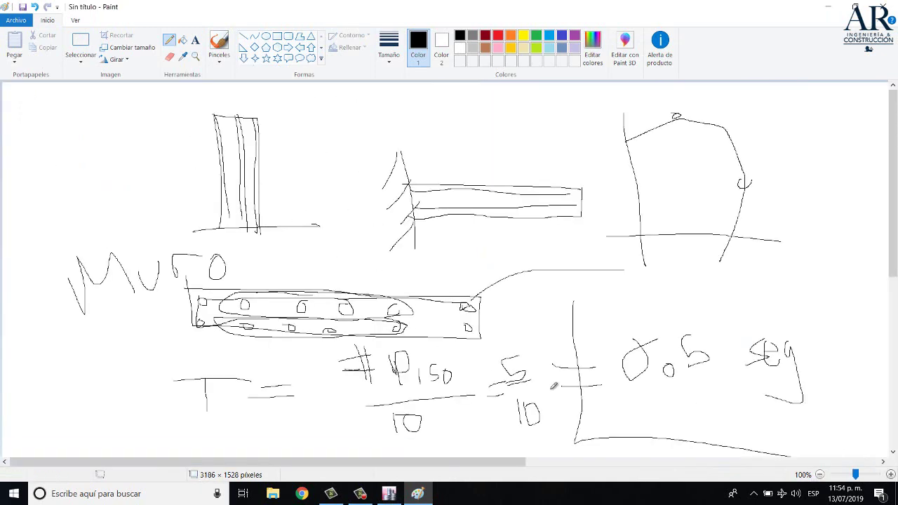
Handwrite 0.71 seg below the boxed 0.5 seg result and circle it.
scroll(672, 357, down, 5)
drag(620, 296, 595, 323)
drag(617, 351, 604, 300)
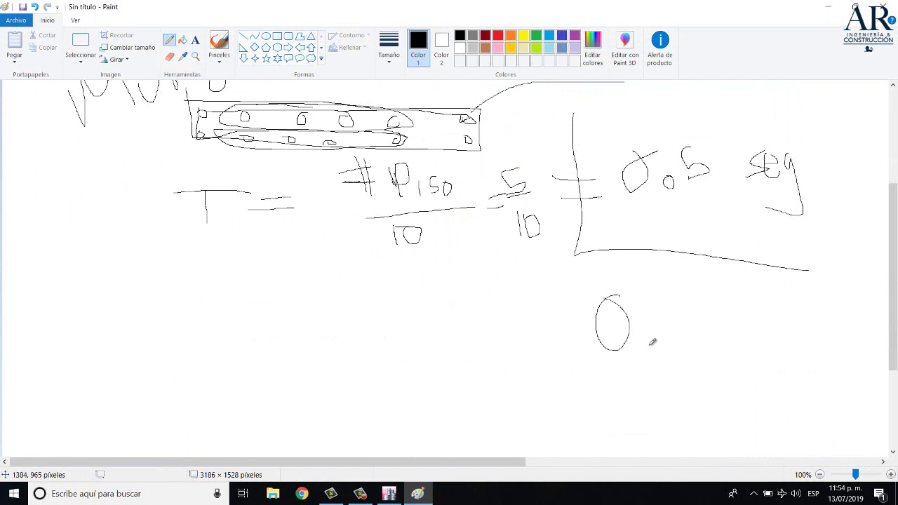
drag(649, 346, 652, 346)
mouse_move(643, 308)
mouse_down()
mouse_move(711, 355)
mouse_move(726, 323)
mouse_move(750, 349)
mouse_up()
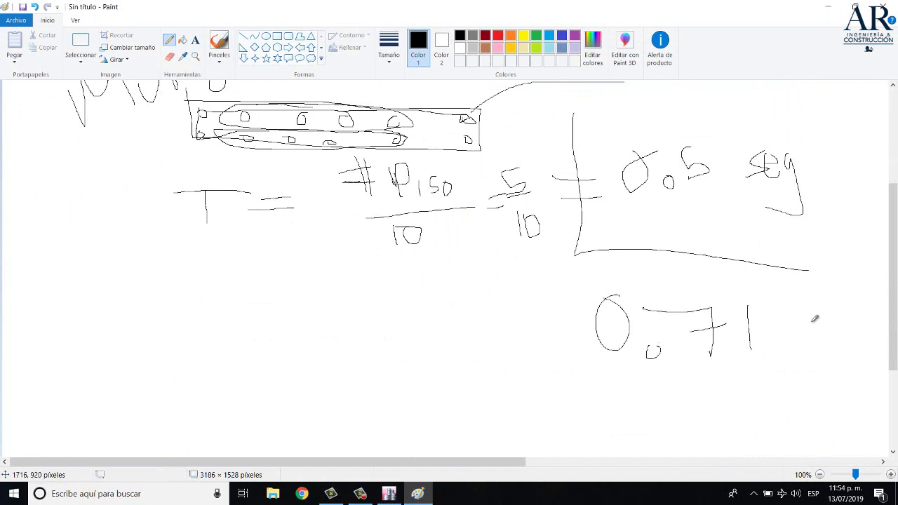
mouse_move(816, 319)
mouse_down()
mouse_move(802, 347)
mouse_move(871, 352)
mouse_move(875, 407)
mouse_move(853, 409)
mouse_up()
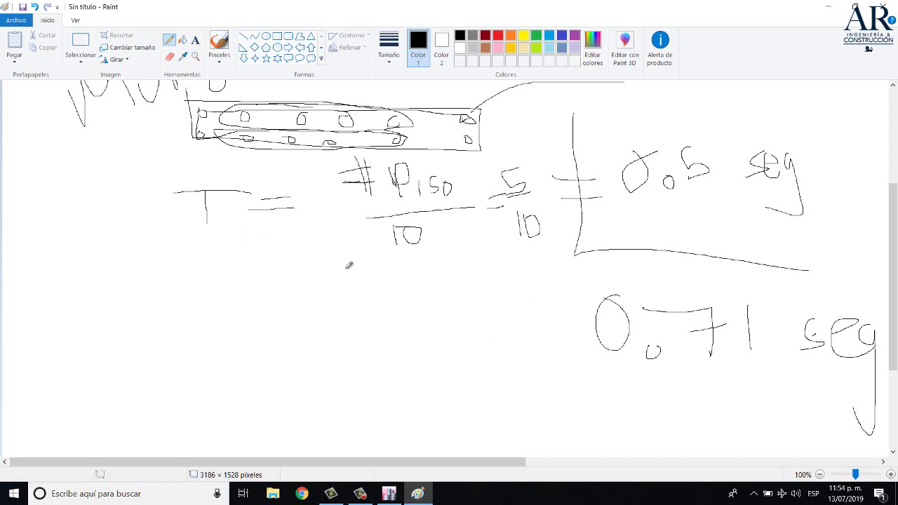
mouse_move(835, 298)
mouse_down()
mouse_move(779, 396)
mouse_move(874, 340)
mouse_up()
Handwrite the word flexible beside the circled 0.71 seg period.
drag(193, 316, 188, 414)
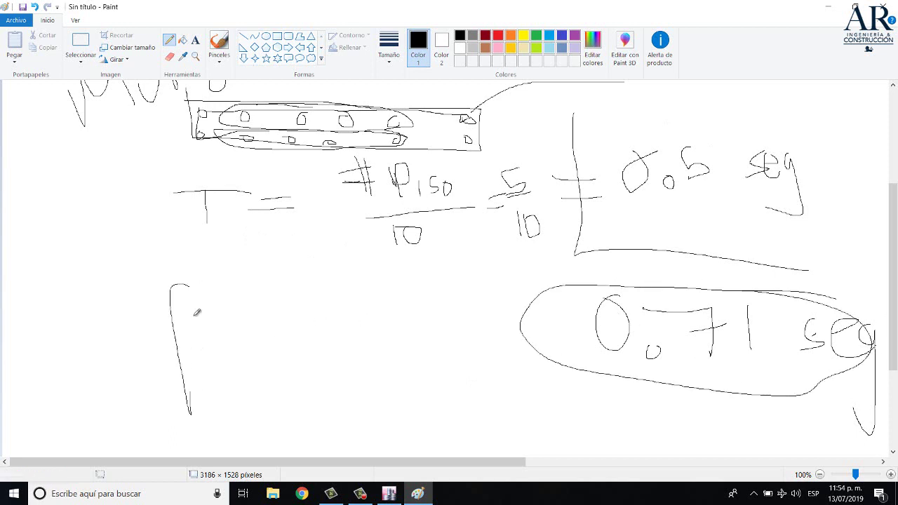
drag(194, 289, 189, 330)
drag(167, 355, 214, 355)
mouse_move(218, 307)
mouse_down()
mouse_move(222, 371)
mouse_move(257, 365)
mouse_up()
drag(278, 337, 304, 366)
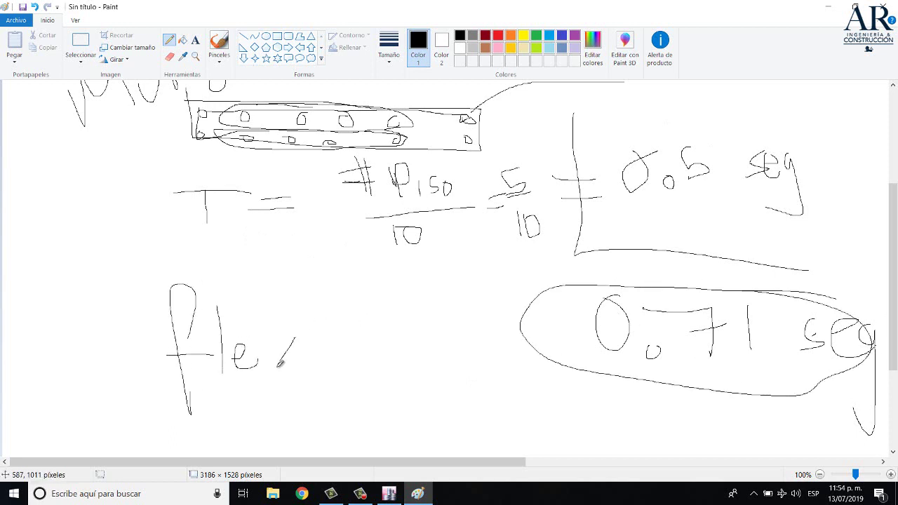
mouse_move(311, 335)
mouse_down()
mouse_move(277, 366)
mouse_move(312, 359)
mouse_up()
drag(305, 300, 309, 330)
drag(320, 334, 330, 355)
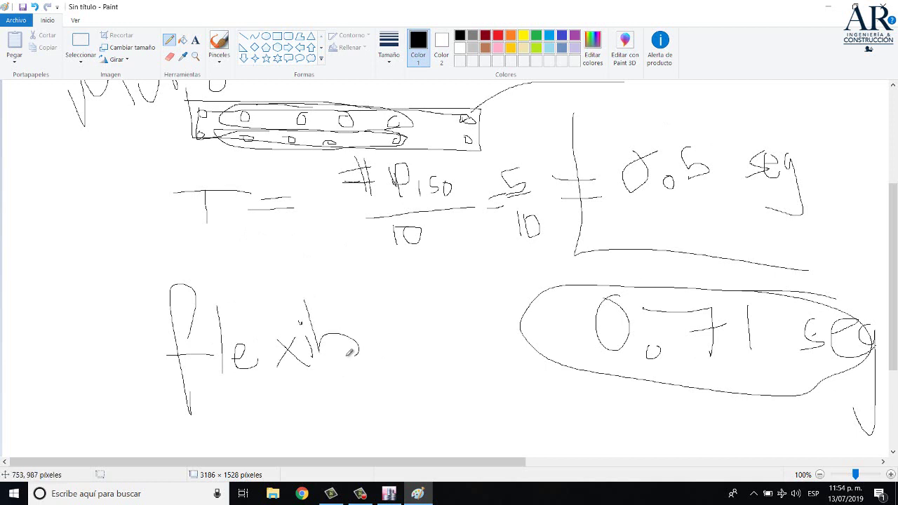
mouse_move(345, 308)
mouse_down()
mouse_move(355, 358)
mouse_move(383, 334)
mouse_move(397, 346)
mouse_up()
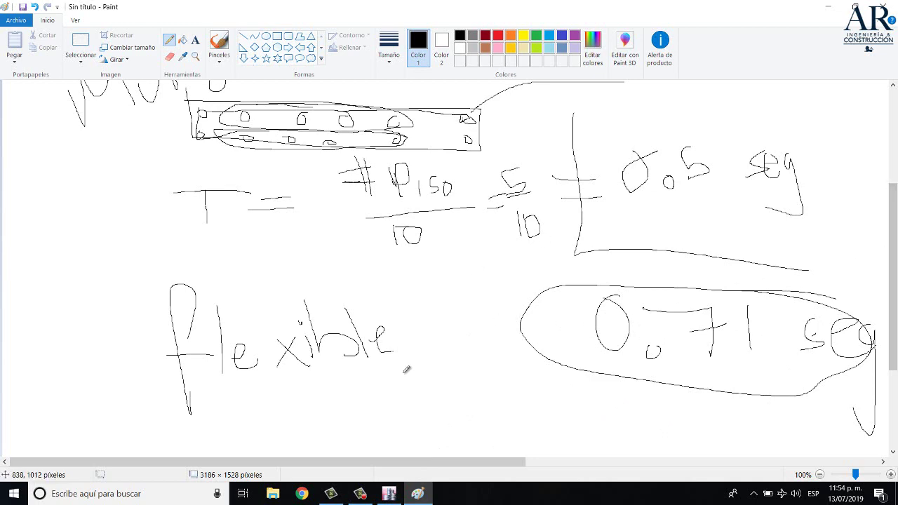
Sketch a square column section below the word flexible, with an arrow pointing to it and the handwritten label Columnas.
drag(896, 286, 896, 318)
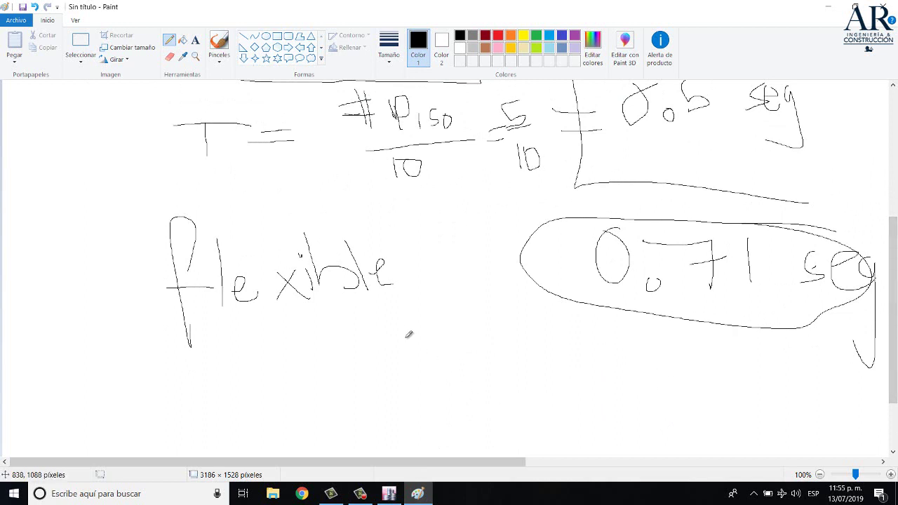
mouse_move(365, 343)
mouse_down()
mouse_move(378, 399)
mouse_move(459, 328)
mouse_move(341, 336)
mouse_up()
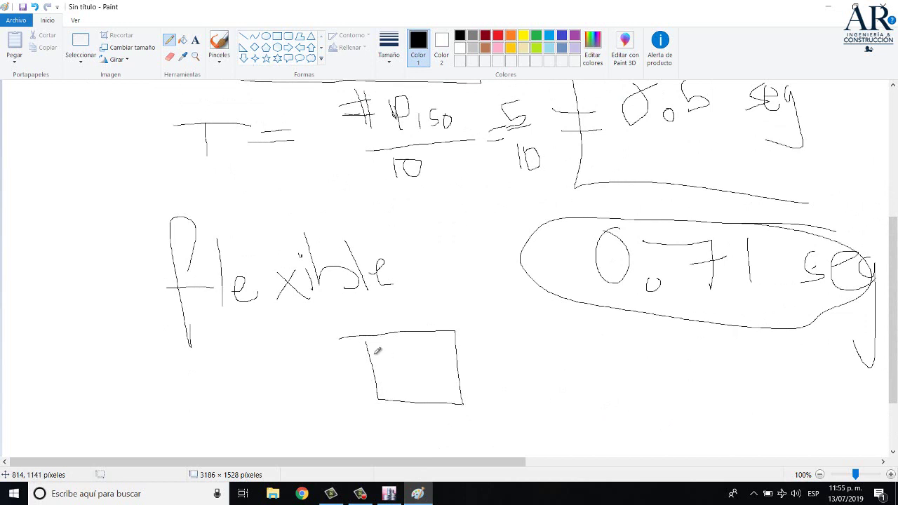
drag(198, 386, 379, 379)
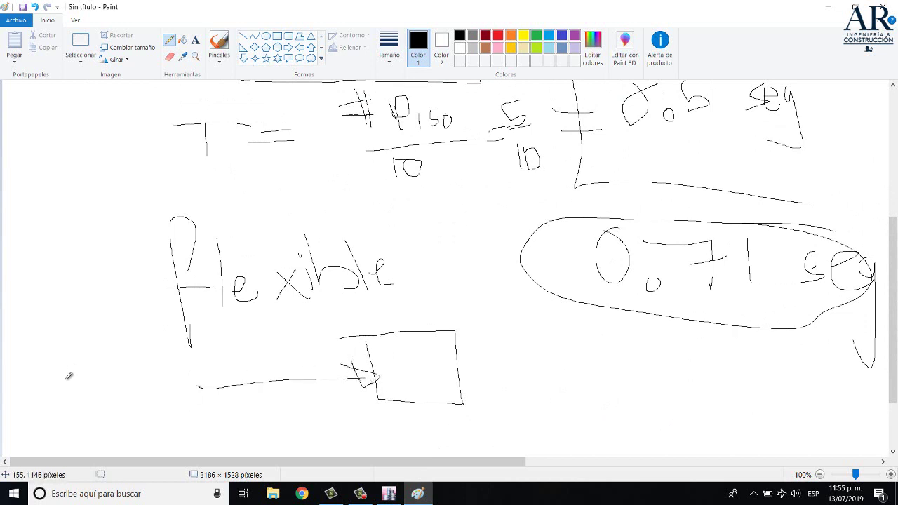
mouse_move(70, 364)
mouse_down()
mouse_move(119, 386)
mouse_move(203, 382)
mouse_move(225, 368)
mouse_move(272, 376)
mouse_move(300, 361)
mouse_move(309, 379)
mouse_up()
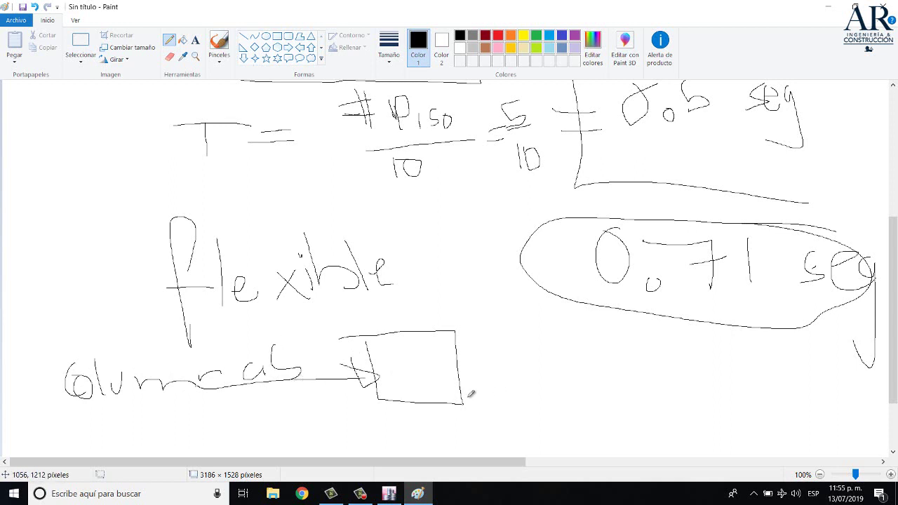
Sketch a long wall section beside the column square, linked to the handwritten label Muros, and mark its length as 1m.
mouse_move(523, 362)
mouse_down()
mouse_move(745, 349)
mouse_move(581, 413)
mouse_move(523, 354)
mouse_move(521, 338)
mouse_up()
mouse_move(558, 374)
mouse_down()
mouse_move(376, 436)
mouse_move(271, 433)
mouse_up()
mouse_move(150, 449)
mouse_down()
mouse_move(163, 418)
mouse_move(192, 432)
mouse_move(264, 411)
mouse_move(265, 423)
mouse_up()
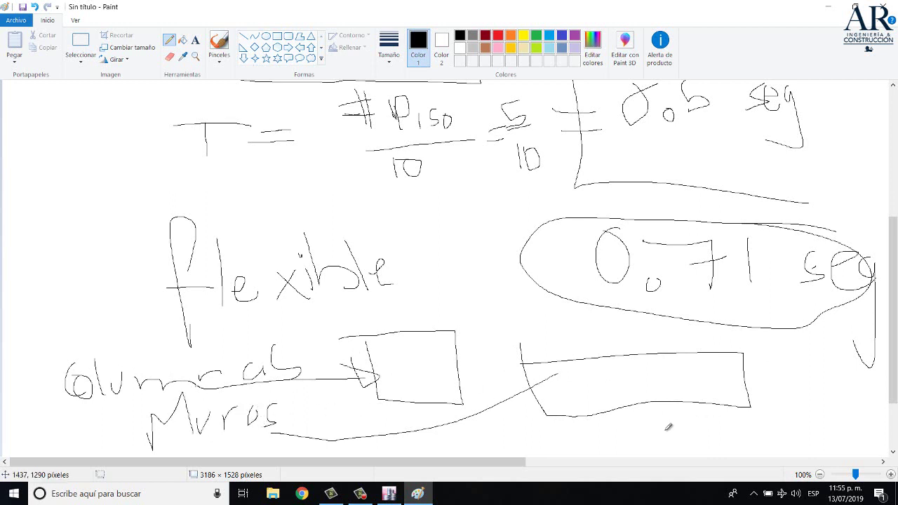
drag(546, 426, 547, 444)
drag(756, 418, 758, 440)
mouse_move(612, 425)
mouse_down()
mouse_move(614, 440)
mouse_move(646, 441)
mouse_move(790, 419)
mouse_move(532, 439)
mouse_move(662, 461)
mouse_up()
Draw an arrow from the wall section to a handwritten increased length of 1.25m and underline that value.
mouse_move(522, 396)
mouse_down()
mouse_move(600, 406)
mouse_move(591, 394)
mouse_up()
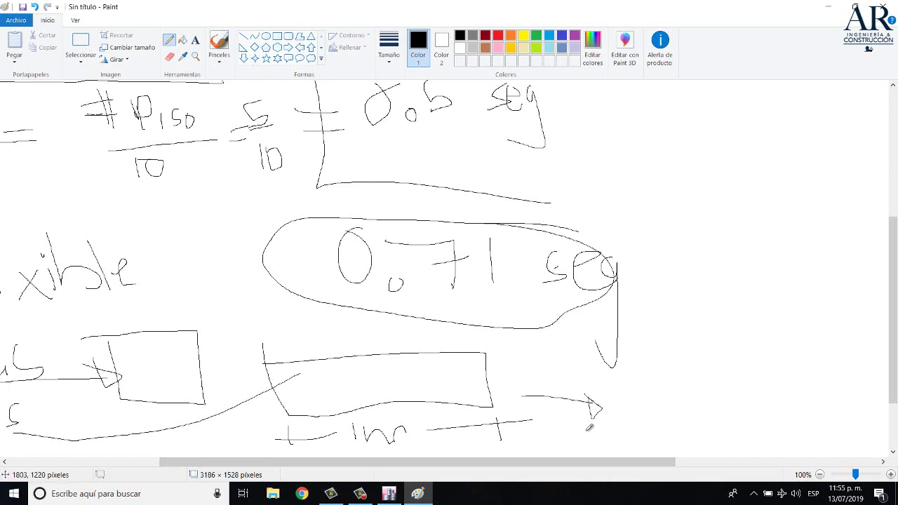
drag(601, 462, 653, 462)
mouse_move(592, 377)
mouse_down()
mouse_move(602, 434)
mouse_move(620, 424)
mouse_move(688, 424)
mouse_up()
drag(705, 383, 694, 424)
mouse_move(735, 397)
mouse_down()
mouse_move(745, 414)
mouse_move(785, 420)
mouse_up()
drag(809, 385, 544, 453)
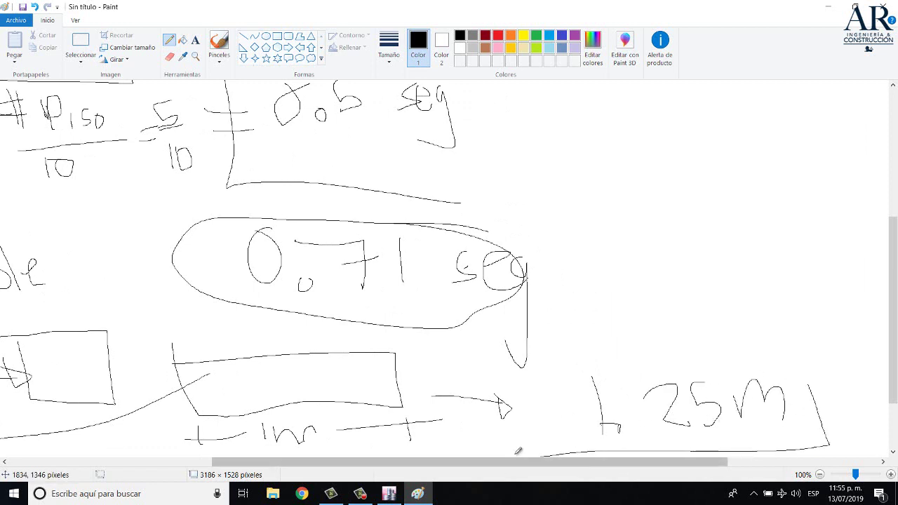
Switch to ETABS, inspect the building from another angle, and compare the periods of the first two modes.
click(401, 499)
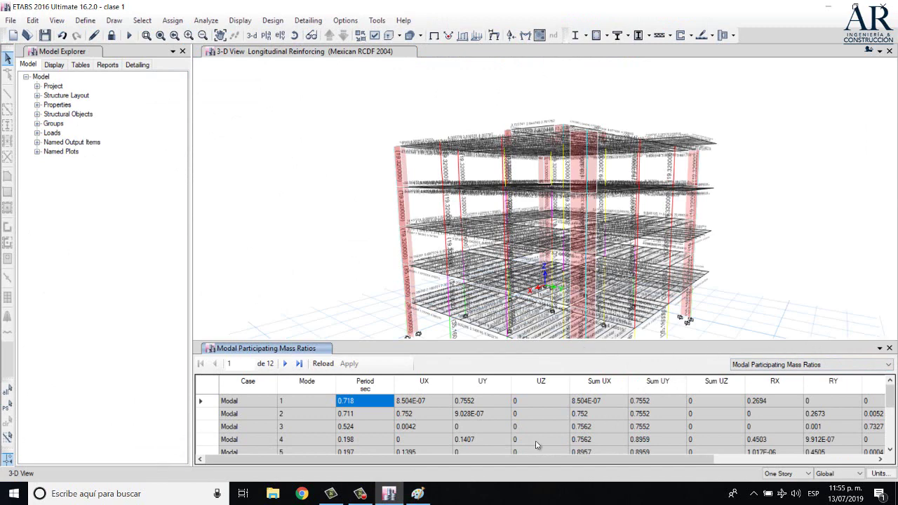
click(294, 35)
drag(393, 137, 387, 108)
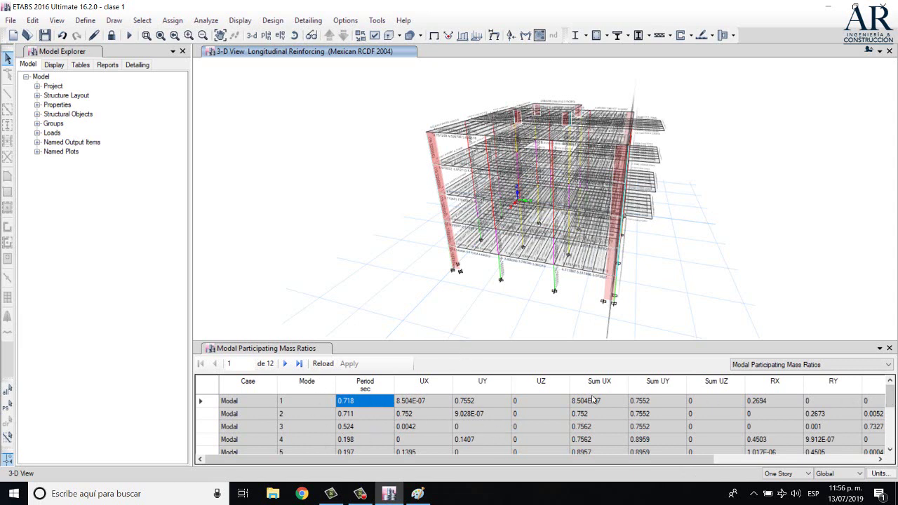
mouse_move(889, 396)
mouse_down()
mouse_move(890, 405)
mouse_move(890, 395)
mouse_up()
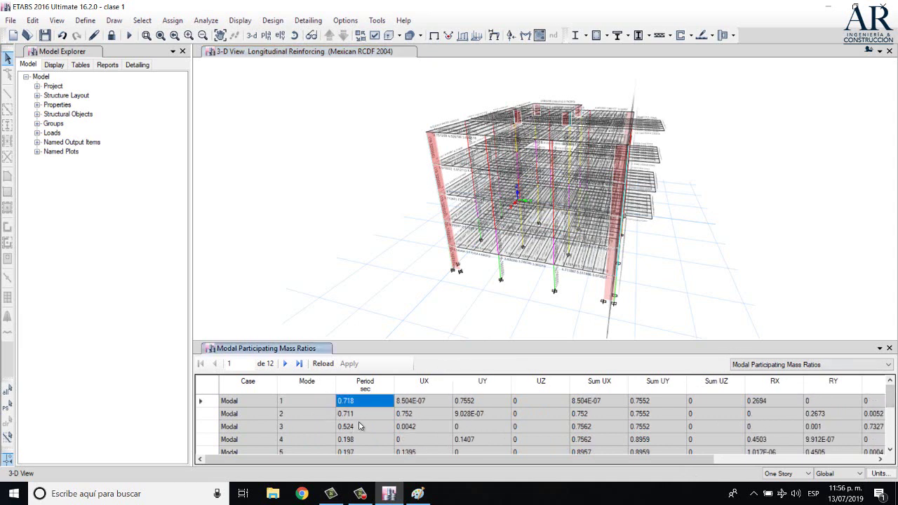
click(426, 415)
click(378, 418)
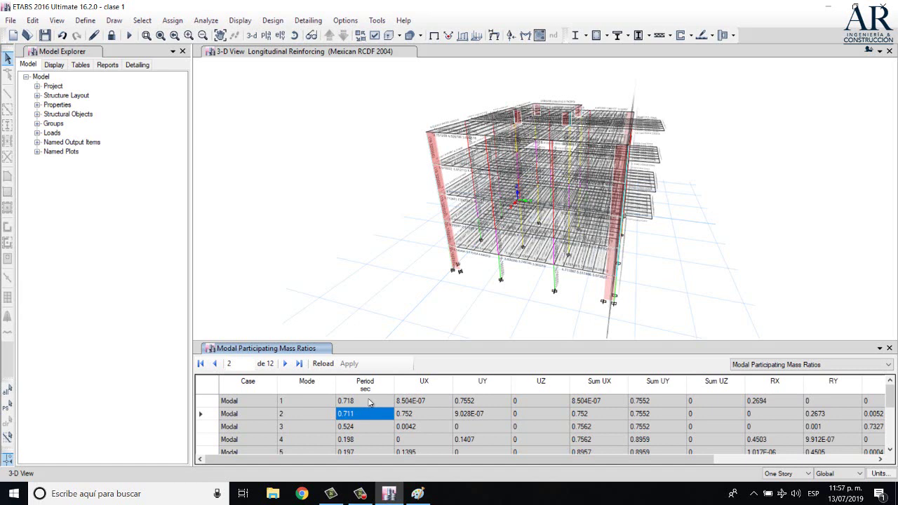
Review the cumulative mass participation ratios of the last modes, through mode 12.
drag(436, 464, 416, 474)
scroll(456, 434, down, 3)
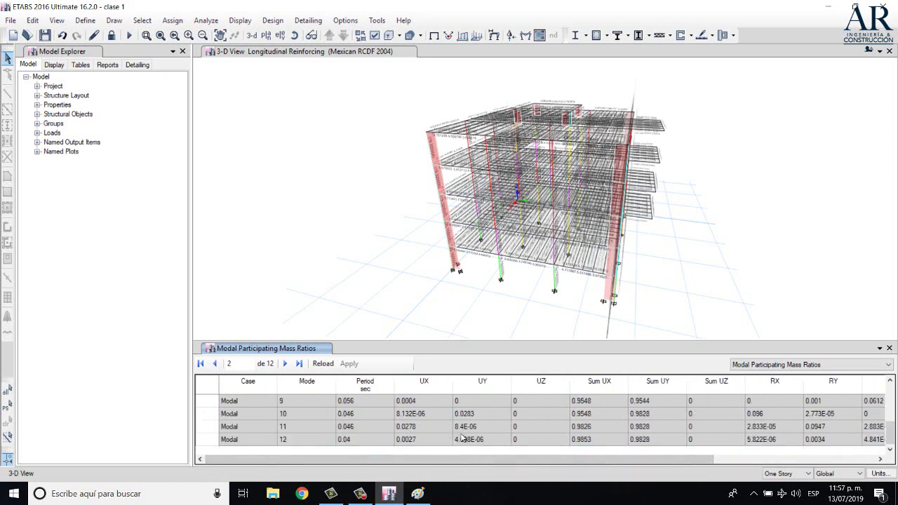
scroll(465, 438, up, 3)
scroll(533, 442, down, 3)
scroll(520, 438, right, 5)
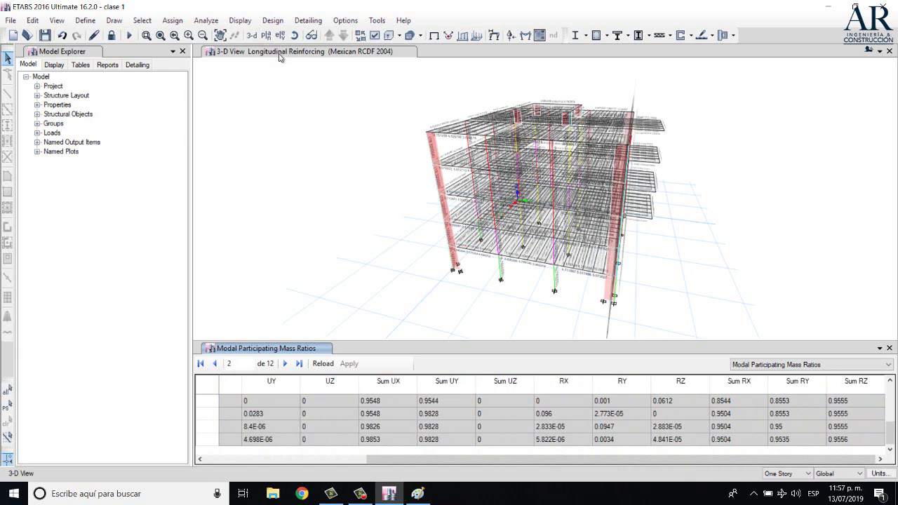
Examine the longitudinal reinforcing of the lower-story columns from the front and up close.
click(295, 36)
drag(716, 291, 591, 267)
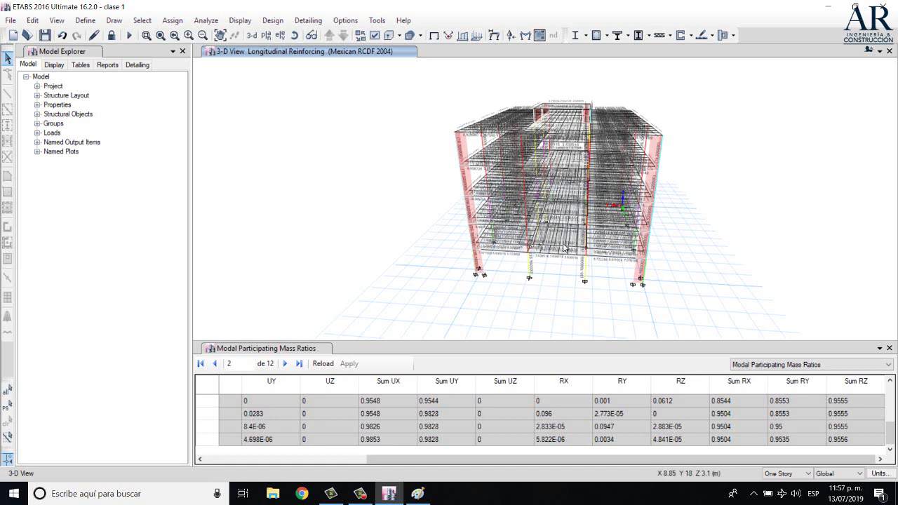
click(280, 35)
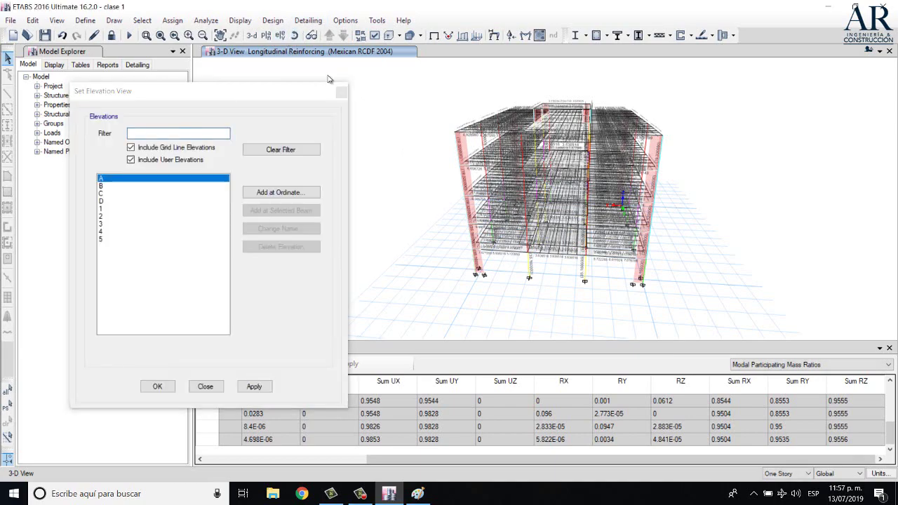
click(342, 91)
click(295, 36)
mouse_move(672, 270)
mouse_down()
mouse_move(580, 230)
mouse_move(601, 254)
mouse_move(538, 299)
mouse_move(554, 274)
mouse_move(601, 255)
mouse_move(601, 194)
mouse_up()
right_click(590, 143)
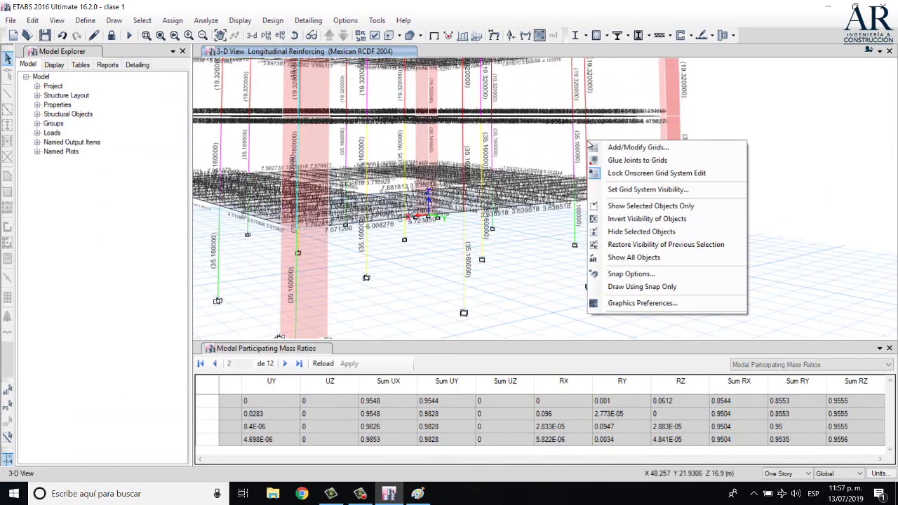
click(588, 138)
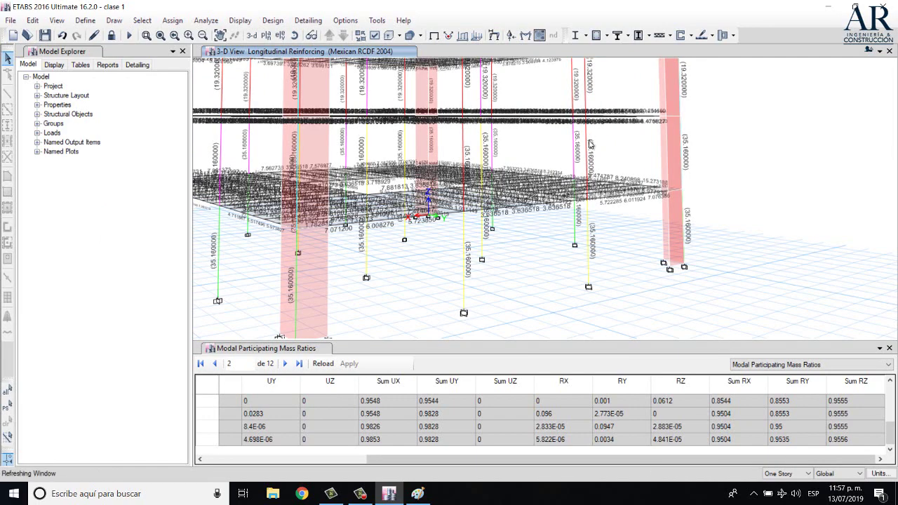
Close the modal participating mass ratios table and check the assignments of Story2 column C2 on the undeformed model.
click(889, 348)
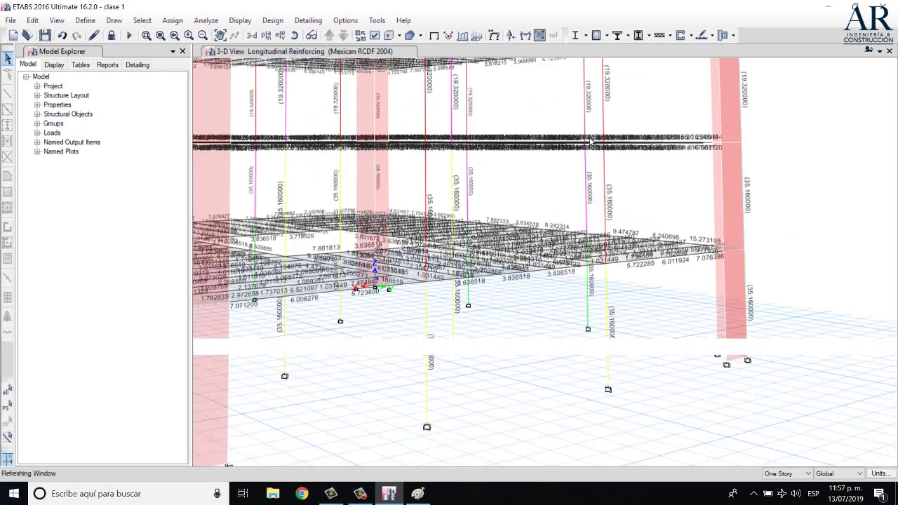
right_click(604, 177)
click(636, 84)
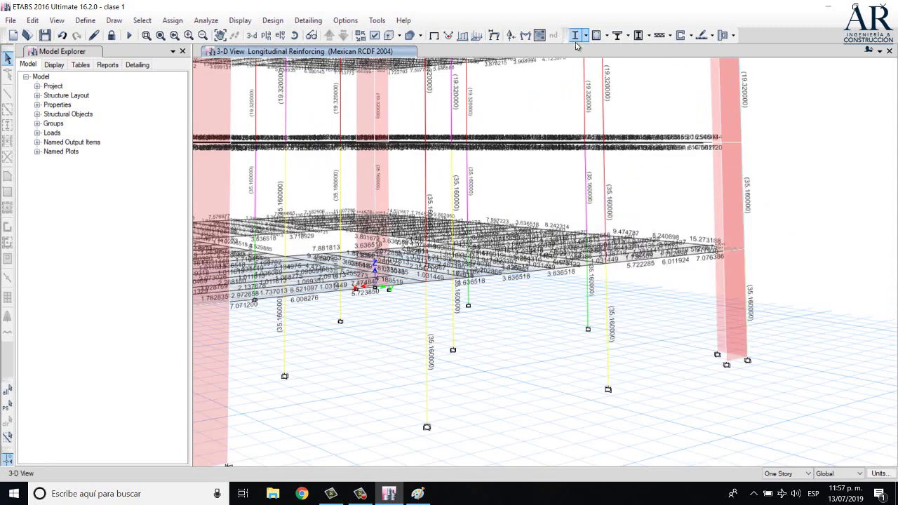
click(434, 36)
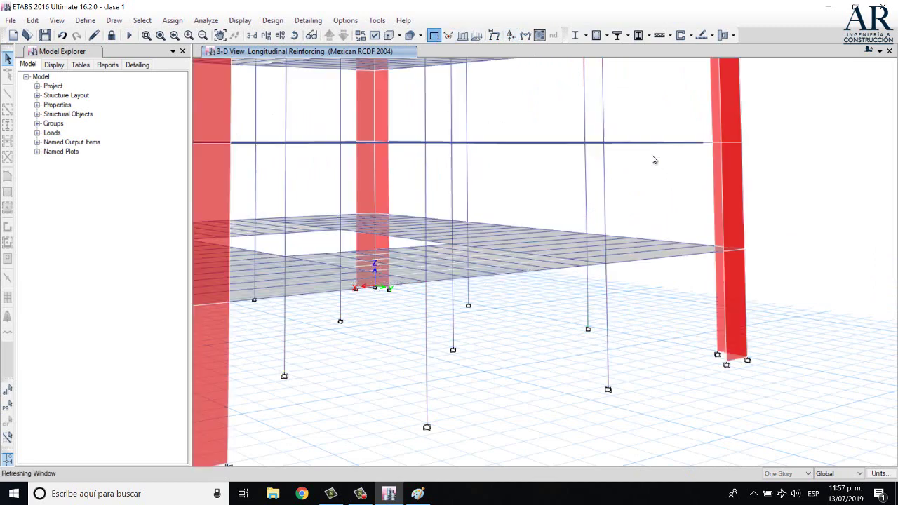
click(606, 176)
right_click(606, 179)
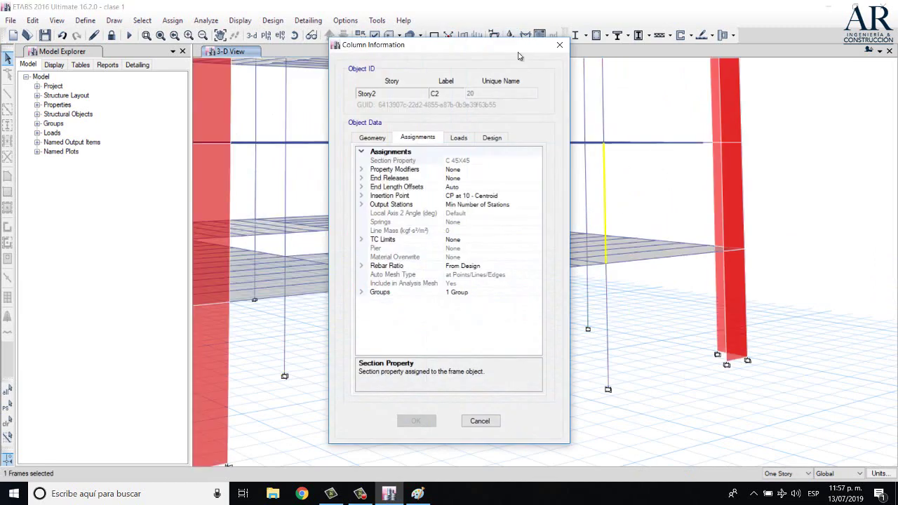
key(Escape)
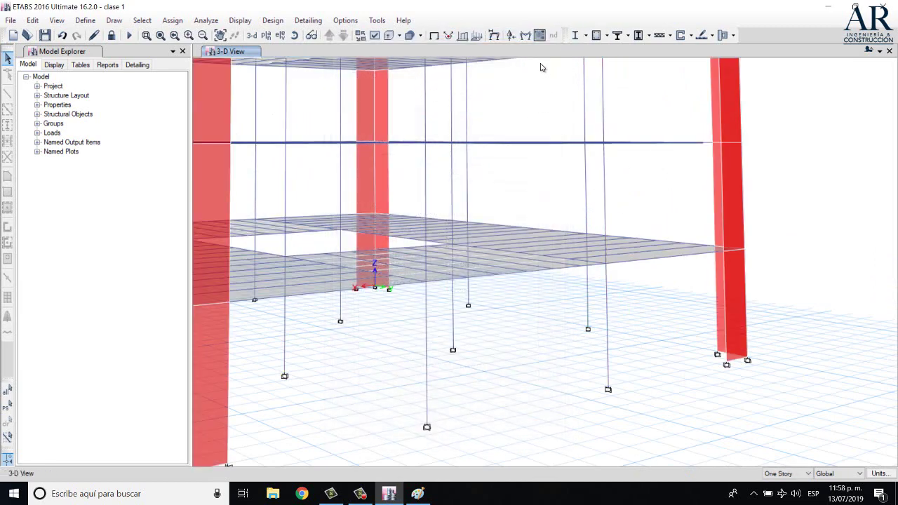
Display the column P-M-M interaction ratios and review the design details of Story2 column C2 for each load combination.
click(606, 35)
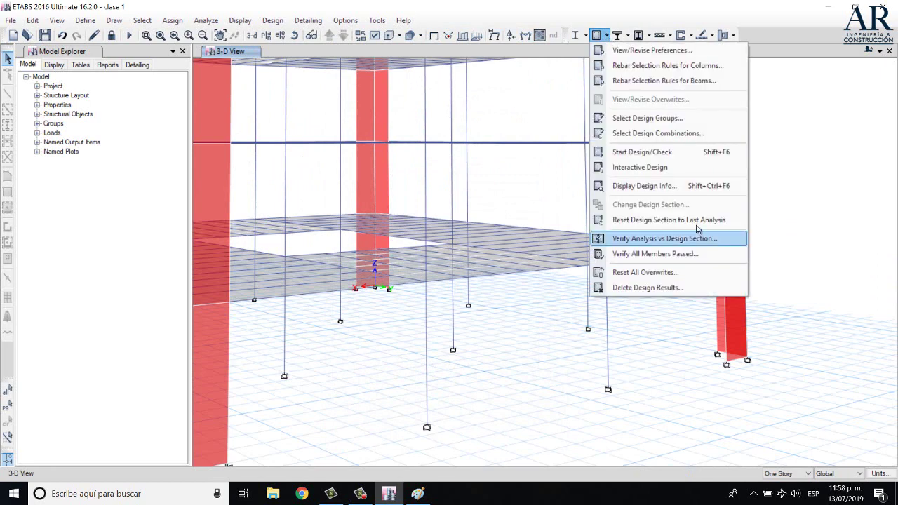
click(681, 186)
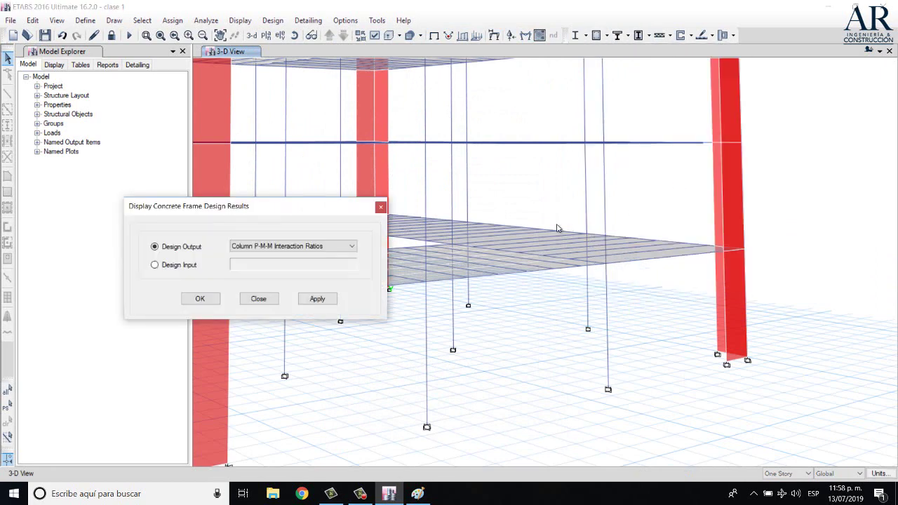
click(317, 298)
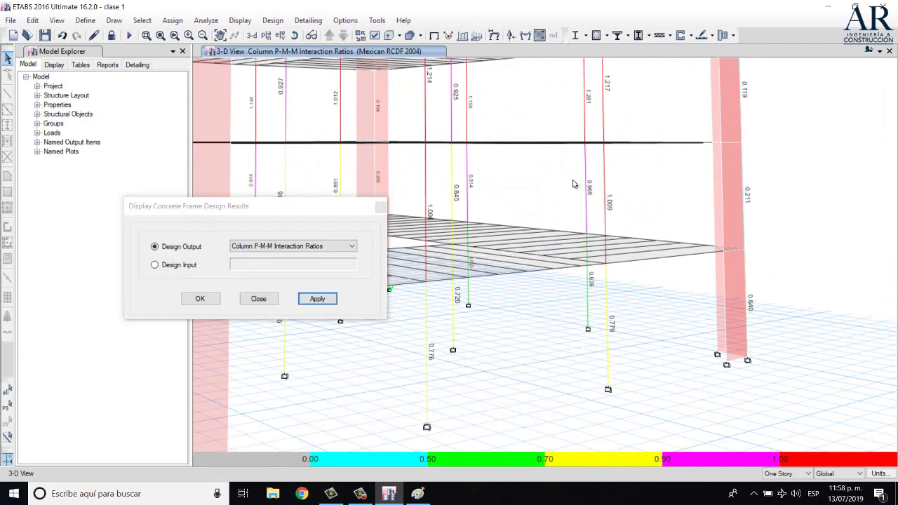
right_click(603, 173)
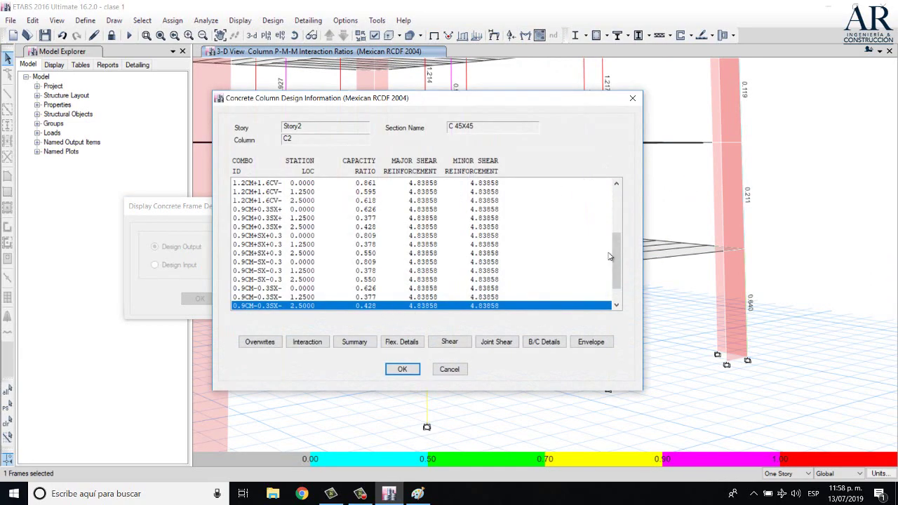
drag(618, 236, 615, 192)
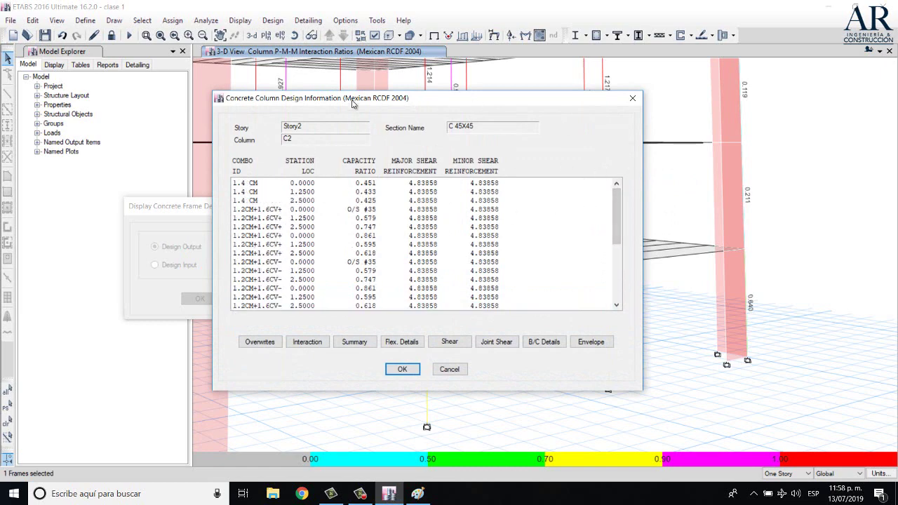
drag(353, 105, 200, 102)
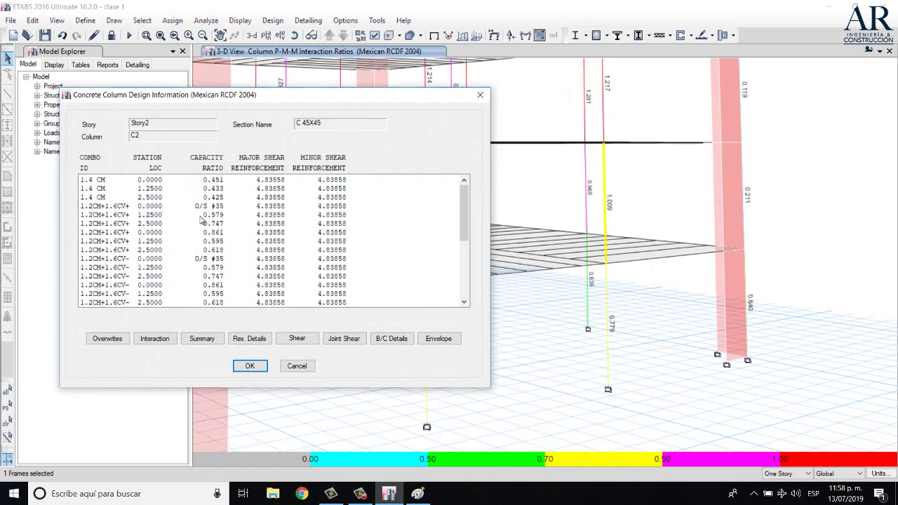
Check the station 0.0000 results of the 1.2CM+1.6CV+ and 1.2CM+1.6CV- combinations and close the column's design information.
click(209, 208)
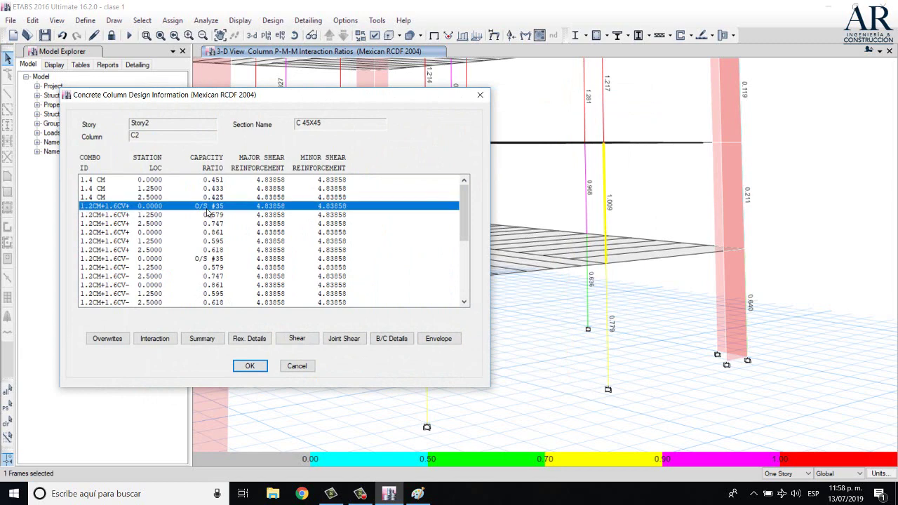
click(191, 260)
click(136, 207)
click(480, 94)
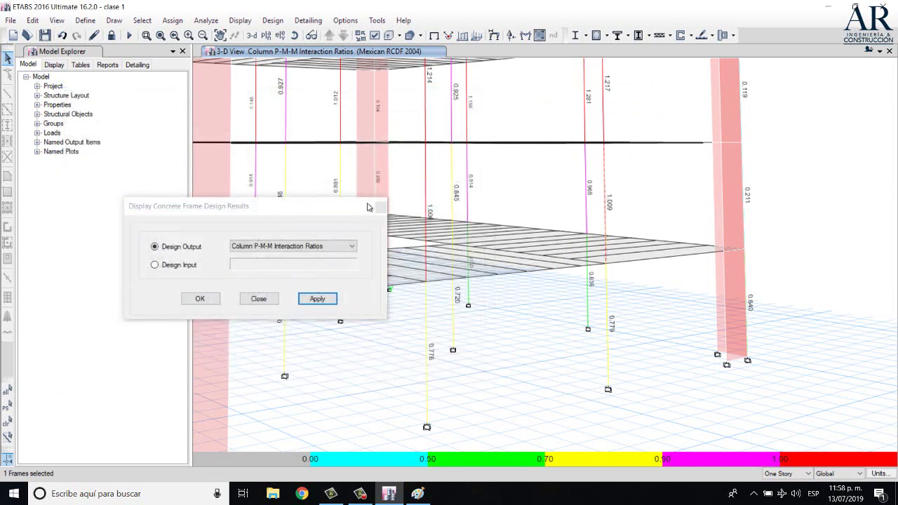
Uncover the model behind the design results dialog and examine the P-M-M interaction ratios of Story2 column C2 and its neighbouring column up close.
drag(301, 217, 156, 248)
scroll(561, 205, up, 4)
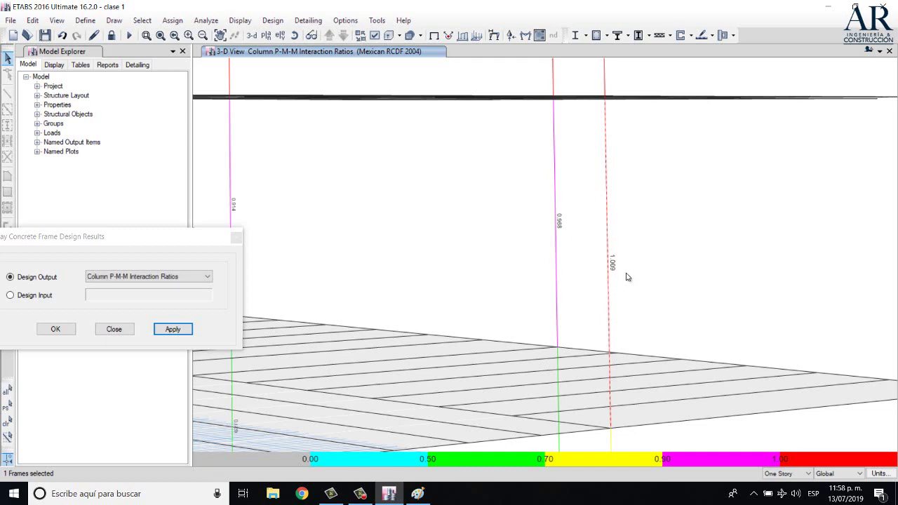
scroll(628, 277, down, 3)
scroll(667, 281, down, 1)
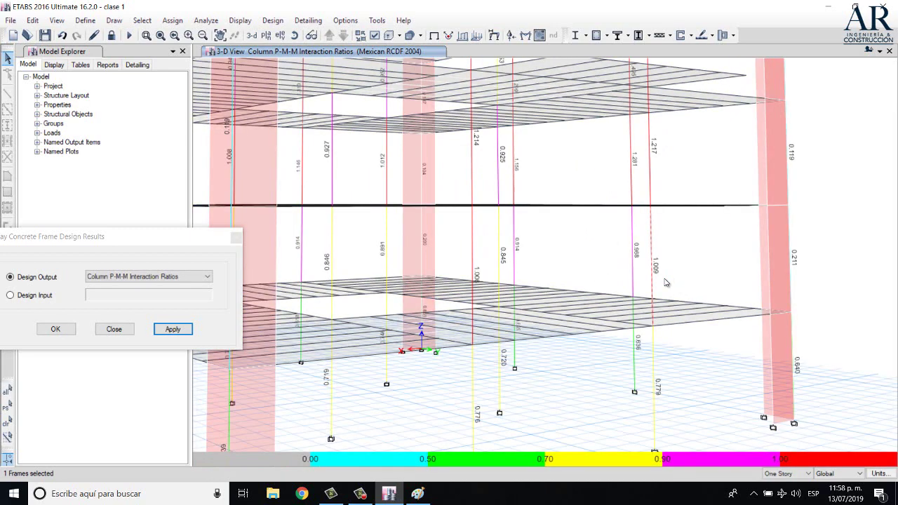
scroll(611, 252, up, 4)
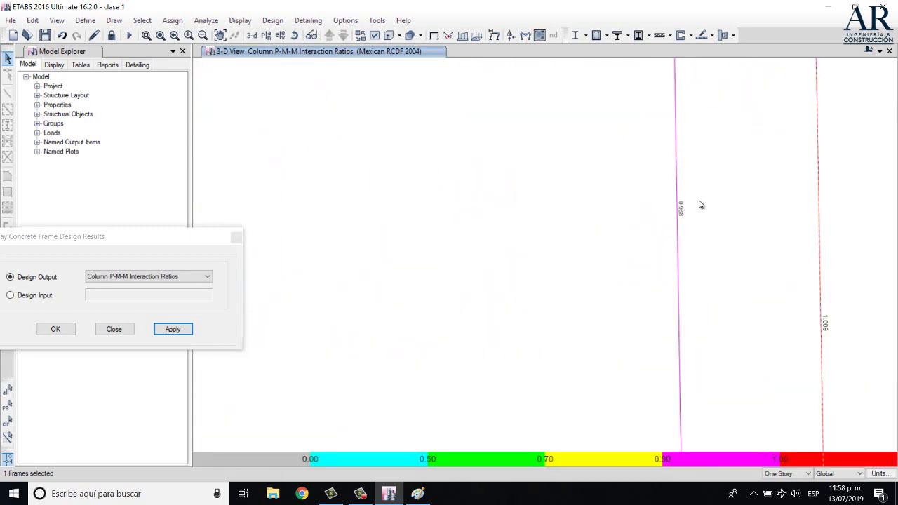
scroll(700, 204, up, 2)
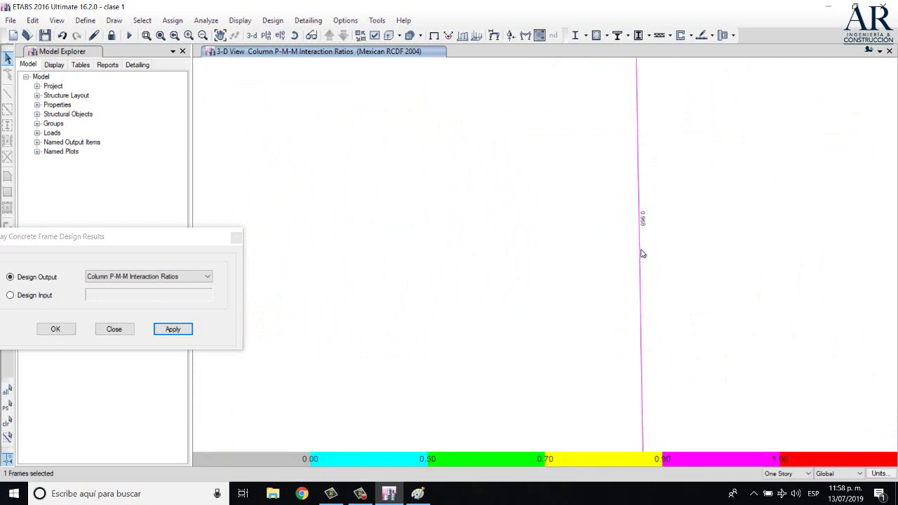
click(640, 223)
click(602, 252)
scroll(645, 231, down, 5)
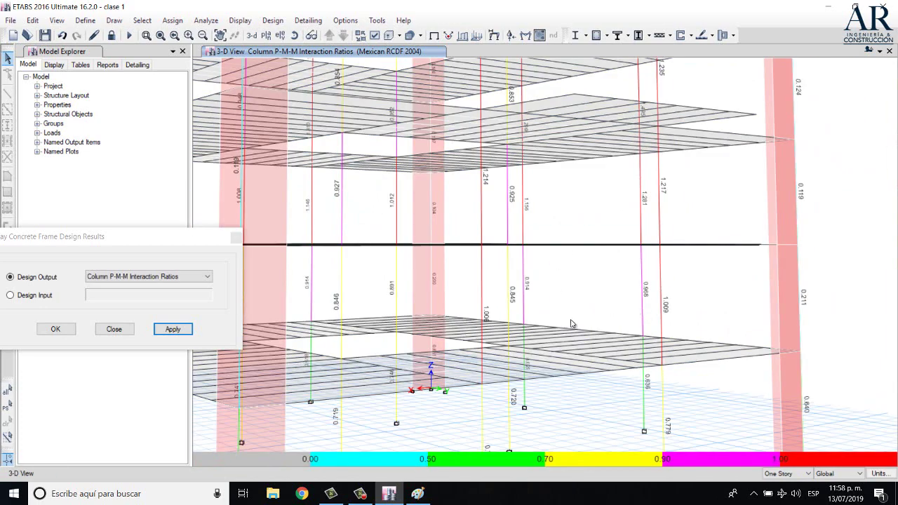
drag(155, 242, 309, 221)
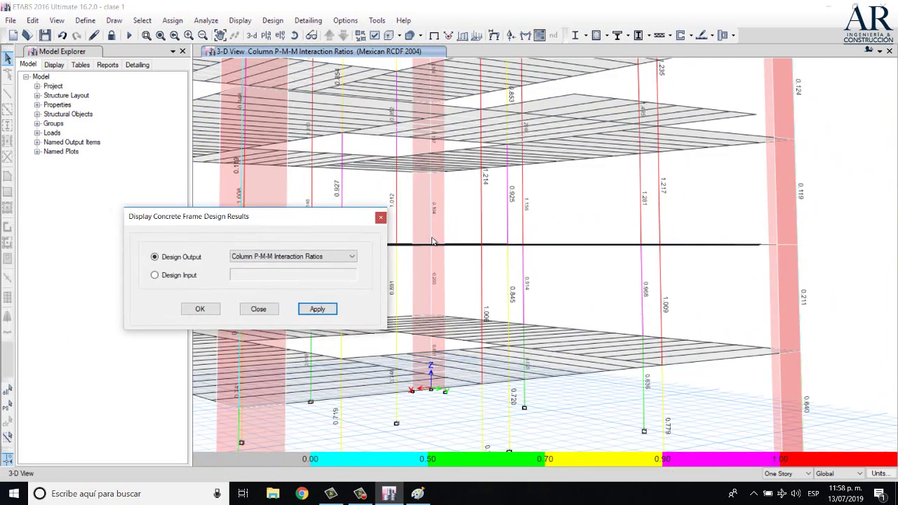